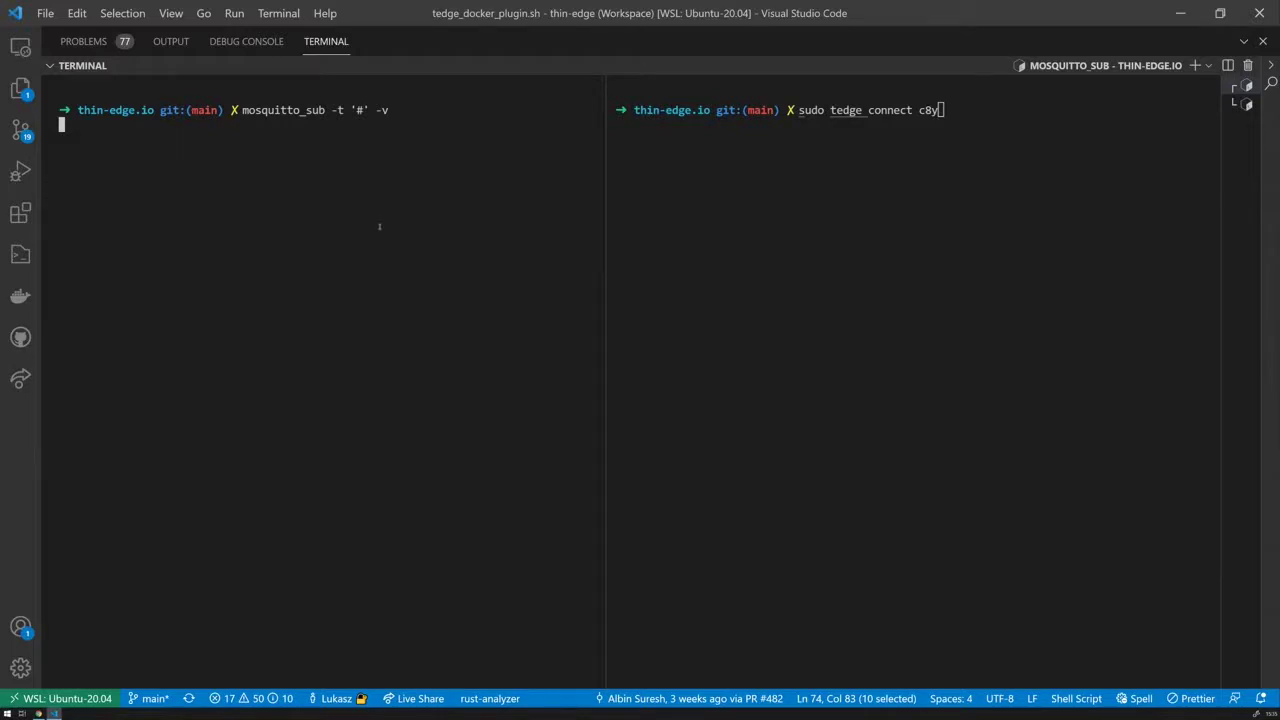
# Run sudo tedge connect c8y and review the output as the bridge, mapper and agent start
pyautogui.click(893, 276)
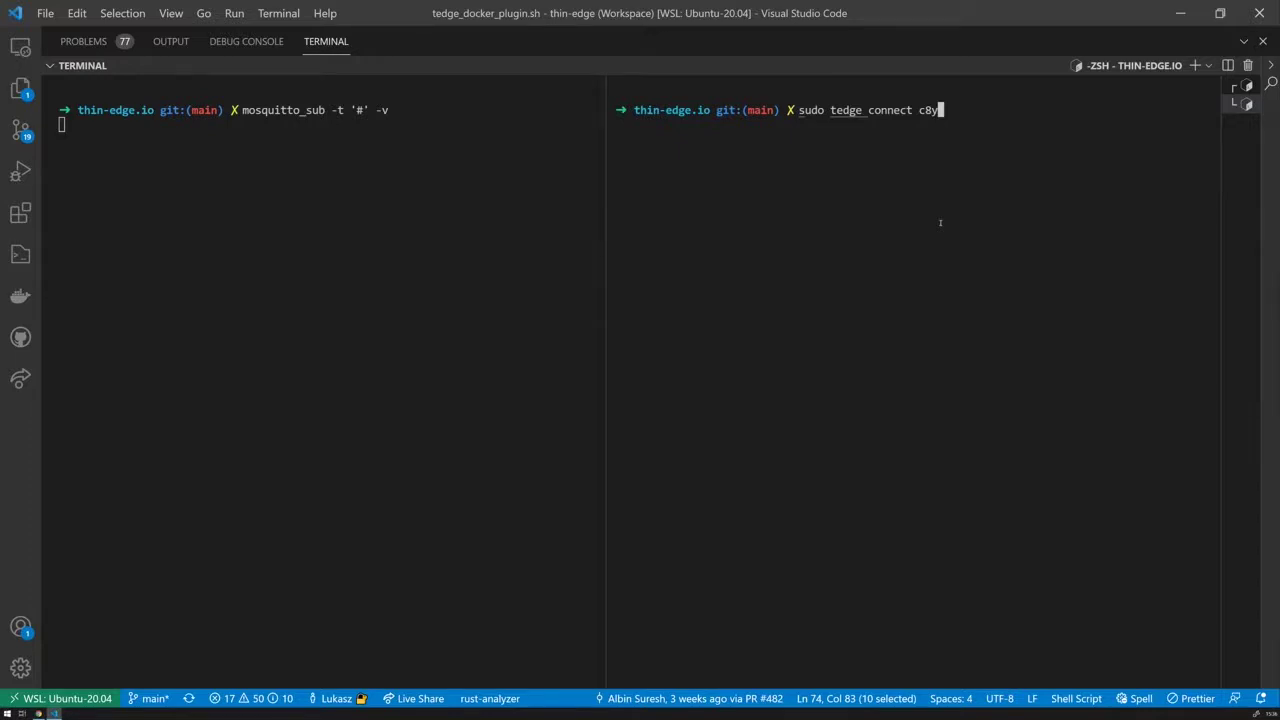
pyautogui.press('Return')
pyautogui.press('Return')
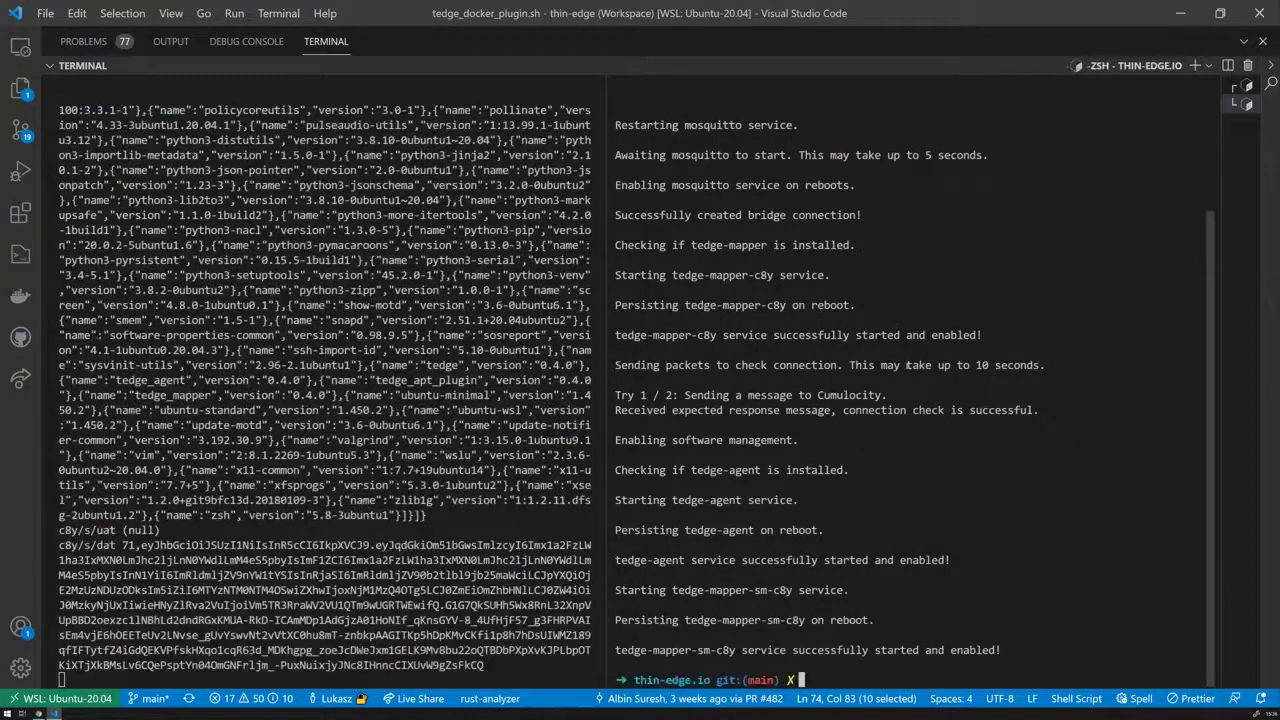
pyautogui.moveTo(597, 565); pyautogui.dragTo(586, 110)
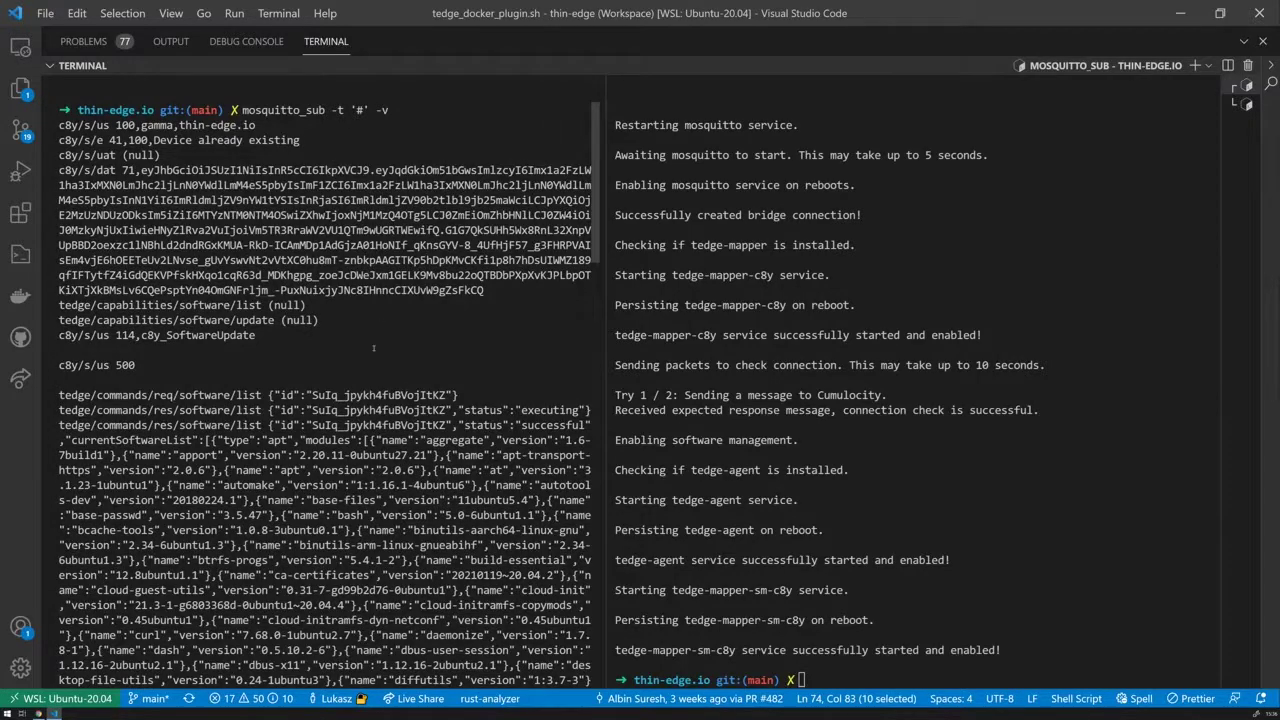
pyautogui.moveTo(596, 180); pyautogui.dragTo(609, 612)
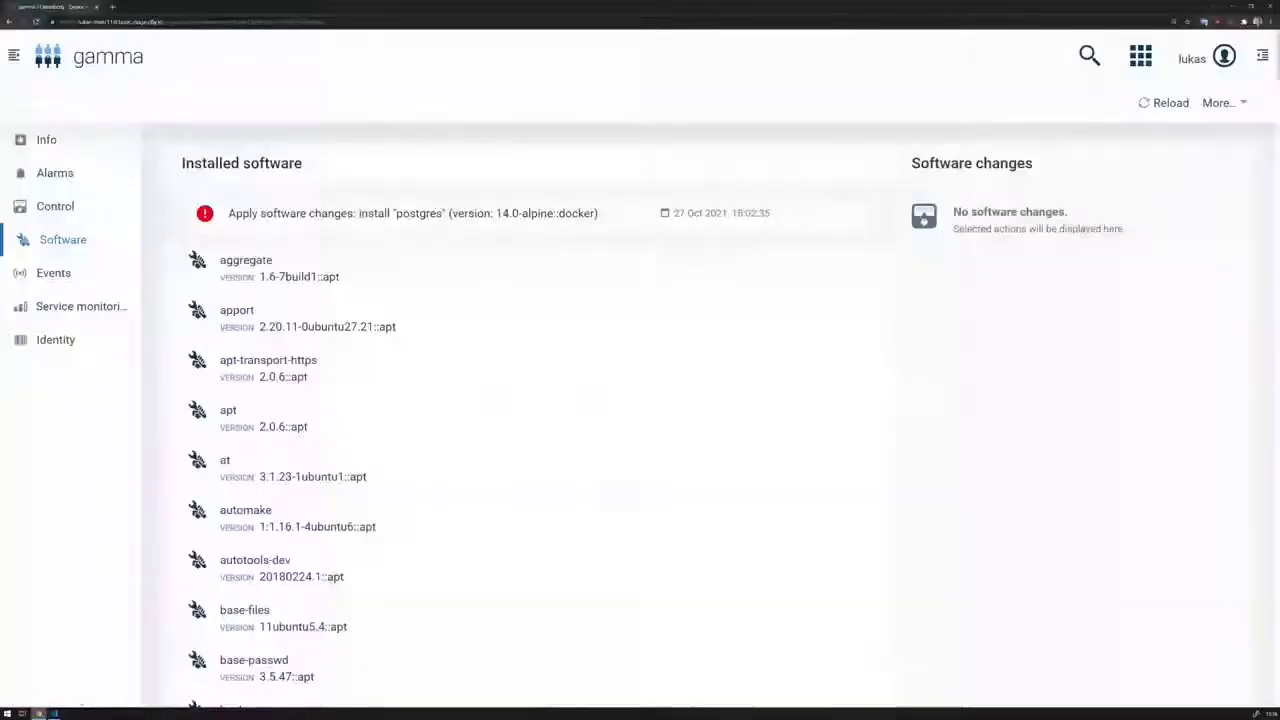
# Reload the gamma device's Software tab and browse installed apt packages such as curl 7.68.0-1ubuntu2.7
pyautogui.click(43, 714)
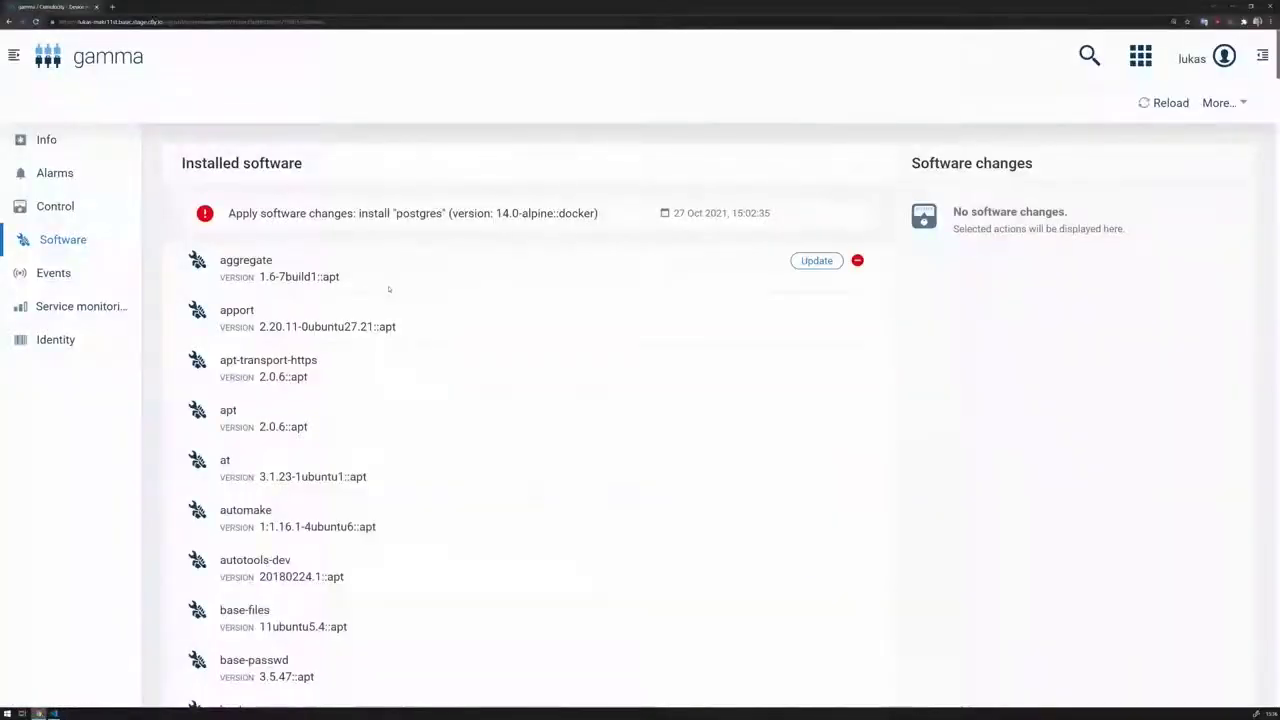
pyautogui.click(1163, 103)
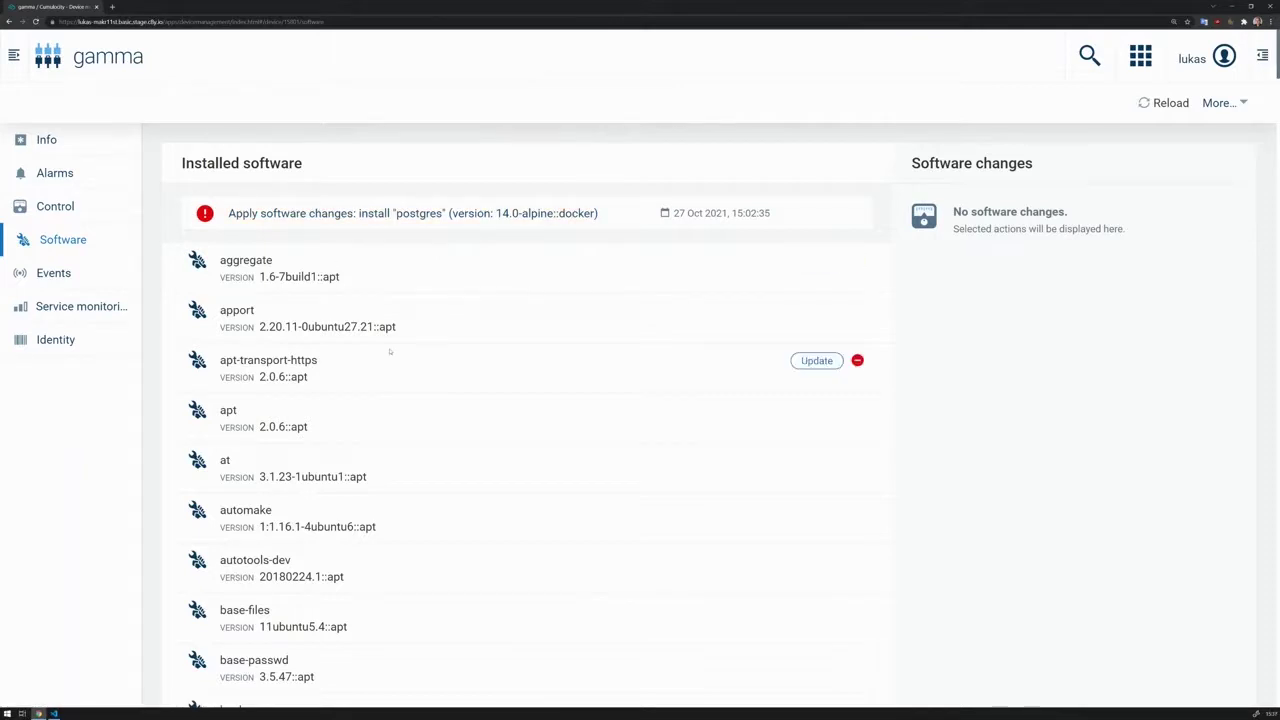
pyautogui.scroll(-1, 389, 360)
pyautogui.scroll(-1, 514, 309)
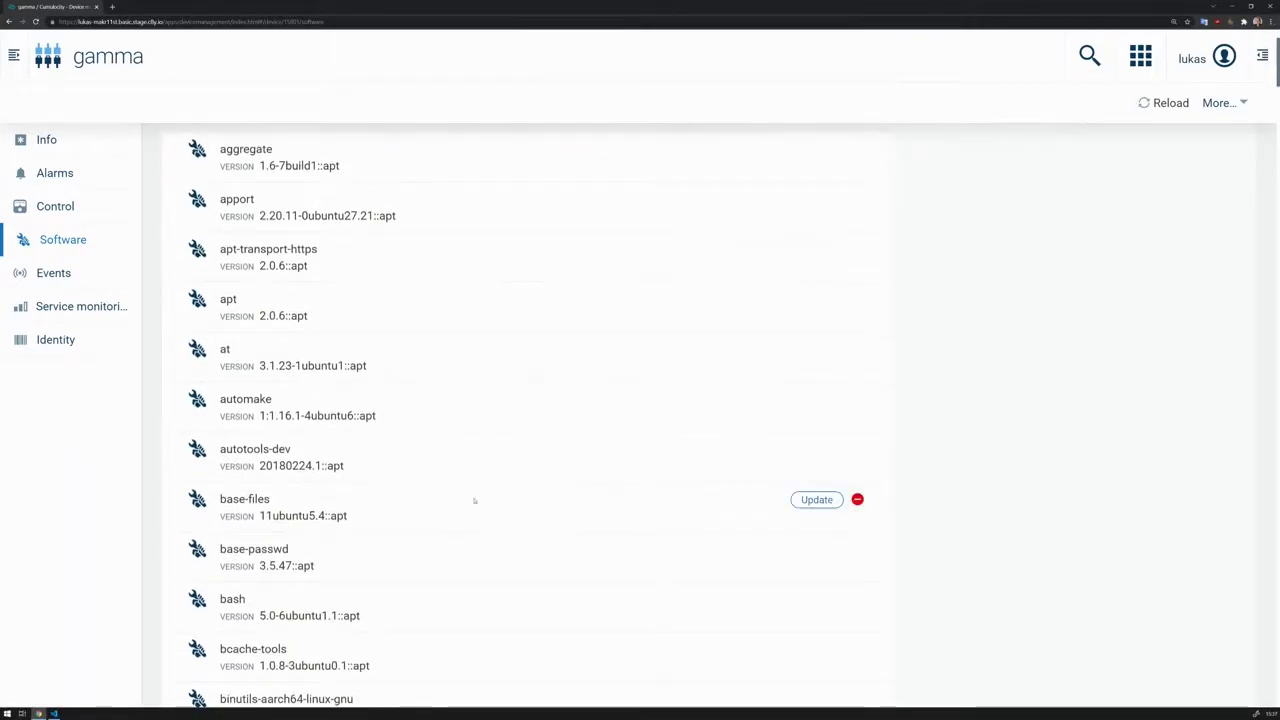
pyautogui.scroll(-2, 474, 502)
pyautogui.scroll(-5, 474, 502)
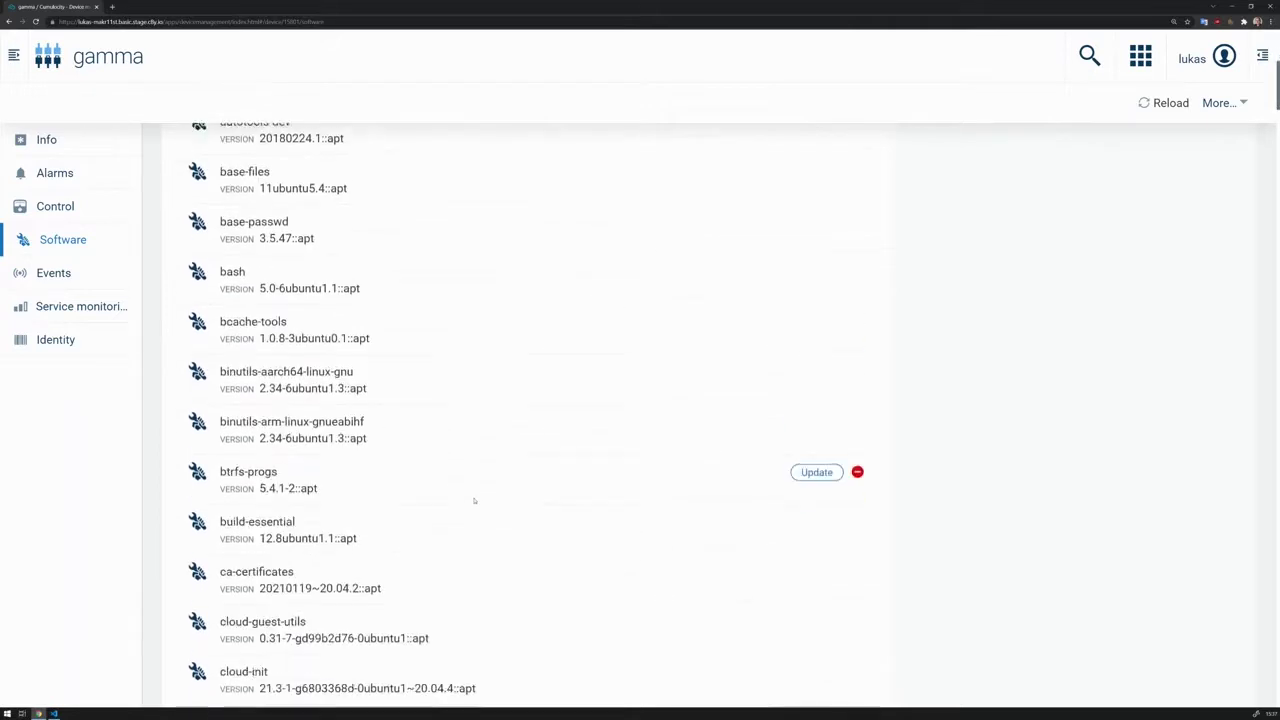
pyautogui.scroll(-2, 474, 501)
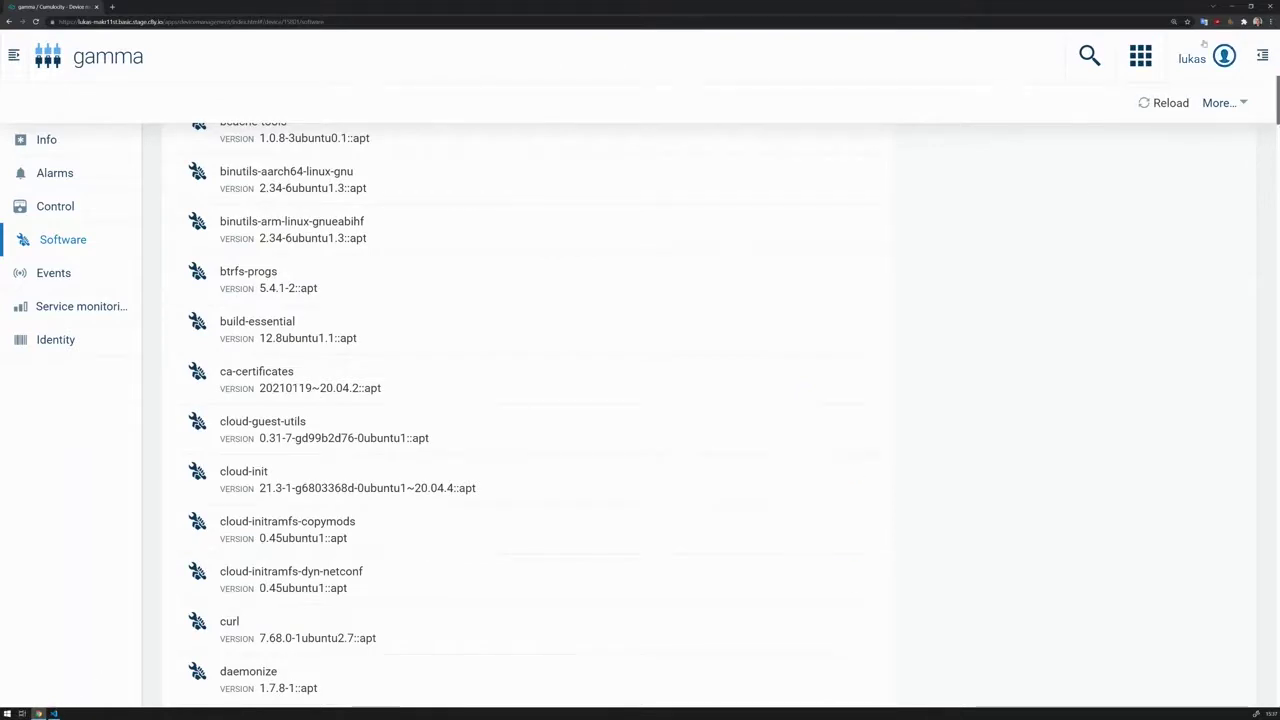
# Run a first, misspelled collectd --version check in the right terminal
pyautogui.click(1230, 7)
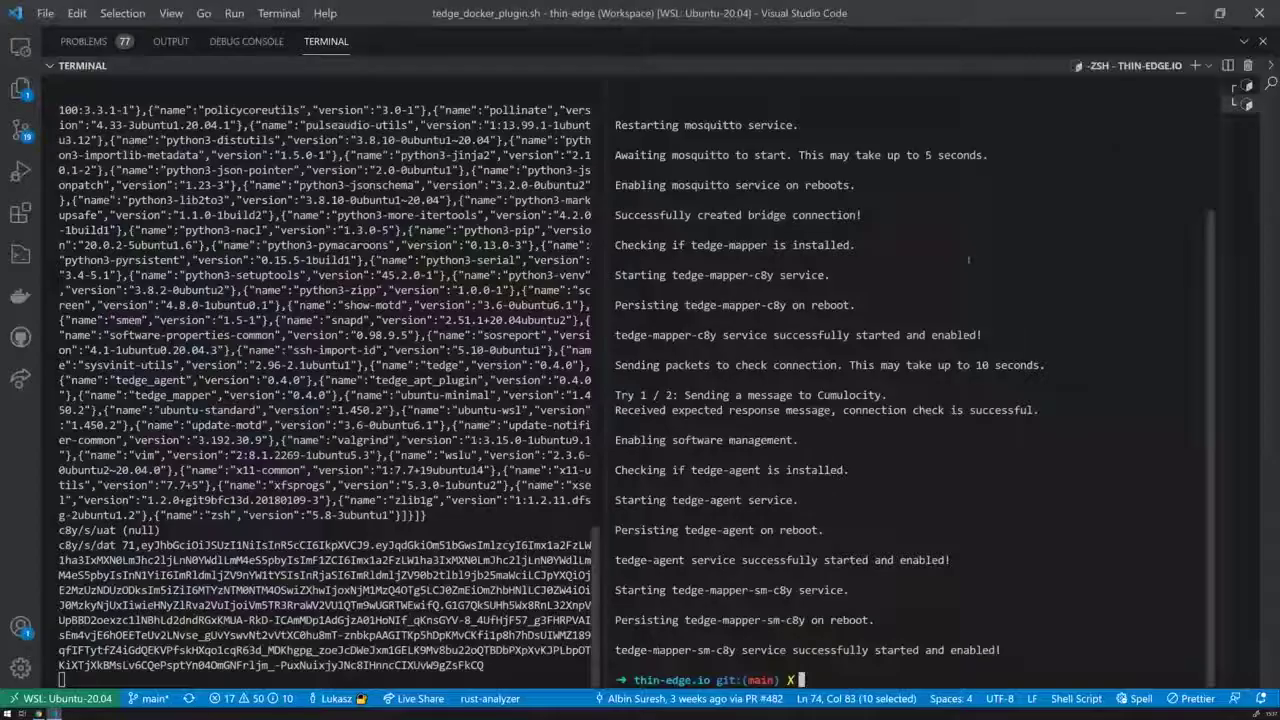
pyautogui.write('coolectd')
pyautogui.press('BackSpace')
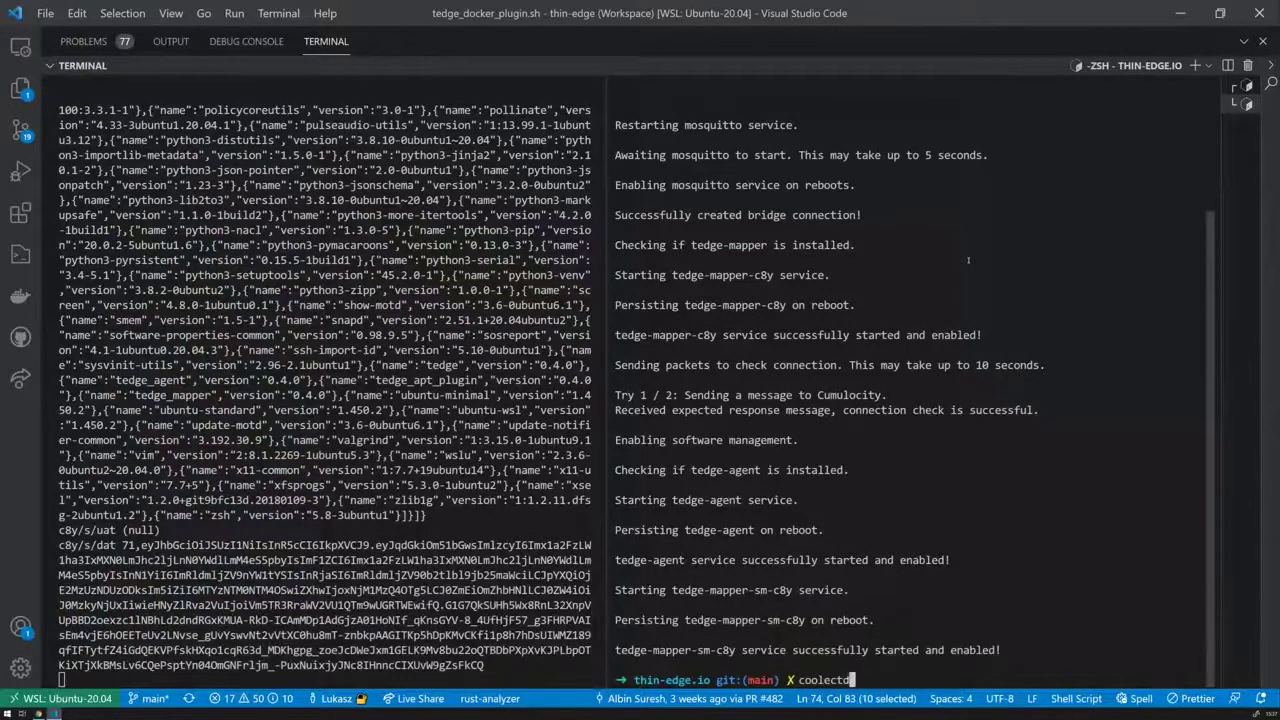
pyautogui.press('BackSpace')
pyautogui.write('-')
pyautogui.press('BackSpace')
pyautogui.write('--version')
pyautogui.press('Return')
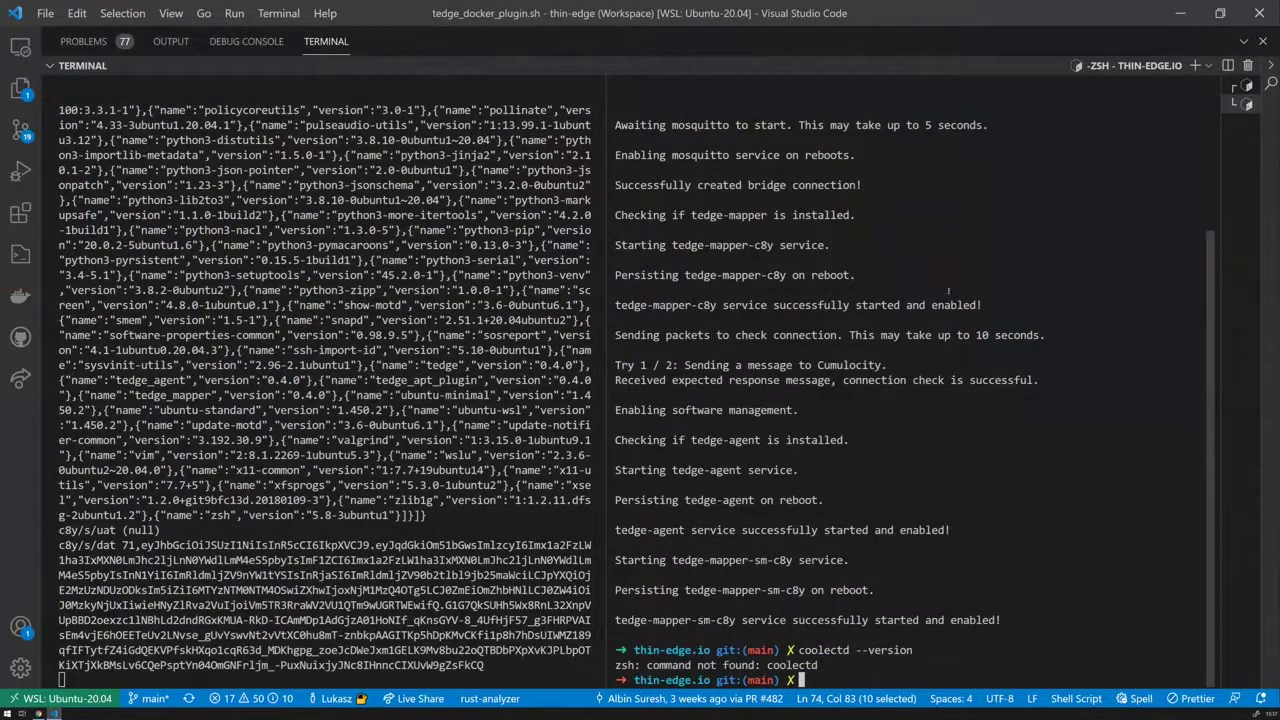
# Rerun the corrected collectd --version, which reports 'command not found: collectd'
pyautogui.press('Up')
pyautogui.press('BackSpace')
pyautogui.press('BackSpace')
pyautogui.press('BackSpace')
pyautogui.press('BackSpace')
pyautogui.press('BackSpace')
pyautogui.press('BackSpace')
pyautogui.press('BackSpace')
pyautogui.press('BackSpace')
pyautogui.press('BackSpace')
pyautogui.press('BackSpace')
pyautogui.press('BackSpace')
pyautogui.press('BackSpace')
pyautogui.press('BackSpace')
pyautogui.press('BackSpace')
pyautogui.press('BackSpace')
pyautogui.press('BackSpace')
pyautogui.press('BackSpace')
pyautogui.press('BackSpace')
pyautogui.write('collectd --version')
pyautogui.press('Return')
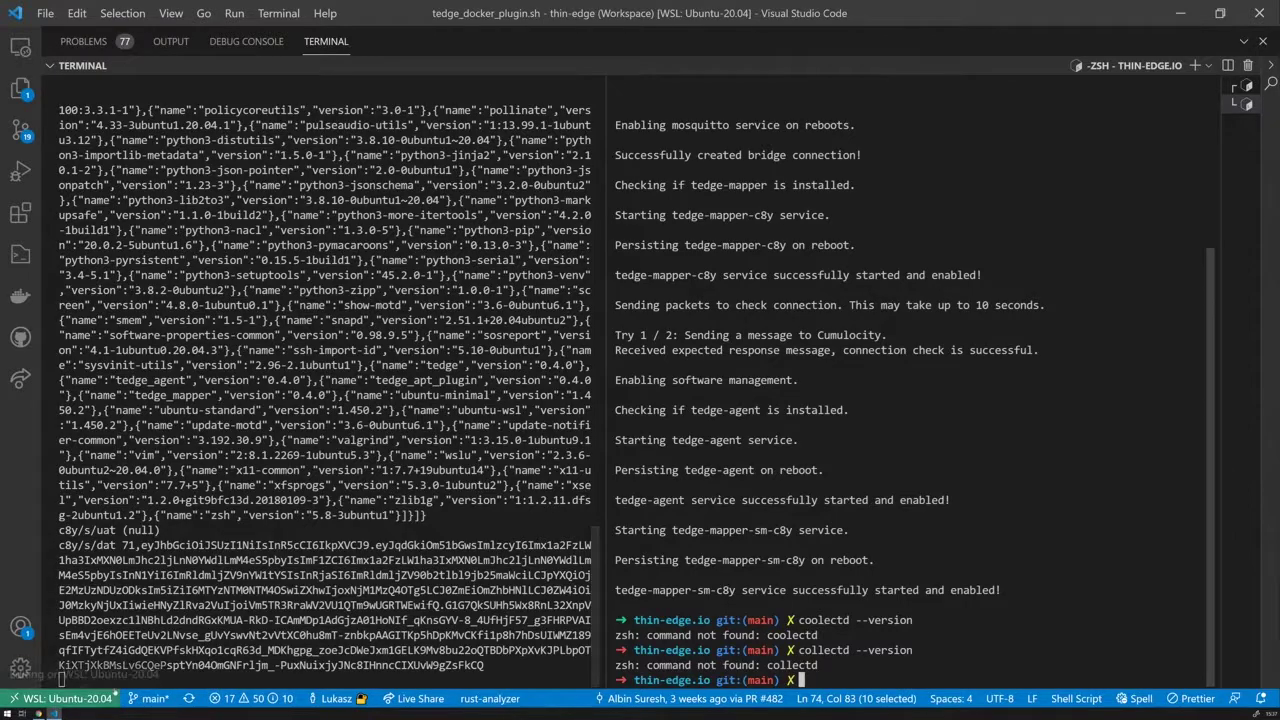
# Install collectd-core's single available version on the gamma device via Install software
pyautogui.hotkey('alt', 'Tab')
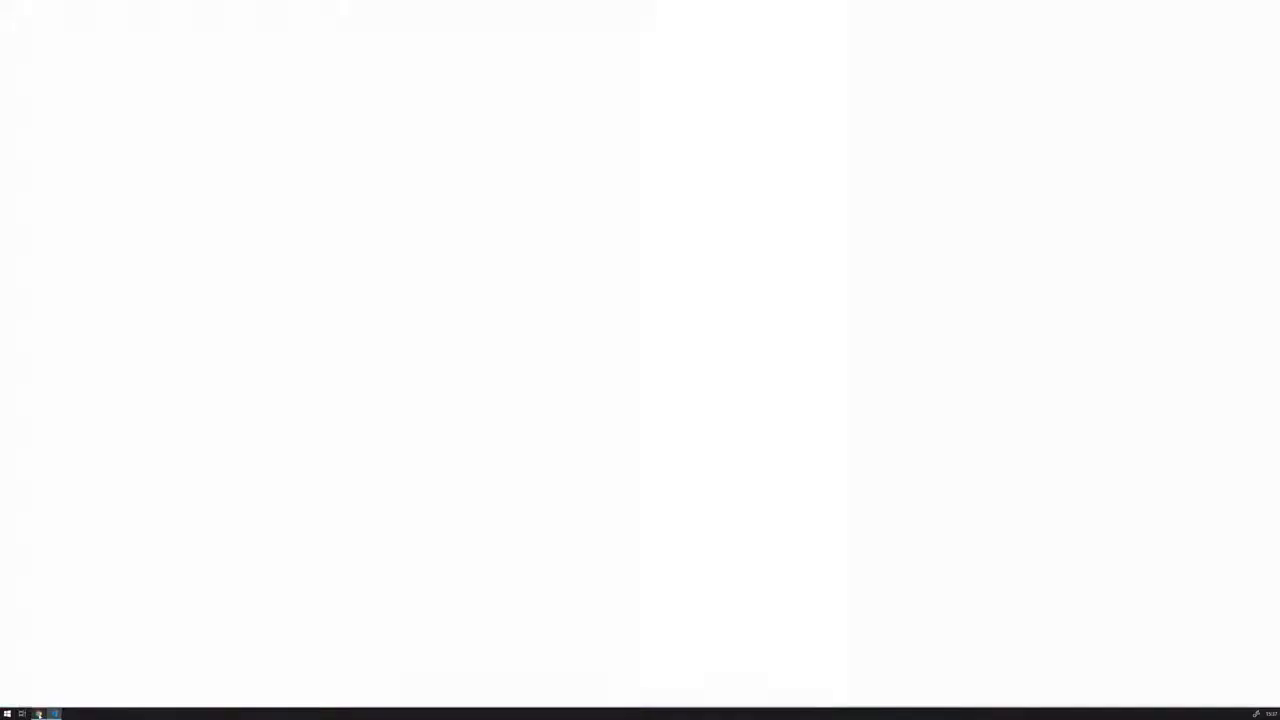
pyautogui.scroll(-10, 627, 494)
pyautogui.scroll(-20, 627, 494)
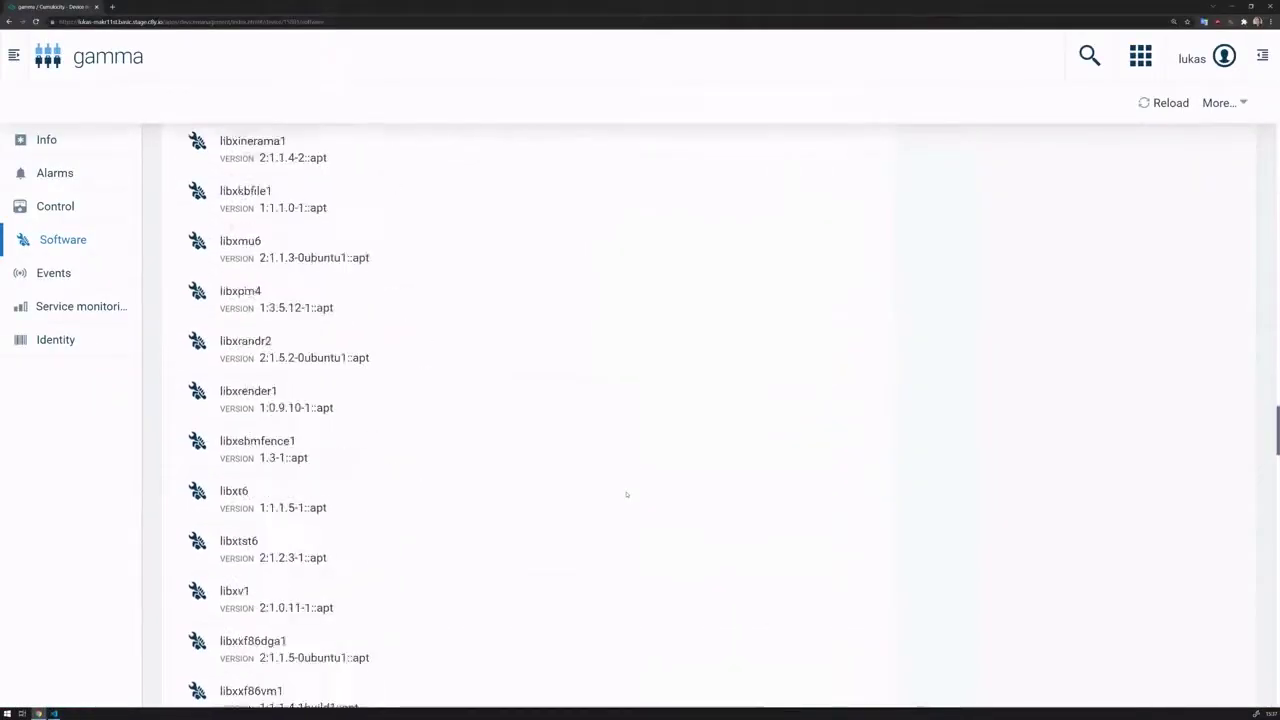
pyautogui.click(243, 680)
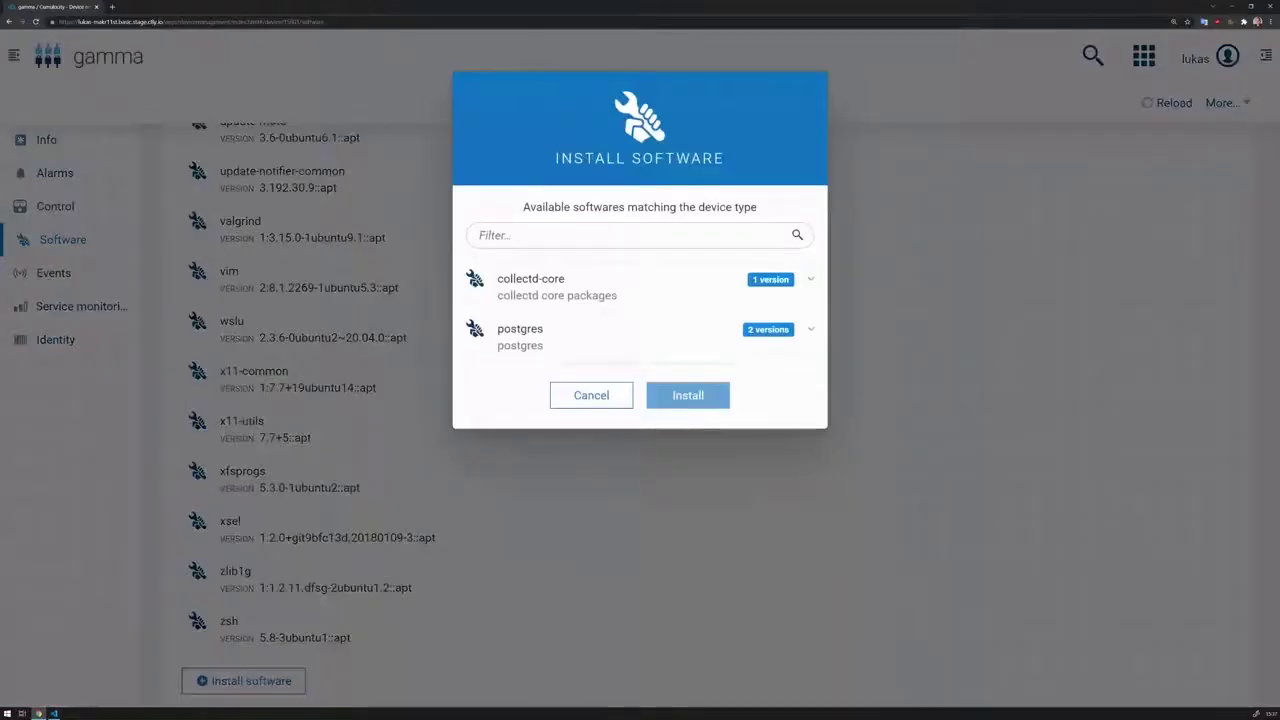
pyautogui.click(815, 279)
pyautogui.click(505, 342)
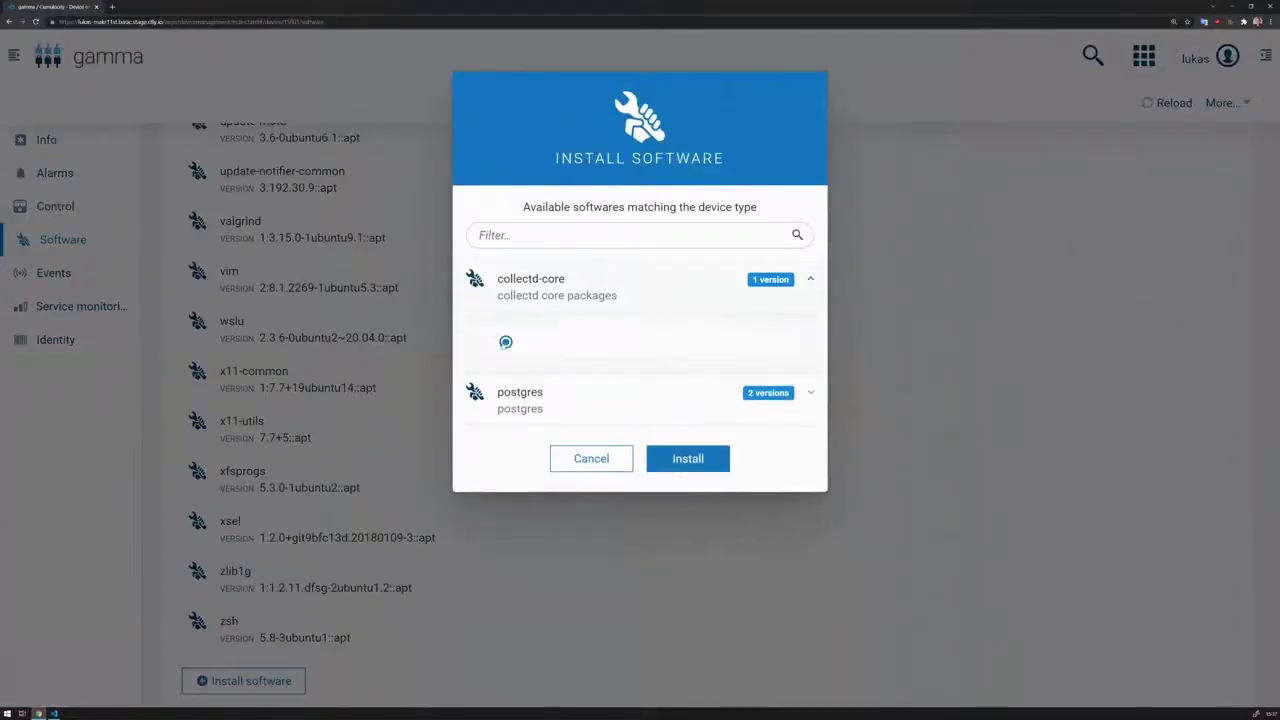
pyautogui.tripleClick(551, 282)
pyautogui.click(630, 283)
pyautogui.click(688, 460)
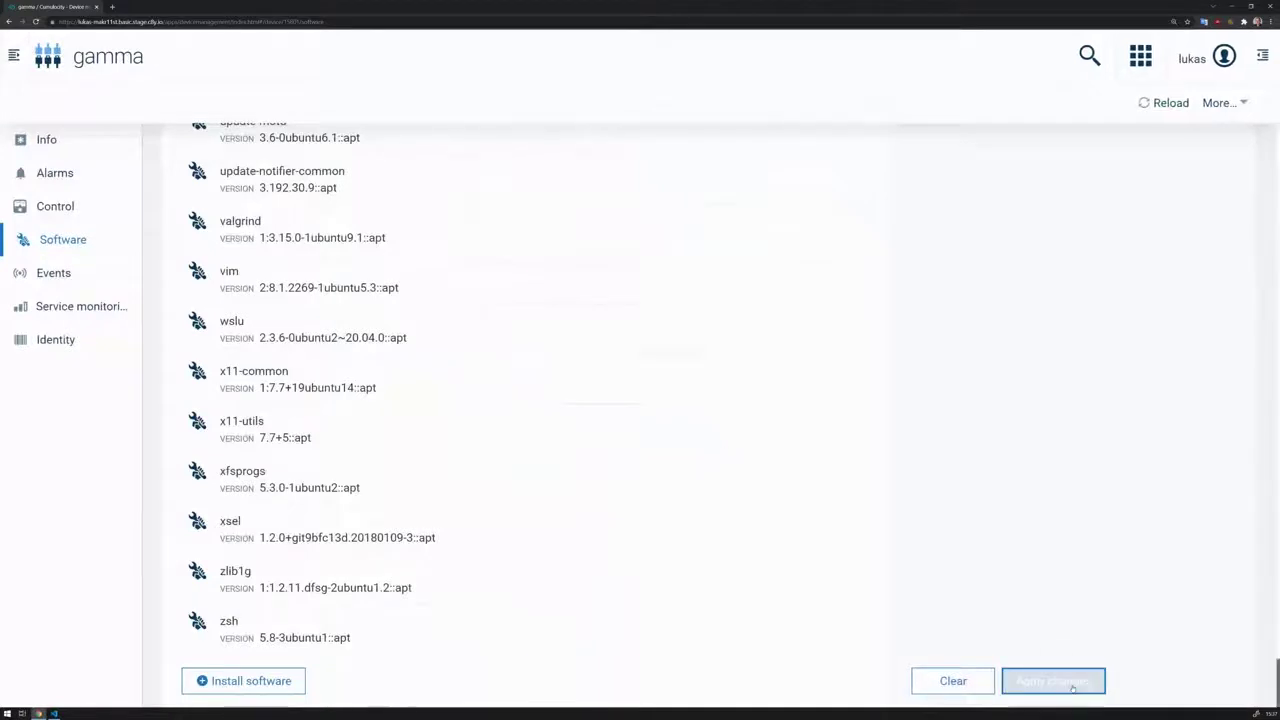
pyautogui.moveTo(55, 714)
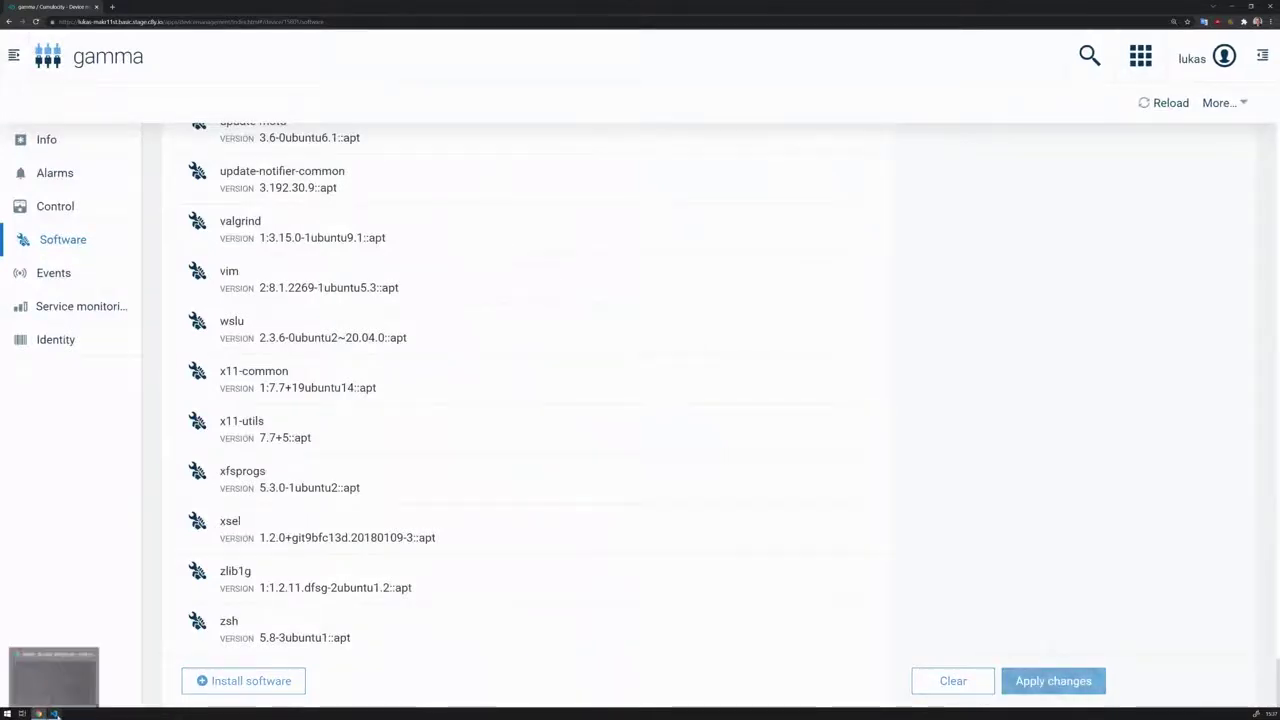
pyautogui.click(55, 714)
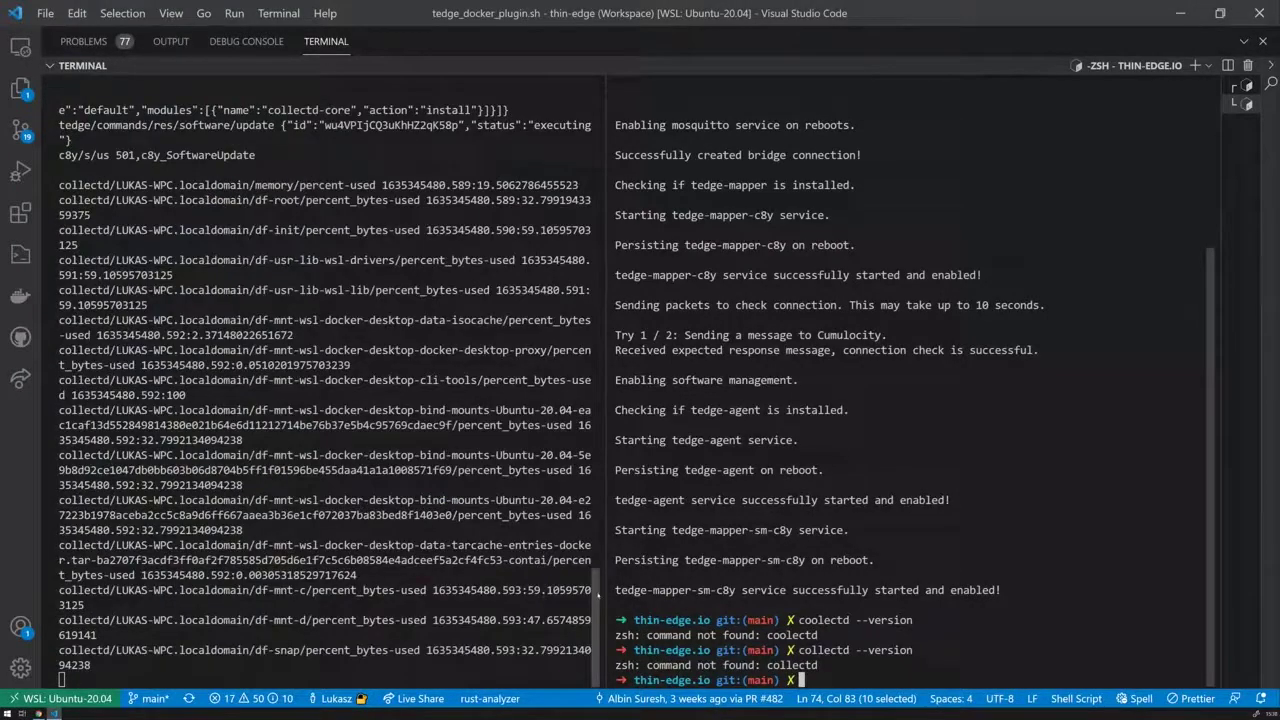
# Inspect the MQTT log for the collectd-core install request and incoming collectd metric lines
pyautogui.click(596, 589)
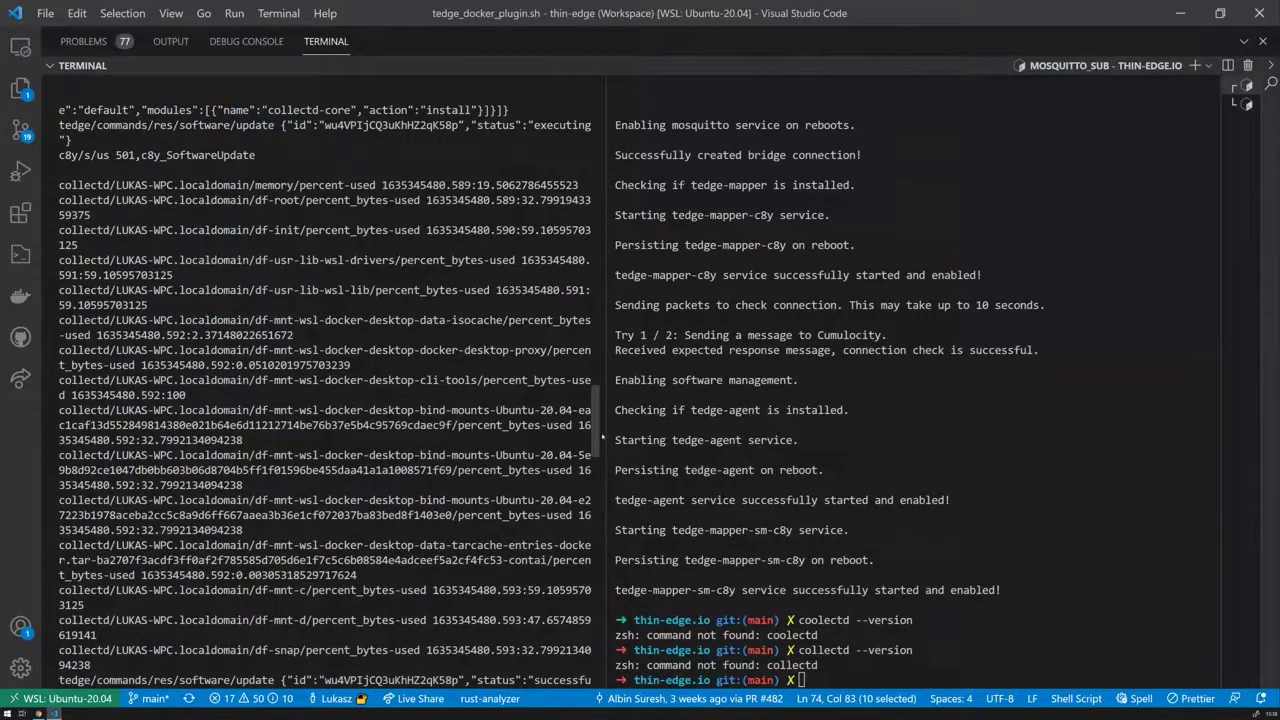
pyautogui.moveTo(598, 437); pyautogui.dragTo(593, 325)
pyautogui.scroll(-10, 314, 340)
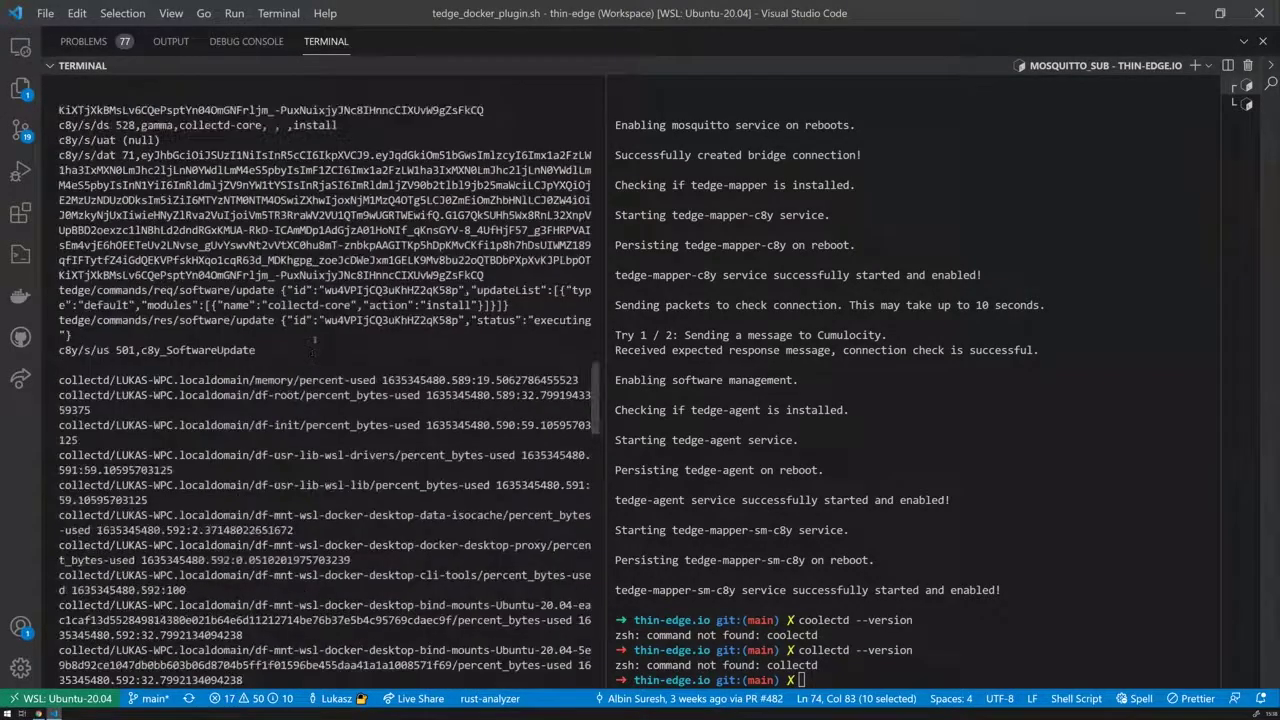
pyautogui.scroll(2, 312, 345)
pyautogui.moveTo(357, 231); pyautogui.dragTo(223, 243)
pyautogui.scroll(-2, 228, 320)
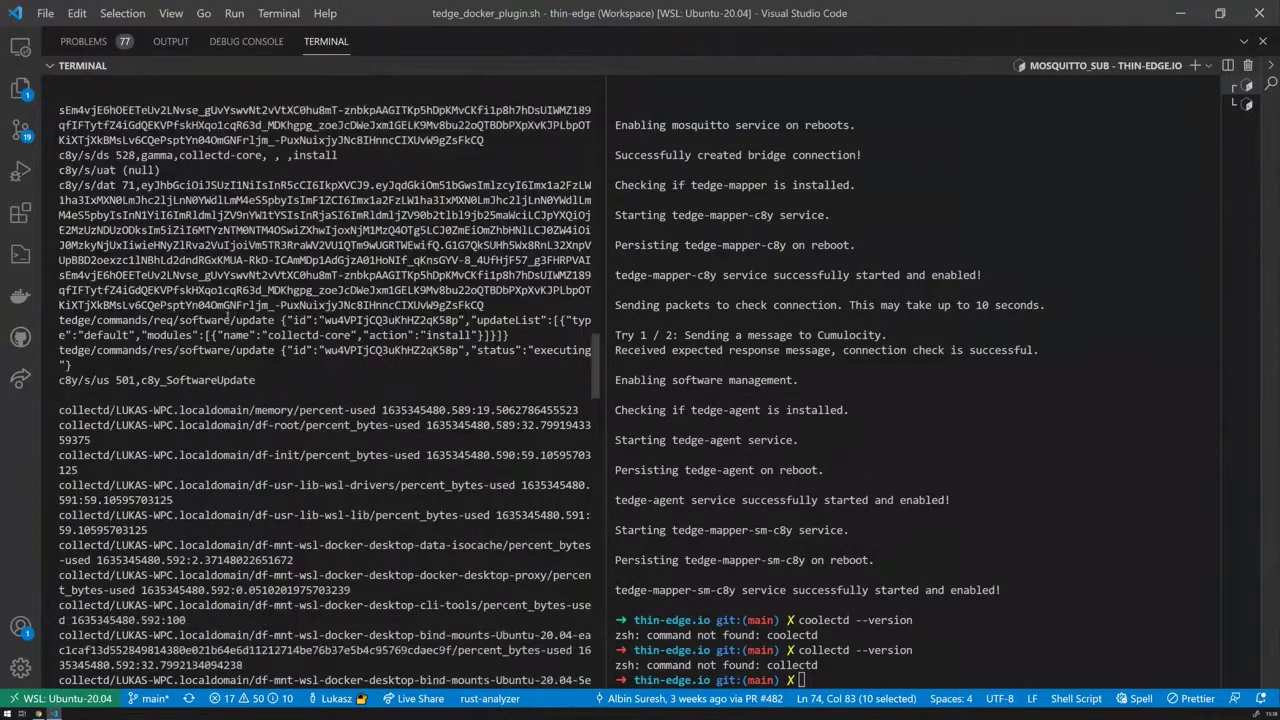
pyautogui.moveTo(60, 410); pyautogui.dragTo(200, 485)
pyautogui.scroll(-2, 198, 480)
pyautogui.hotkey('ctrl', 'c')
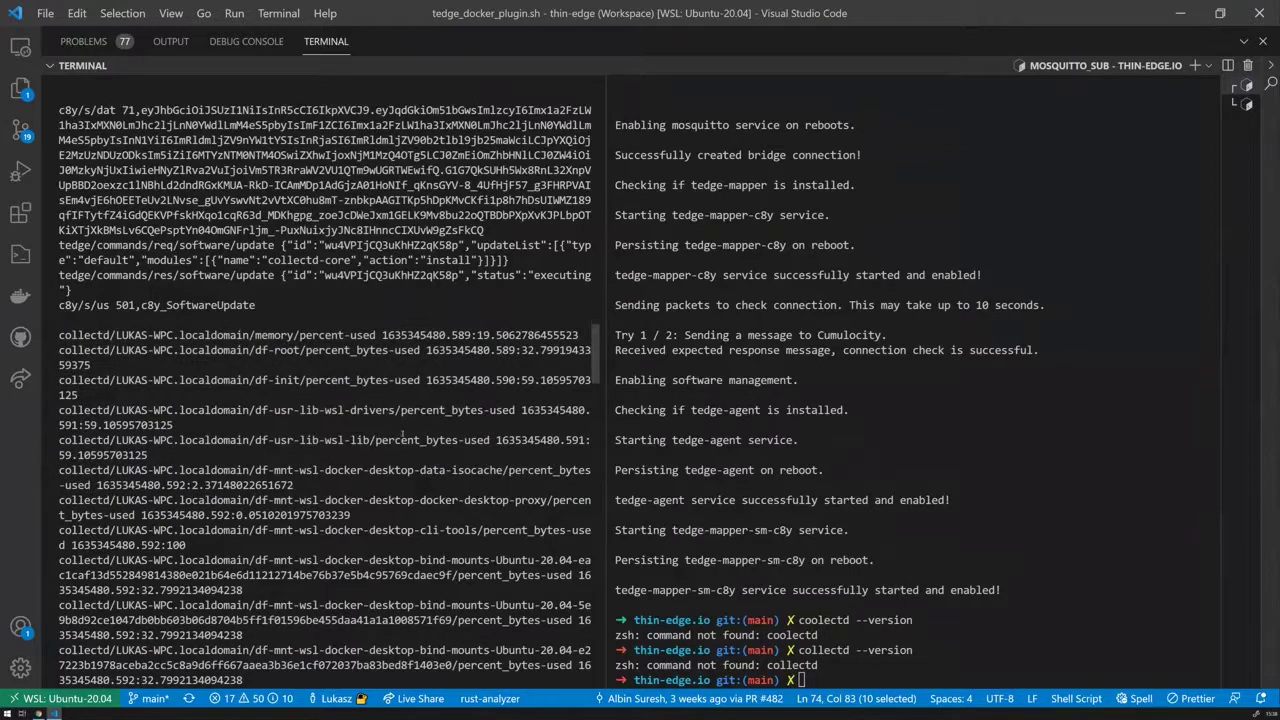
# Rerun collectd --version, now printing collectd 5.9.0.git usage
pyautogui.click(849, 495)
pyautogui.press('Up')
pyautogui.press('Return')
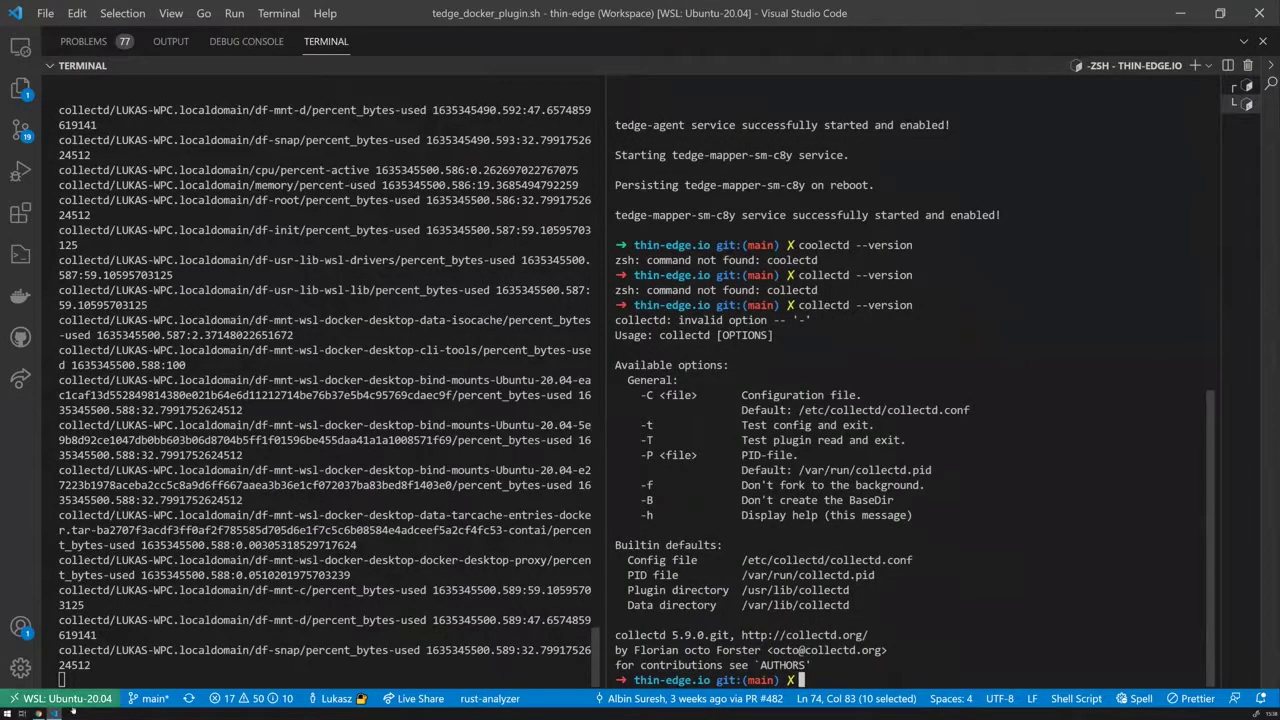
# Scroll the browser's installed software list up to collectd-core 5.9.2.g-1ubuntu5::apt
pyautogui.moveTo(38, 714)
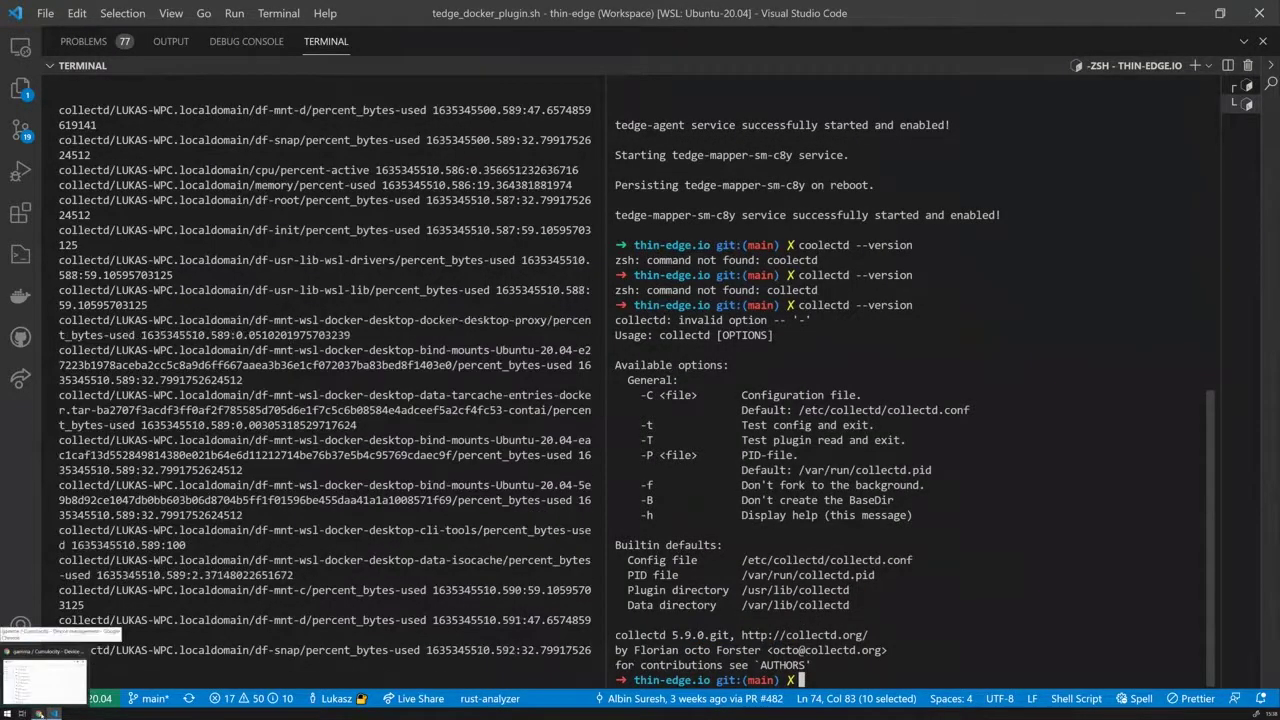
pyautogui.click(38, 714)
pyautogui.scroll(20, 549, 518)
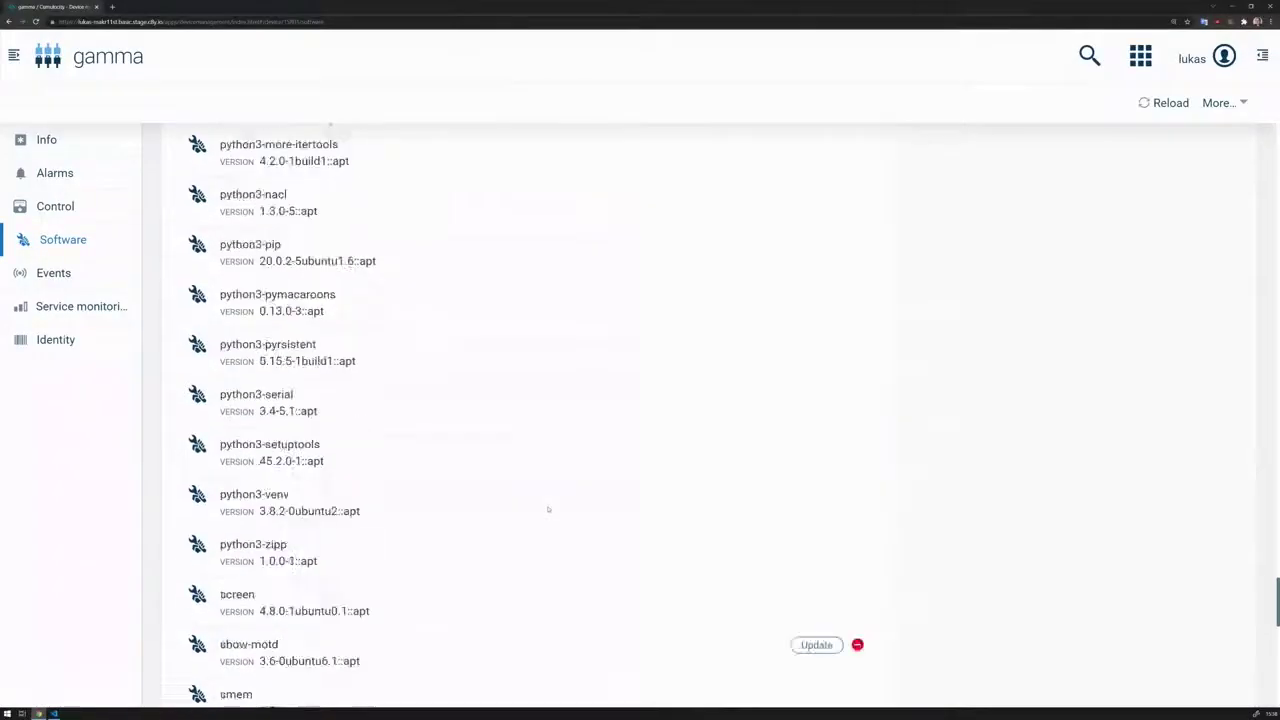
pyautogui.scroll(1, 1254, 538)
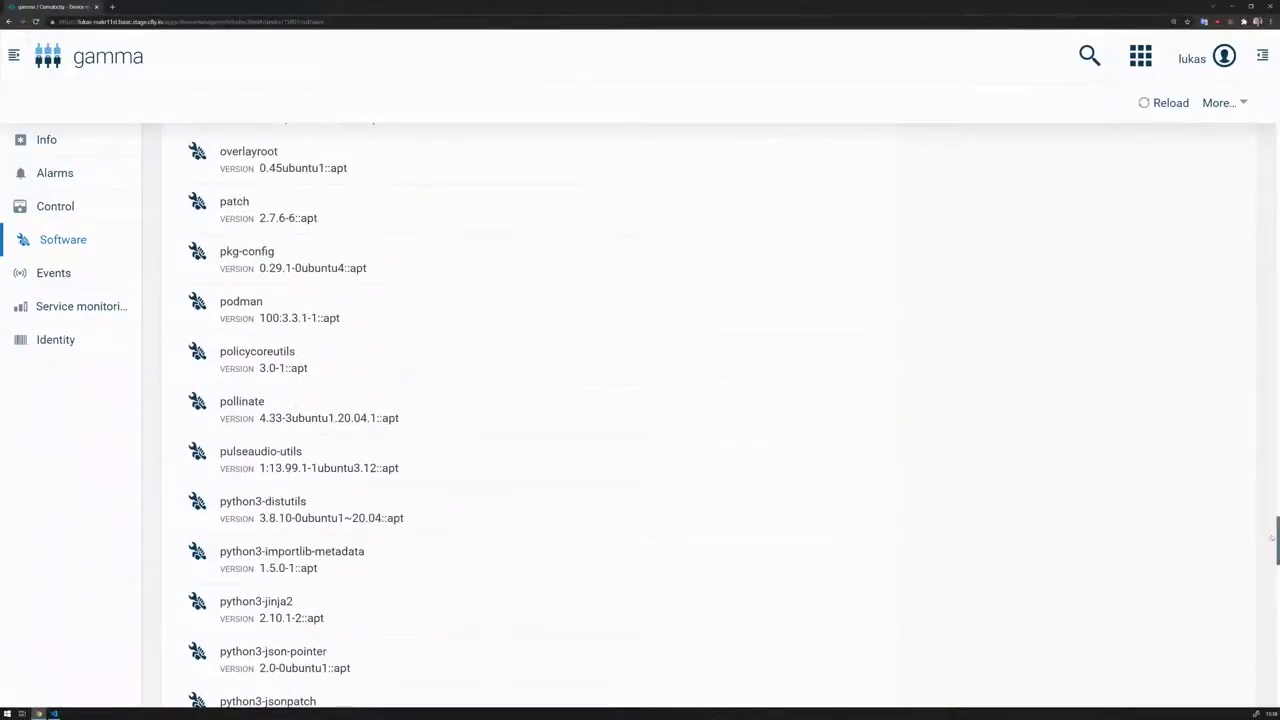
pyautogui.moveTo(1276, 540); pyautogui.dragTo(1257, 108)
pyautogui.moveTo(371, 375); pyautogui.dragTo(219, 357)
pyautogui.click(431, 385)
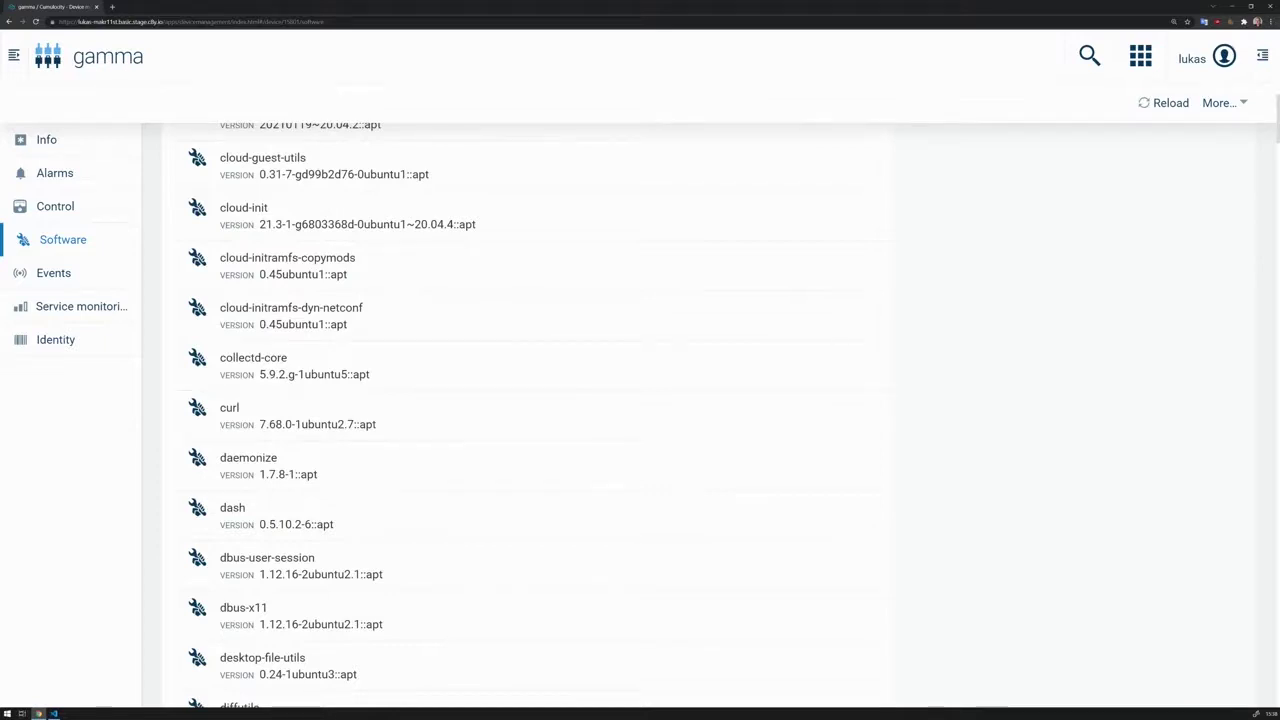
pyautogui.moveTo(348, 386)
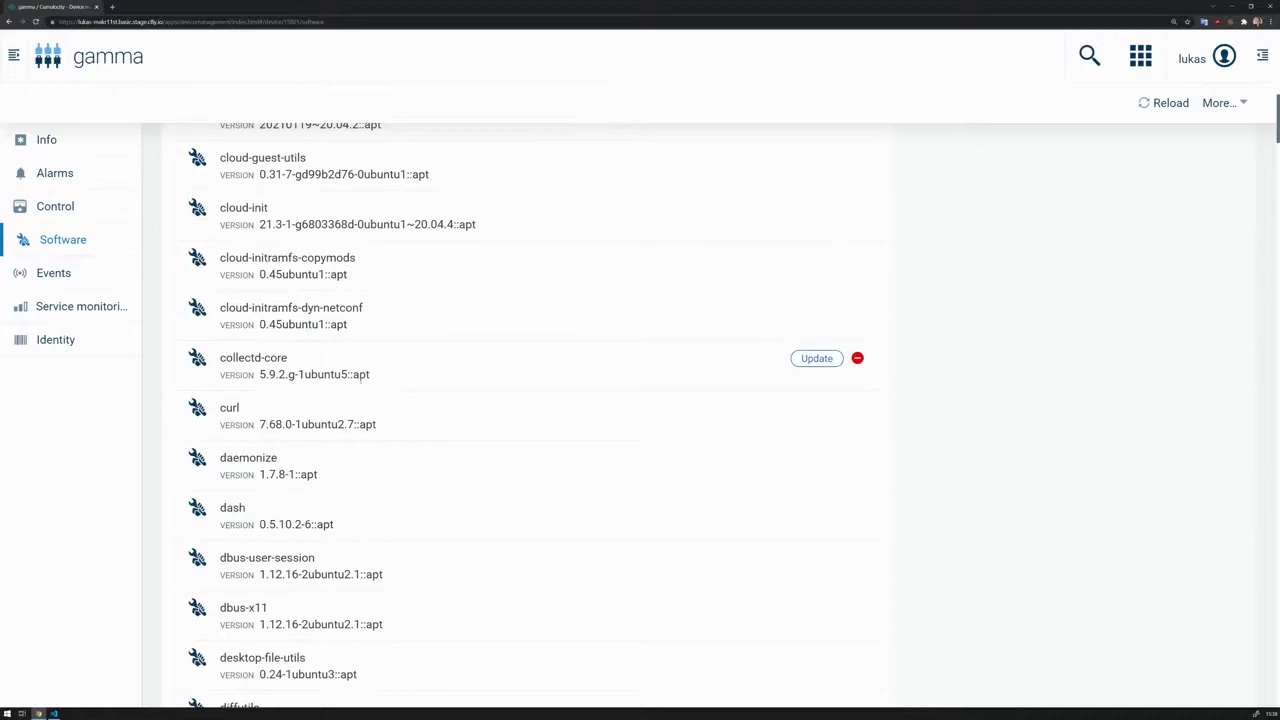
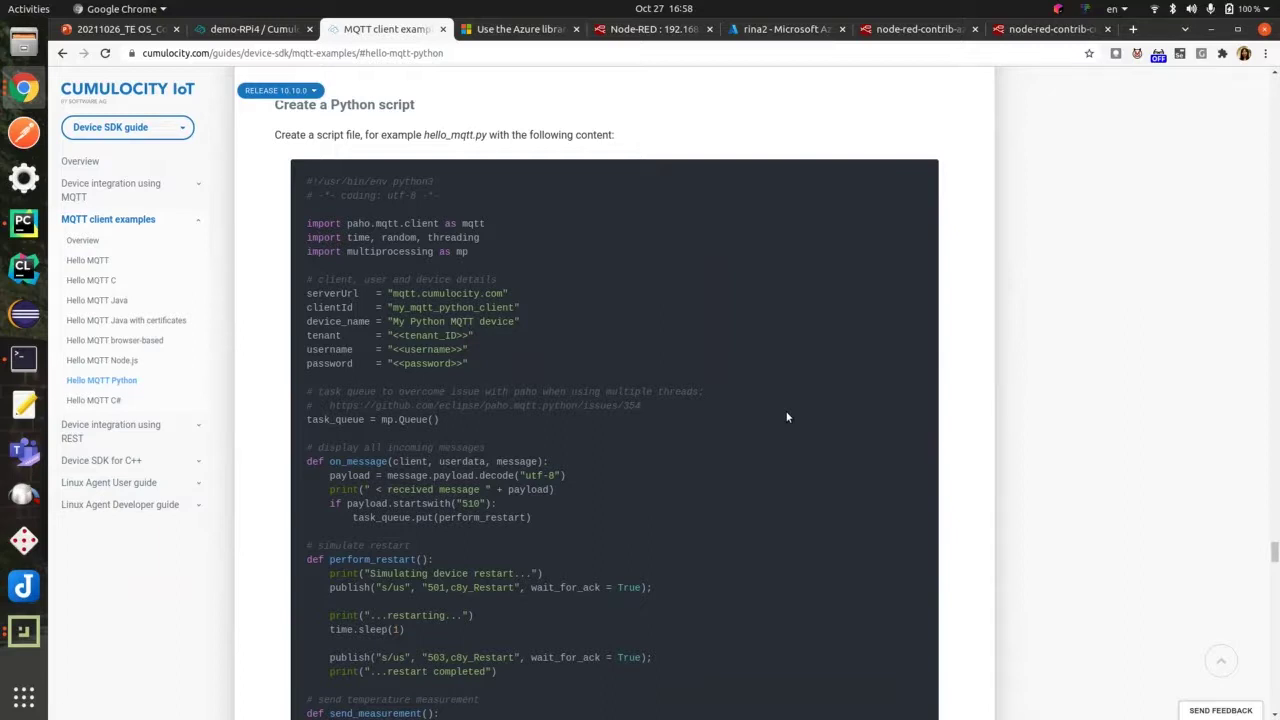
# View the 'Use the Azure libraries (SDK) for Python' page, then bring up dht11-tedge.py in PyCharm
pyautogui.click(512, 29)
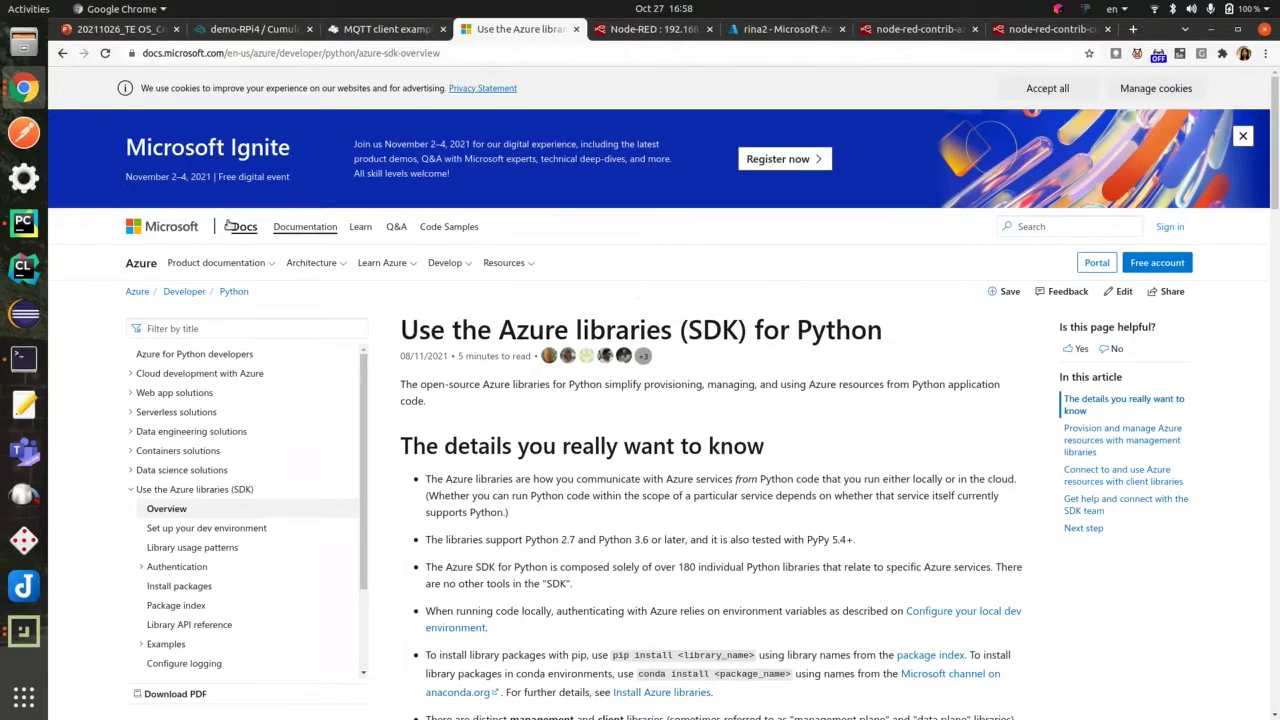
pyautogui.click(30, 228)
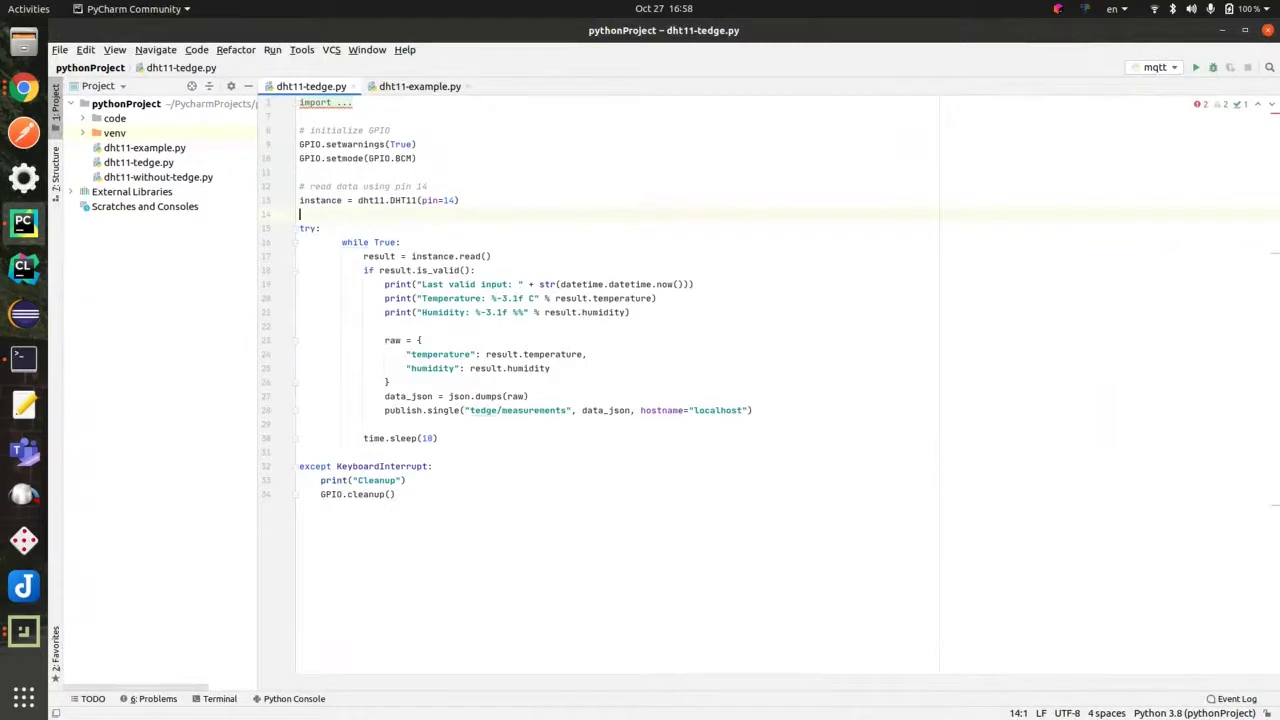
# Compare dht11-tedge.py with dht11-example.py, ending back on dht11-tedge.py
pyautogui.click(469, 534)
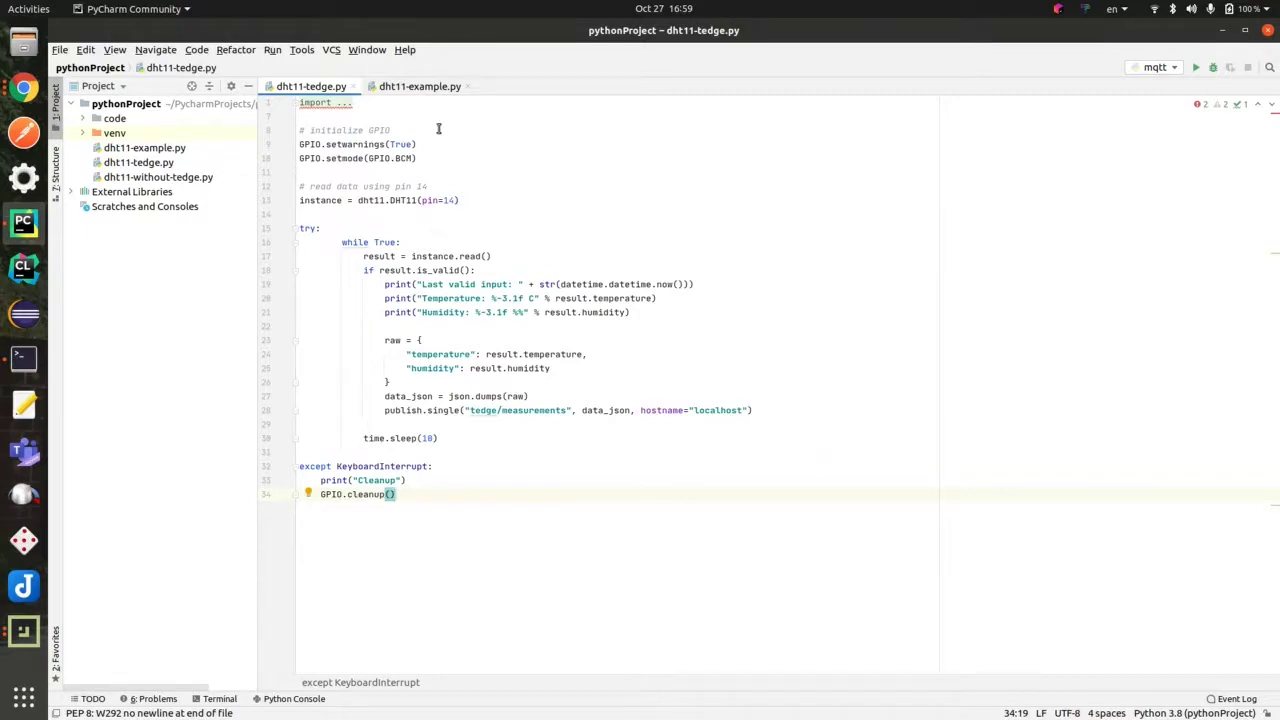
pyautogui.click(413, 88)
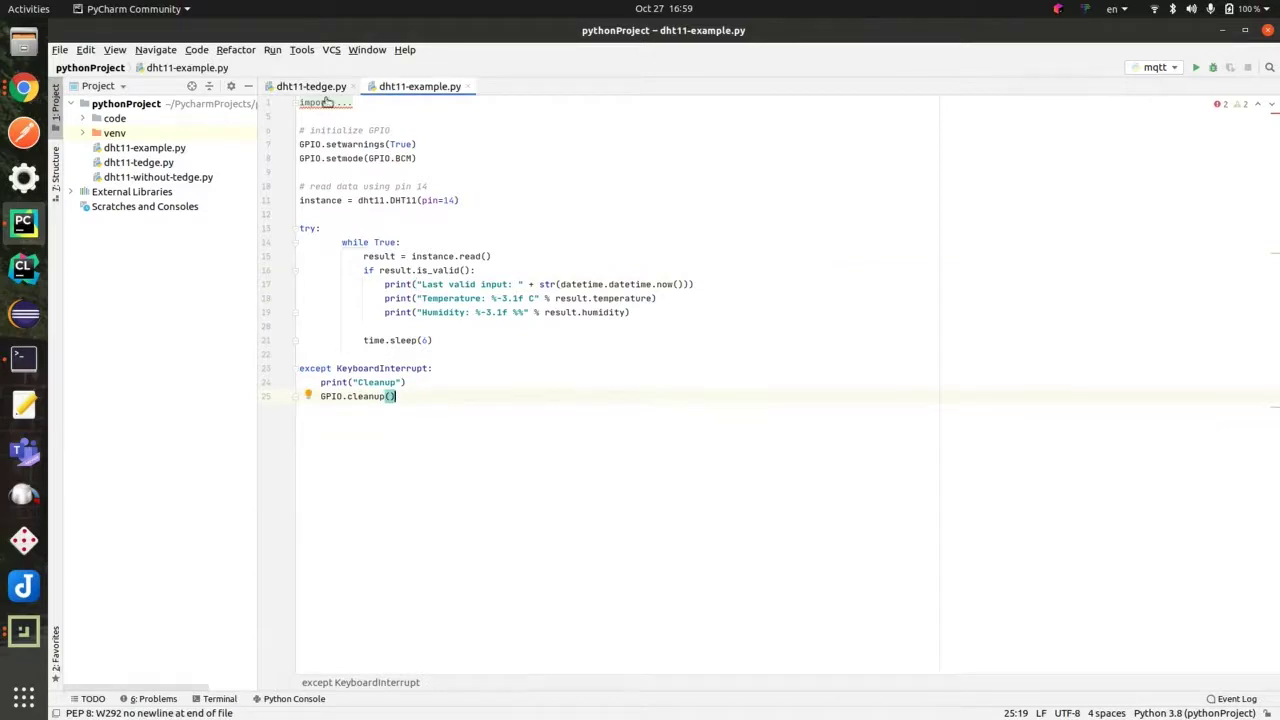
pyautogui.click(318, 88)
# Highlight the JSON publishing block to tedge/measurements on localhost, then show demo-RPi4's Cumulocity measurements
pyautogui.moveTo(756, 411); pyautogui.dragTo(297, 341)
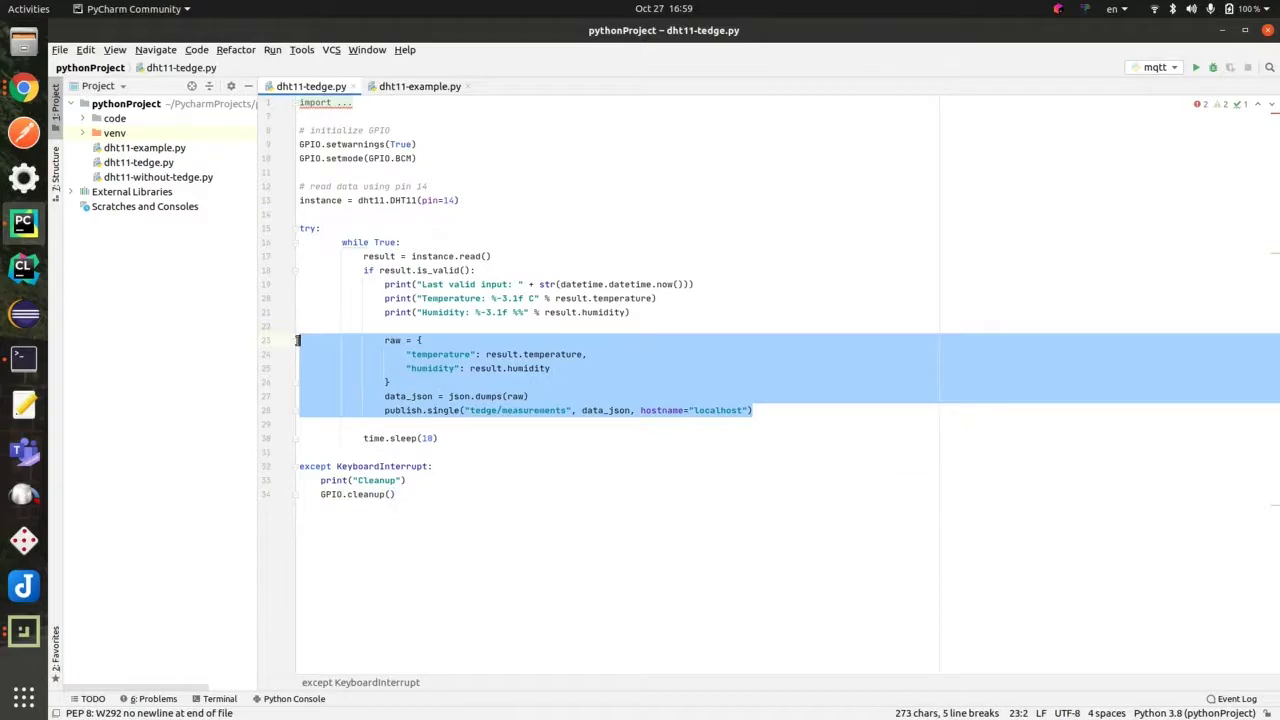
pyautogui.click(636, 466)
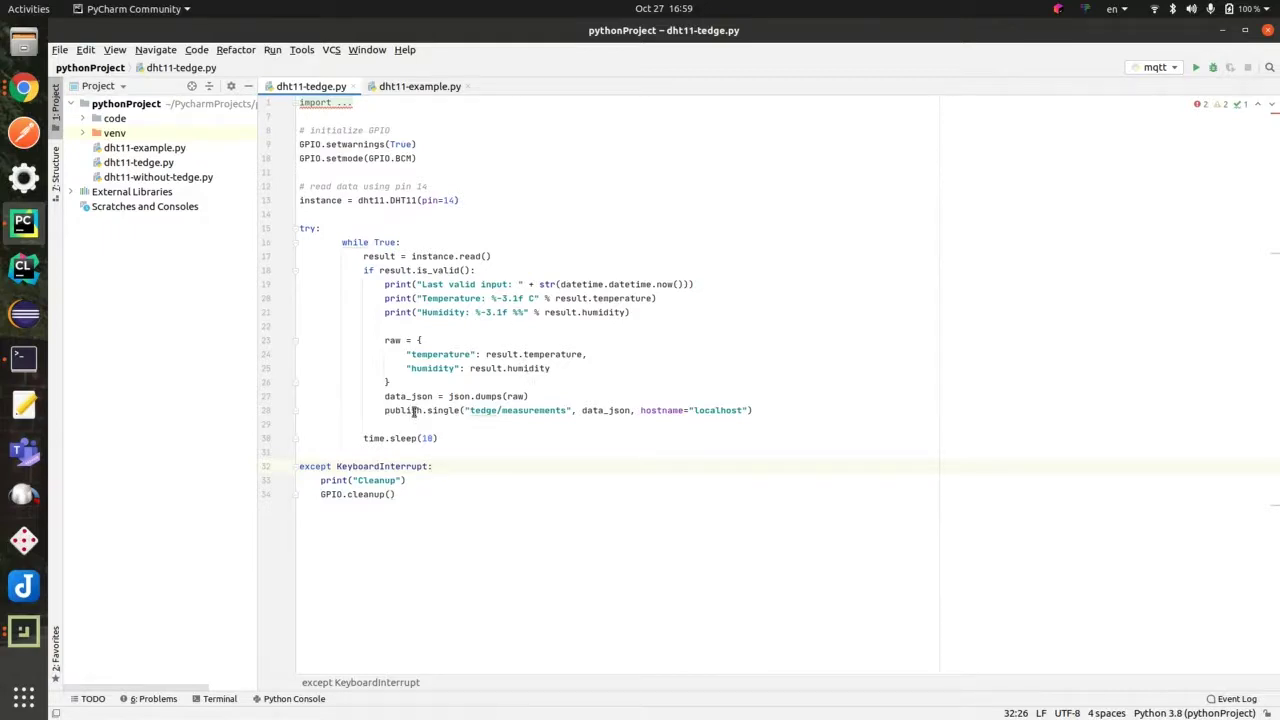
pyautogui.moveTo(409, 412)
pyautogui.click(491, 411)
pyautogui.click(512, 421)
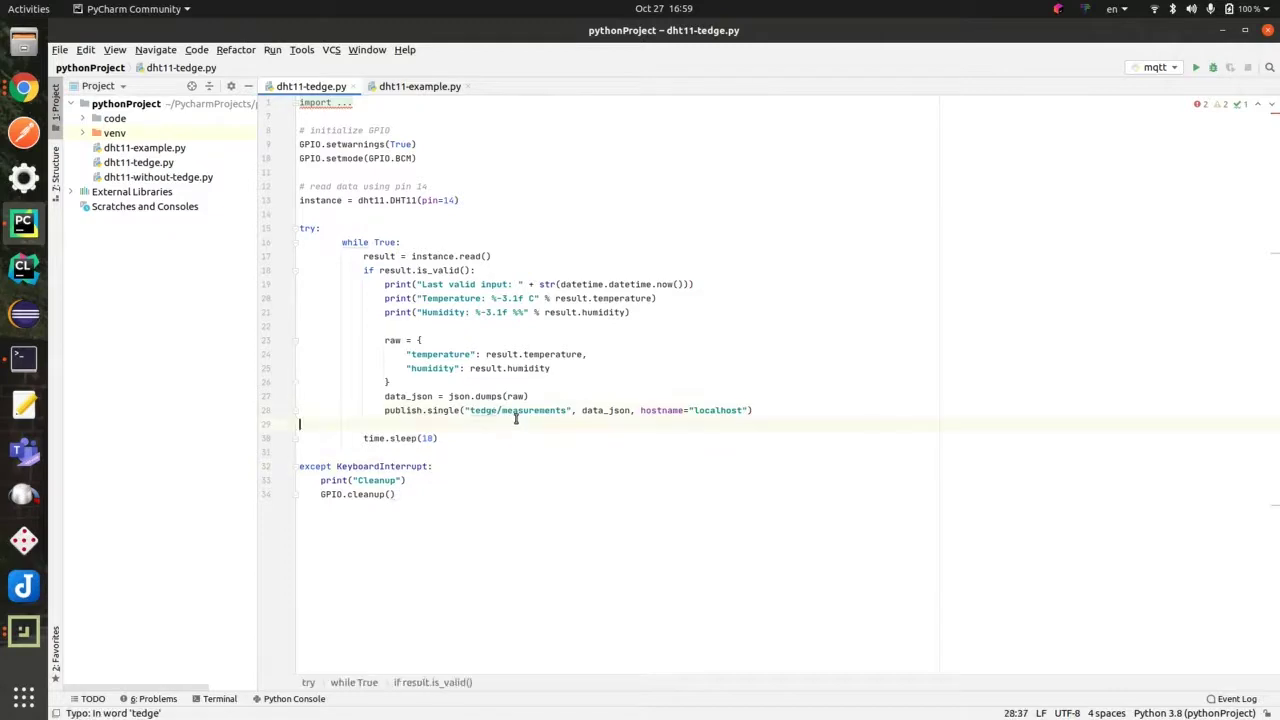
pyautogui.click(712, 410)
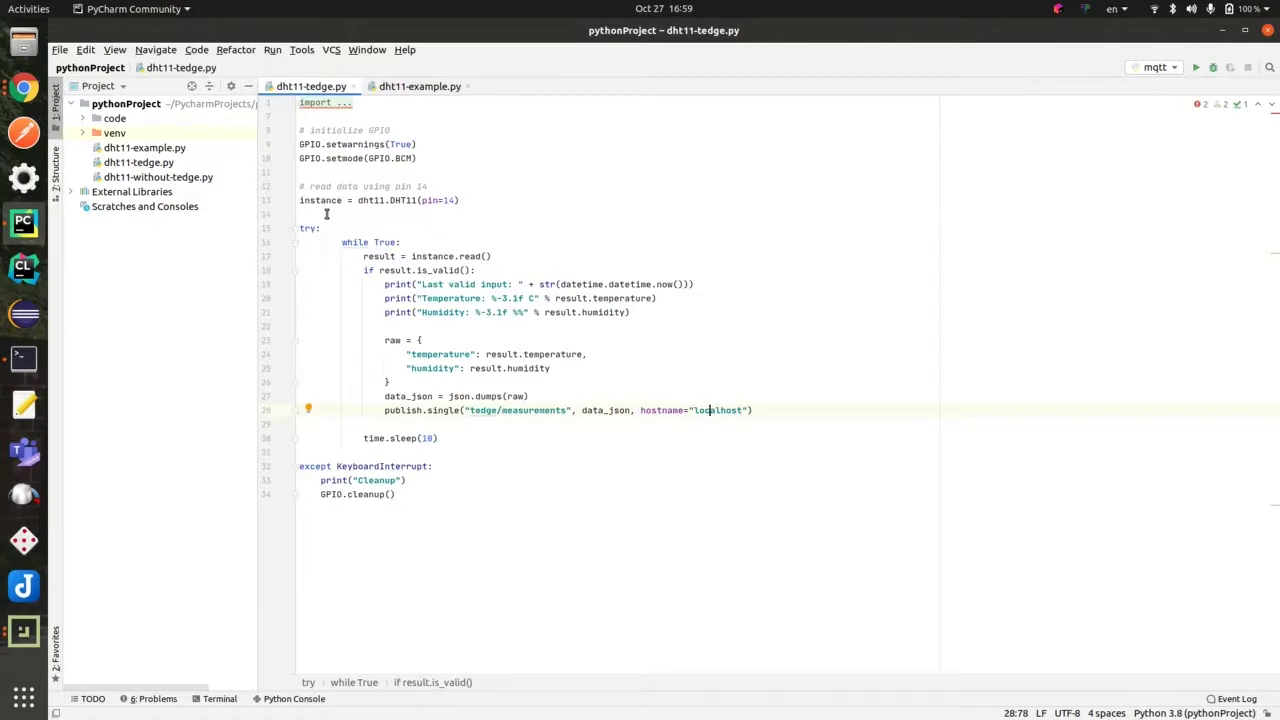
pyautogui.click(24, 90)
pyautogui.click(250, 29)
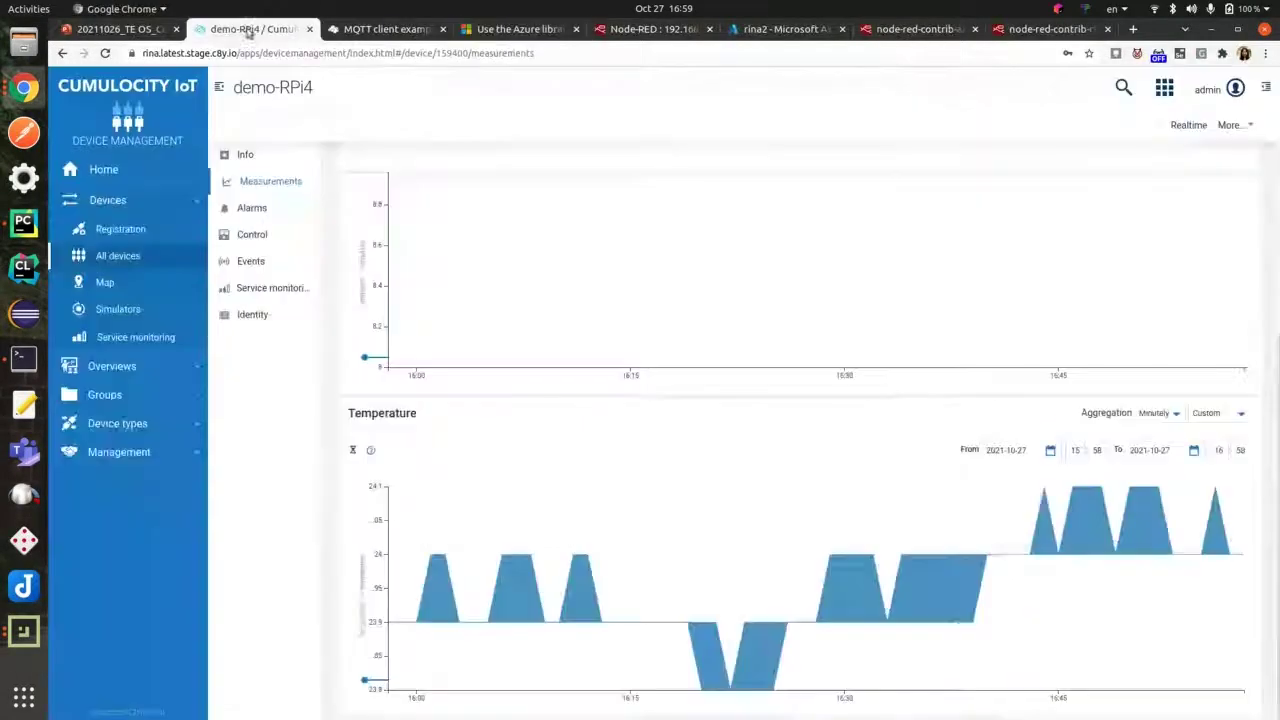
# Turn on Realtime and set both Temperature and Humidity charts to Last minute, then switch to Azure
pyautogui.click(1180, 128)
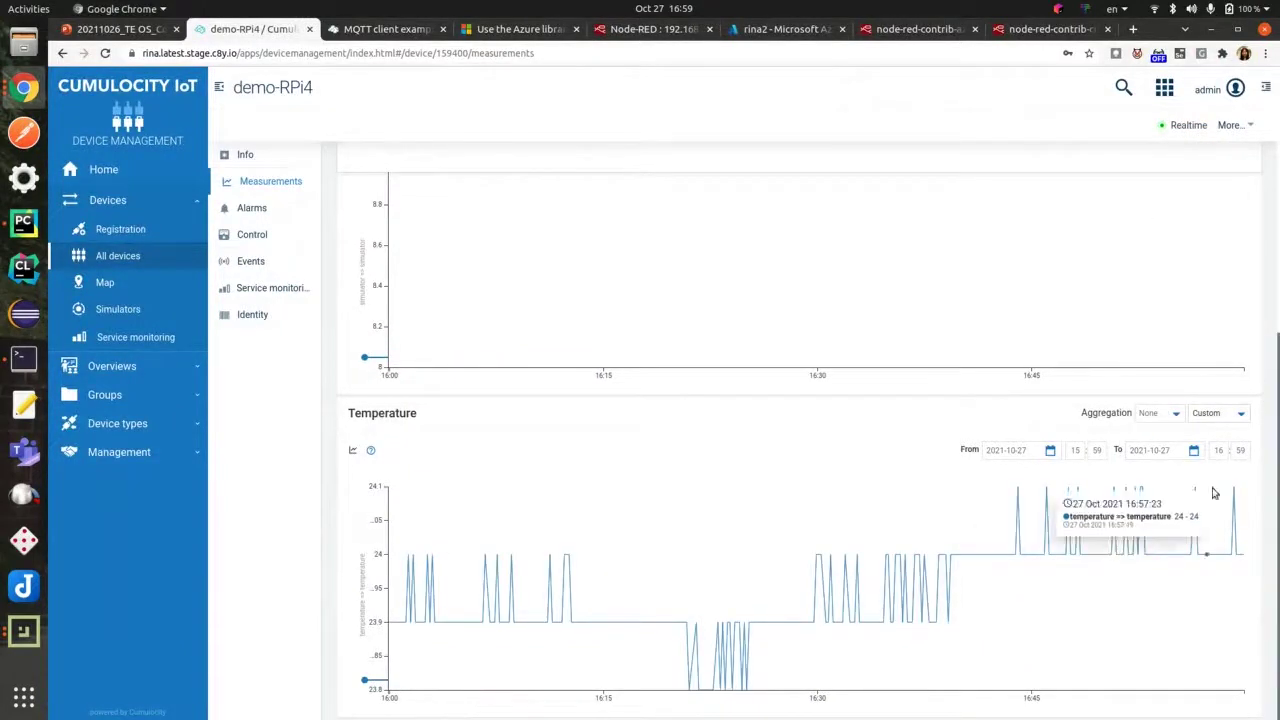
pyautogui.click(1215, 413)
pyautogui.click(1217, 431)
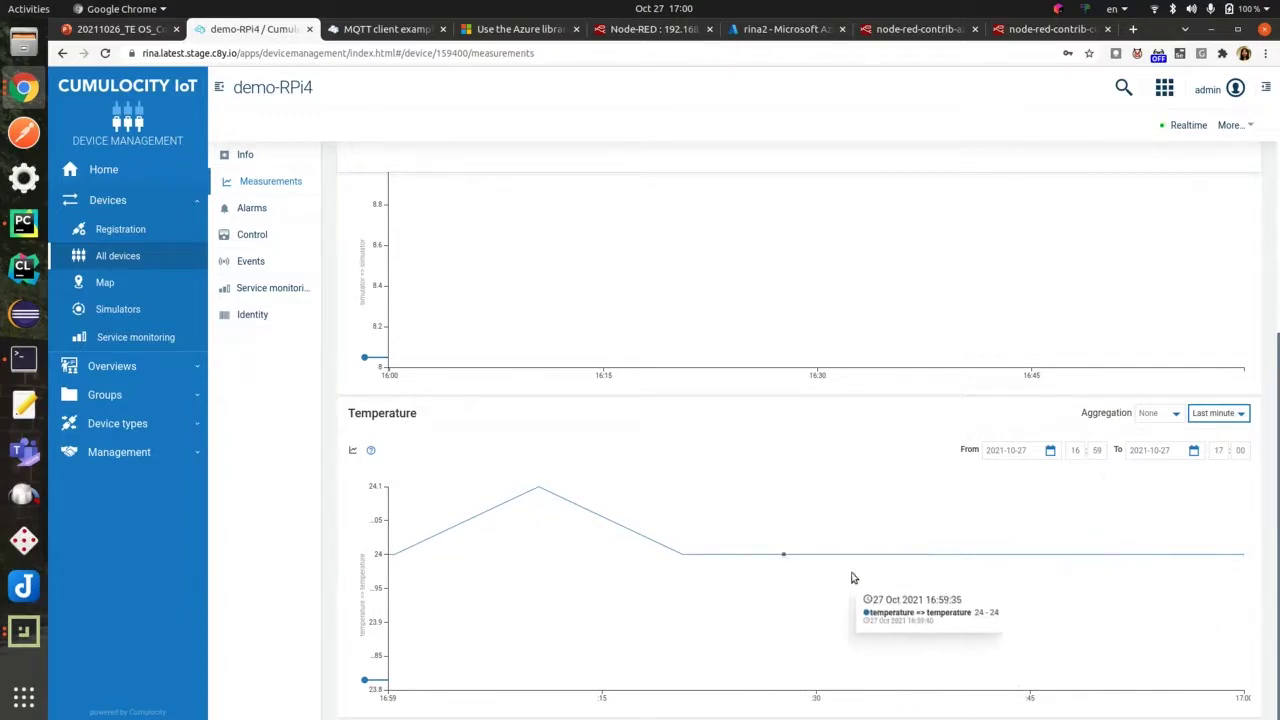
pyautogui.scroll(5, 1157, 563)
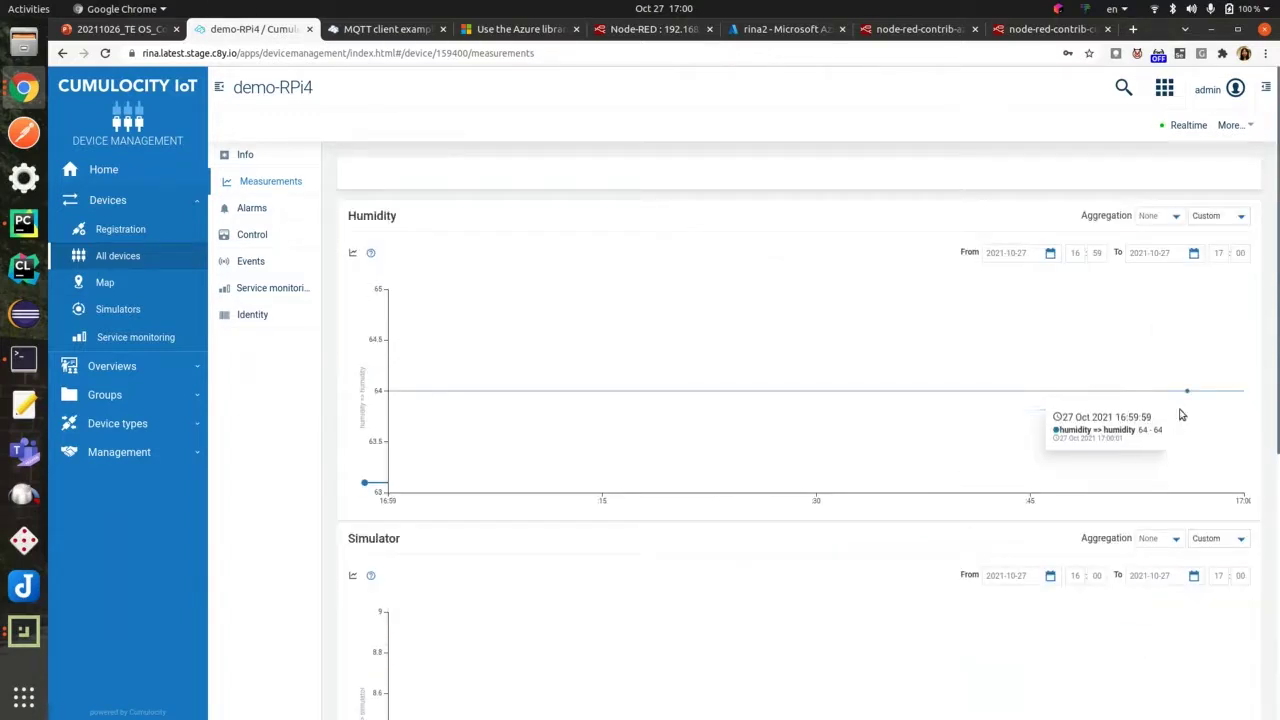
pyautogui.click(1212, 216)
pyautogui.click(1206, 237)
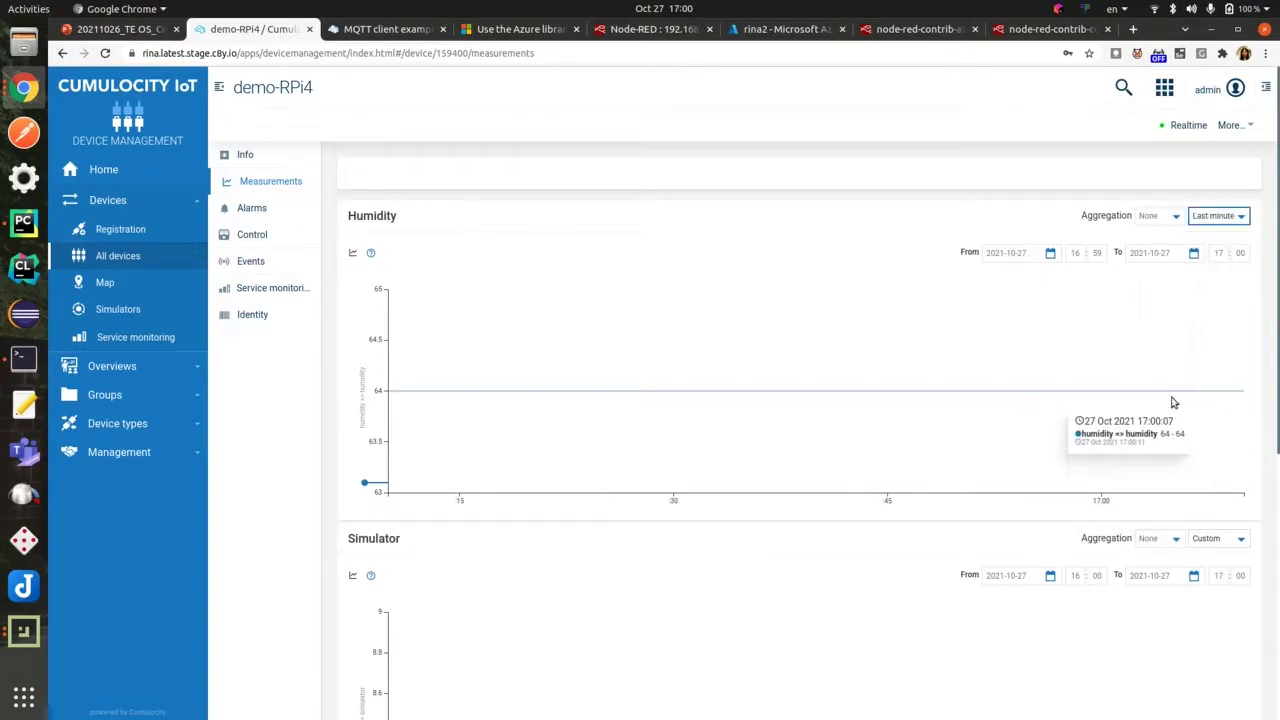
pyautogui.click(782, 29)
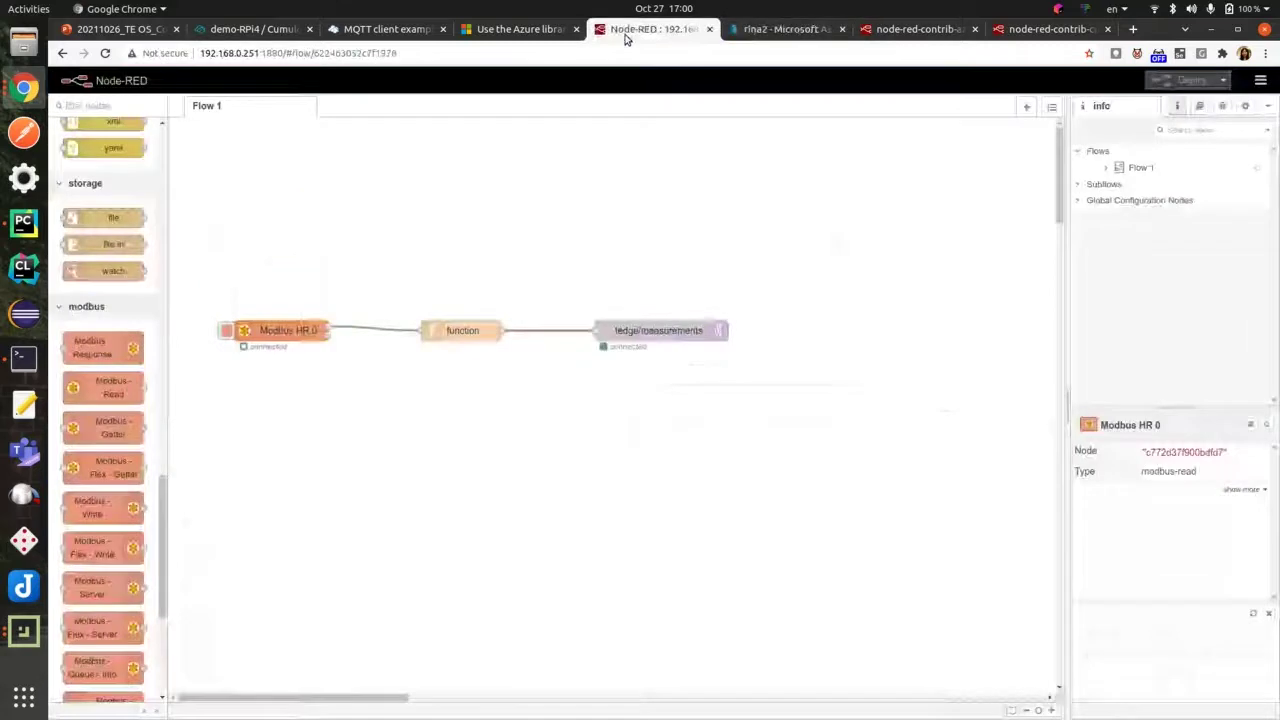
# Watch demo-RPi4's temperature and humidity events in the PowerShell monitor, then switch to Node-RED
pyautogui.click(630, 29)
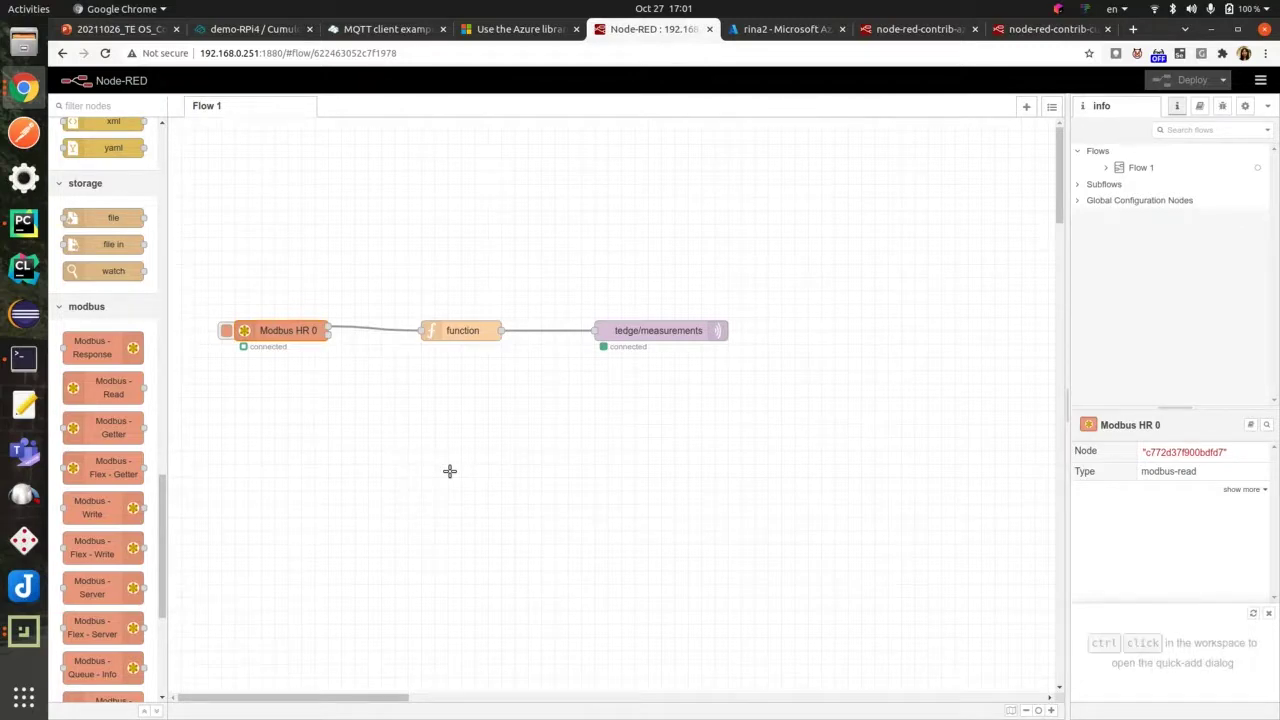
# Scroll the palette beside the Modbus HR 0 to tedge/measurements flow, then bring up the thin-edge.io deck
pyautogui.scroll(7, 100, 424)
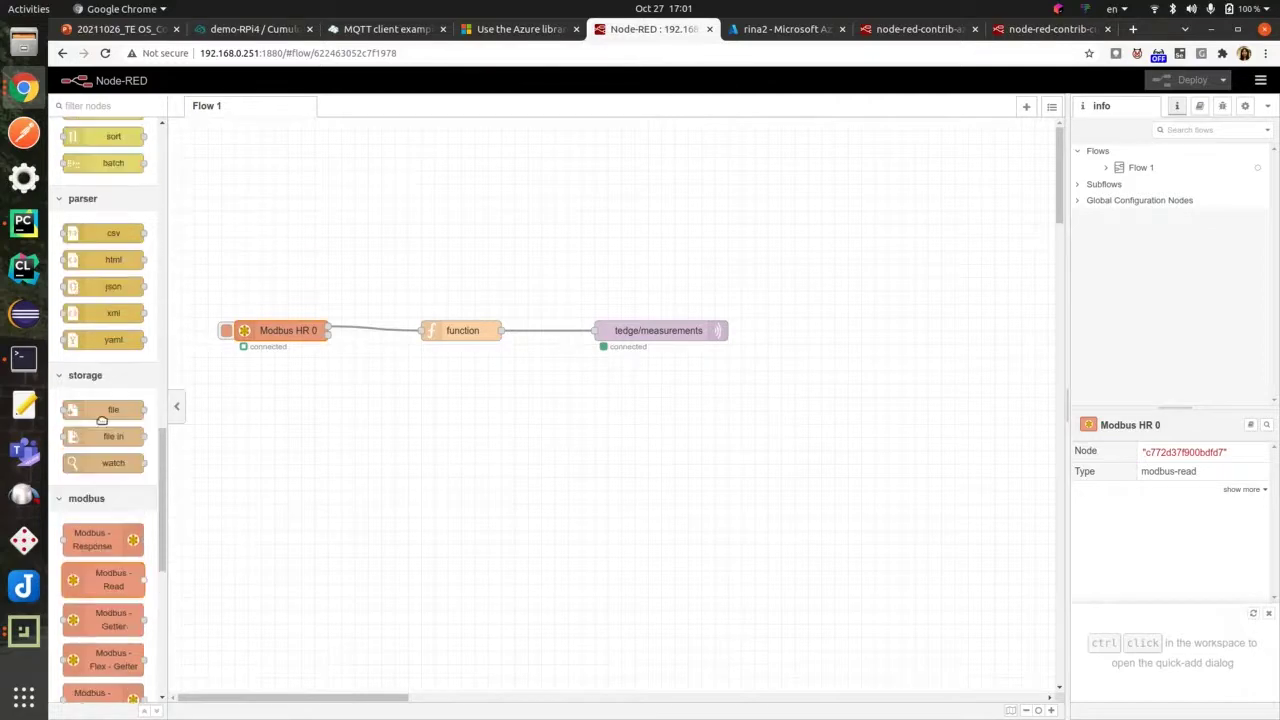
pyautogui.scroll(2, 102, 418)
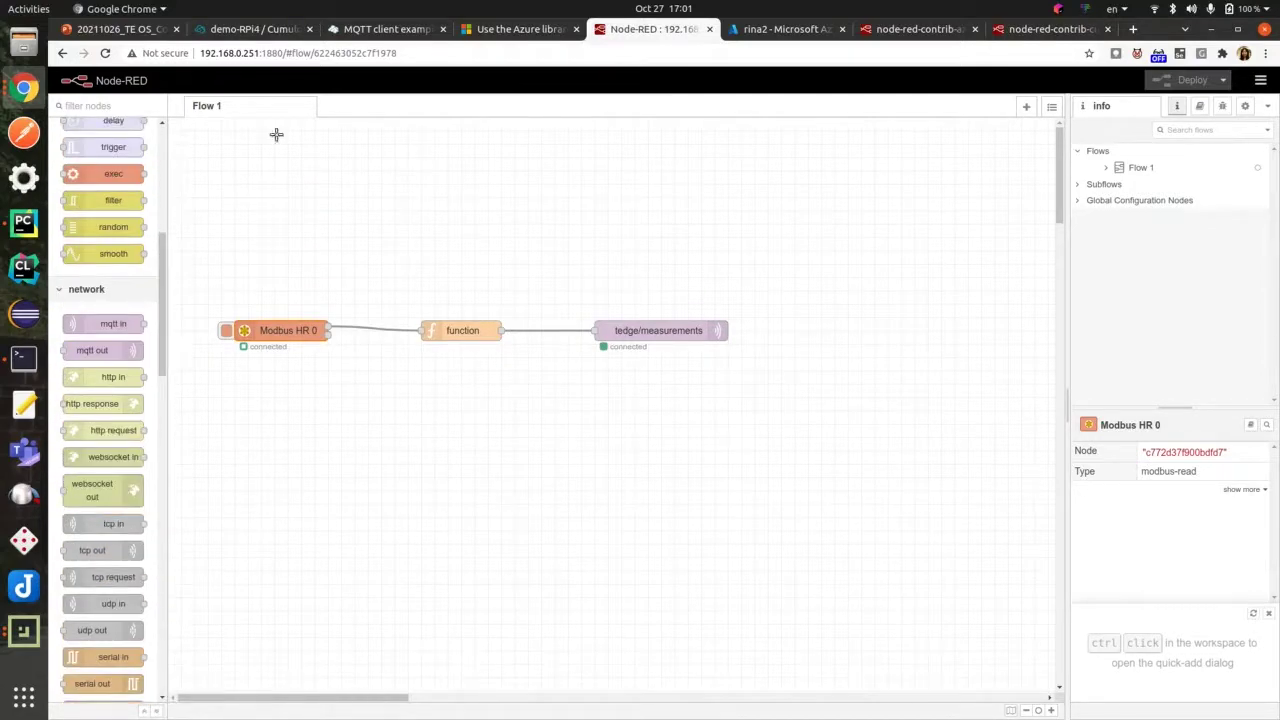
pyautogui.click(165, 32)
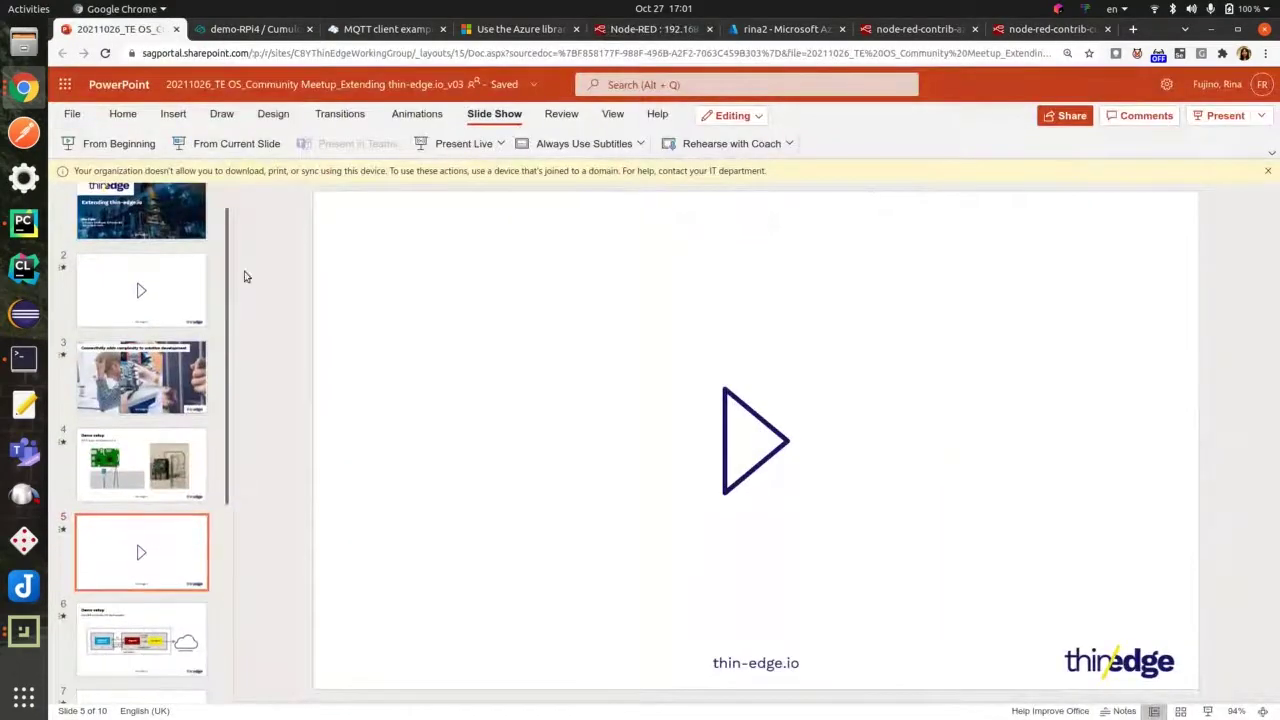
# Present the slideshow from slide 5 past the Demo setup slide, then exit the show
pyautogui.click(237, 143)
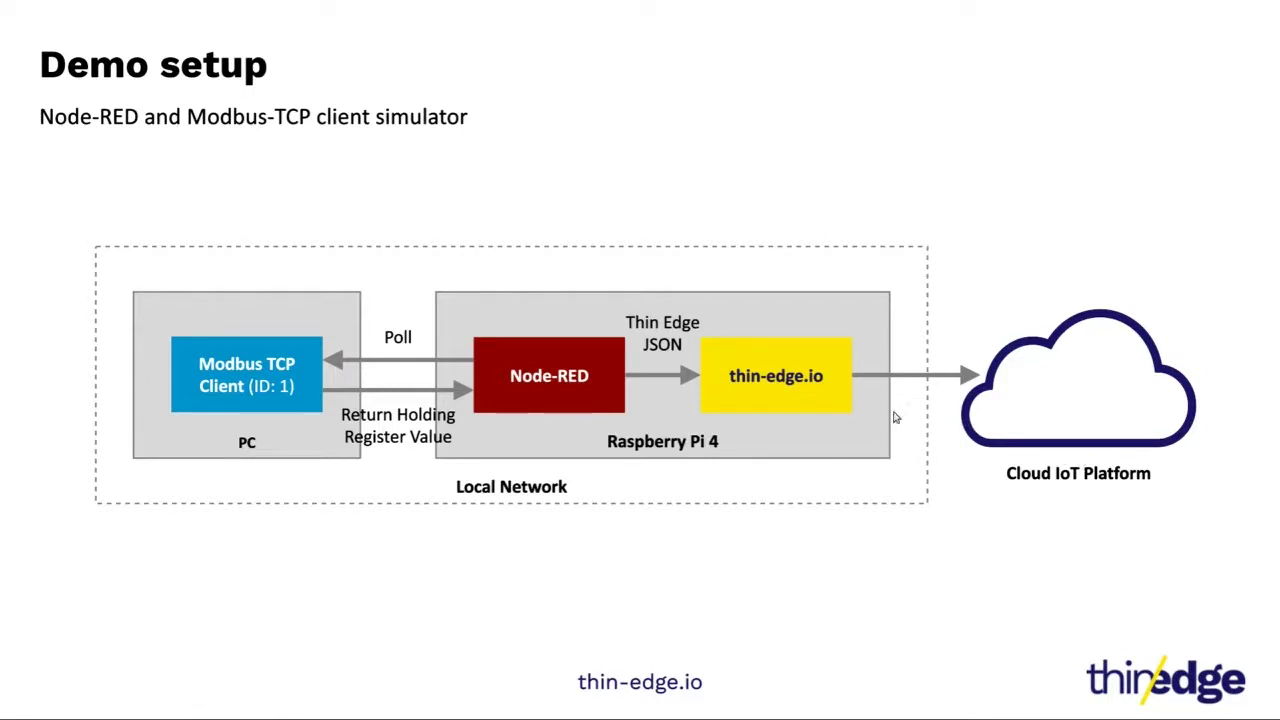
pyautogui.press('Right')
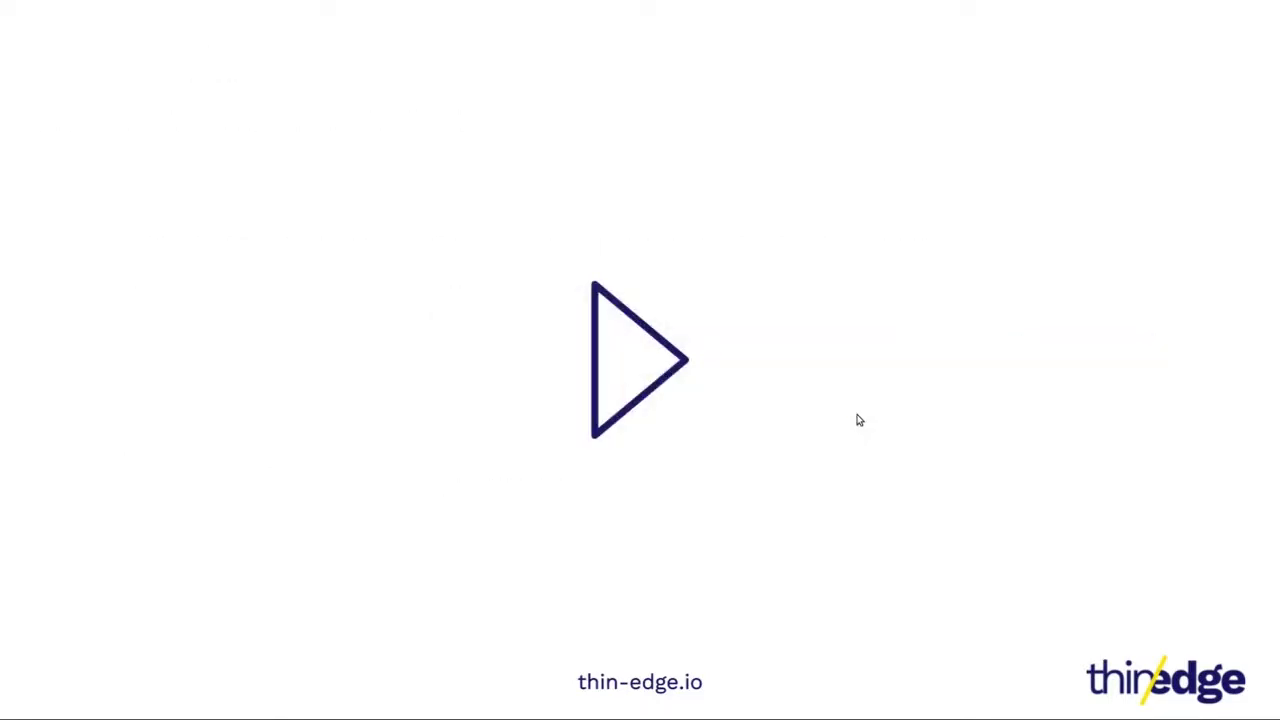
pyautogui.press('Escape')
# Centre ModbusPal's 1:unknown slave window showing holding register 1, then return to Node-RED's Flow 1
pyautogui.click(24, 630)
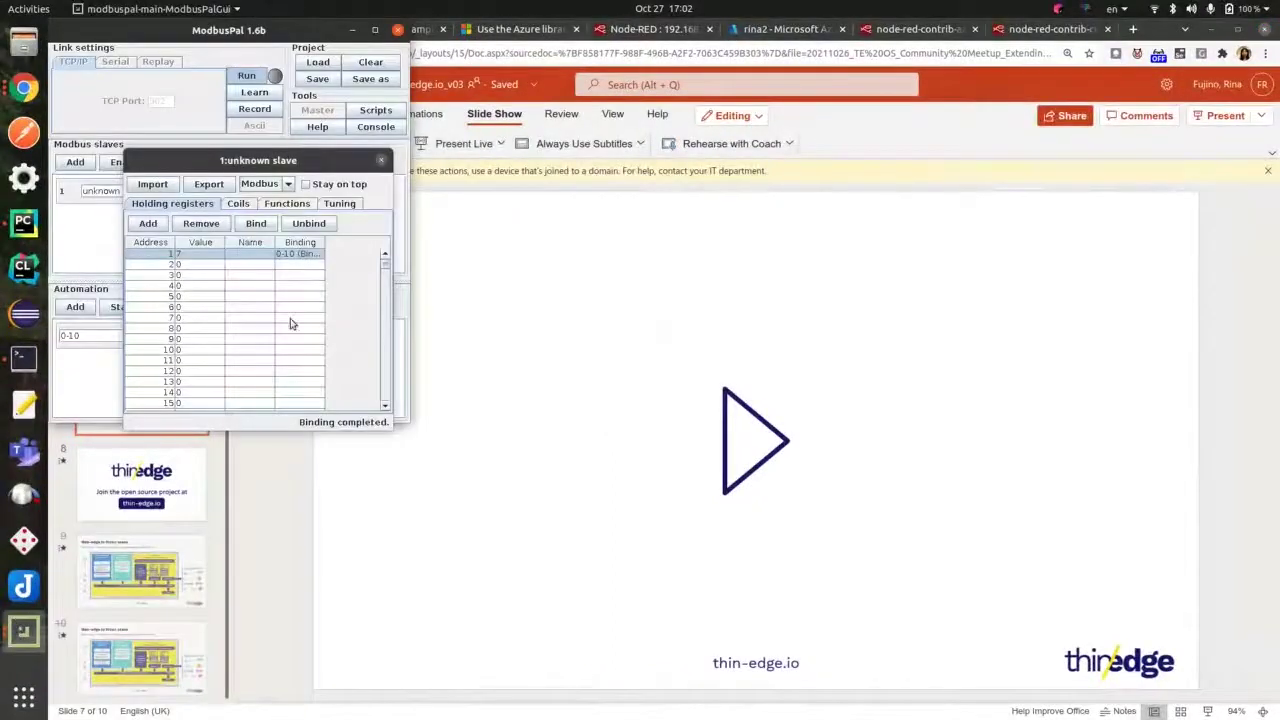
pyautogui.moveTo(325, 160); pyautogui.dragTo(511, 234)
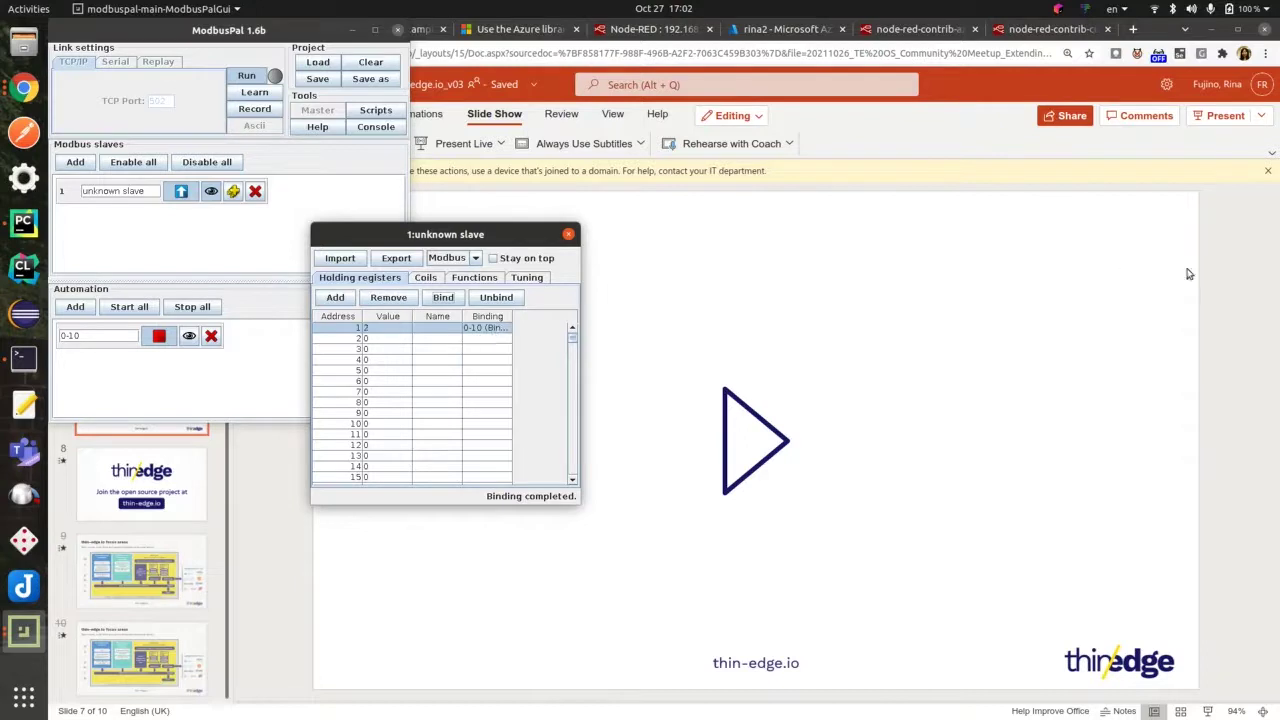
pyautogui.click(894, 337)
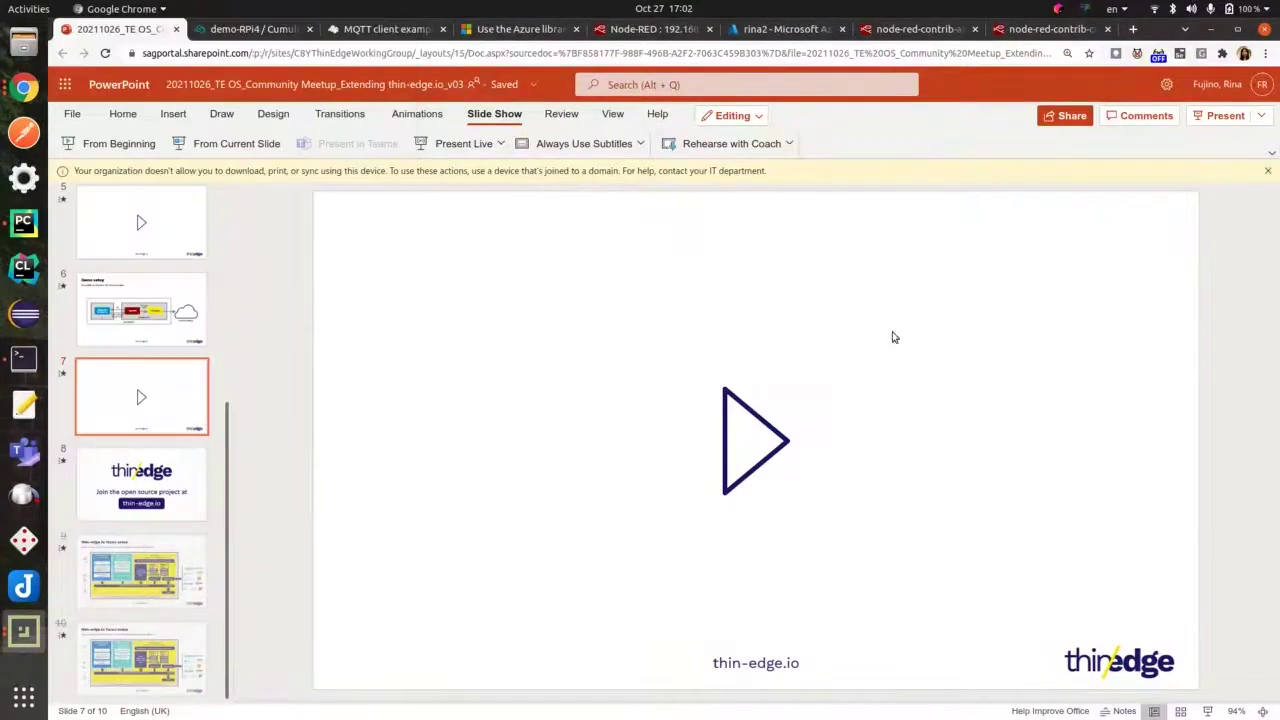
pyautogui.click(665, 40)
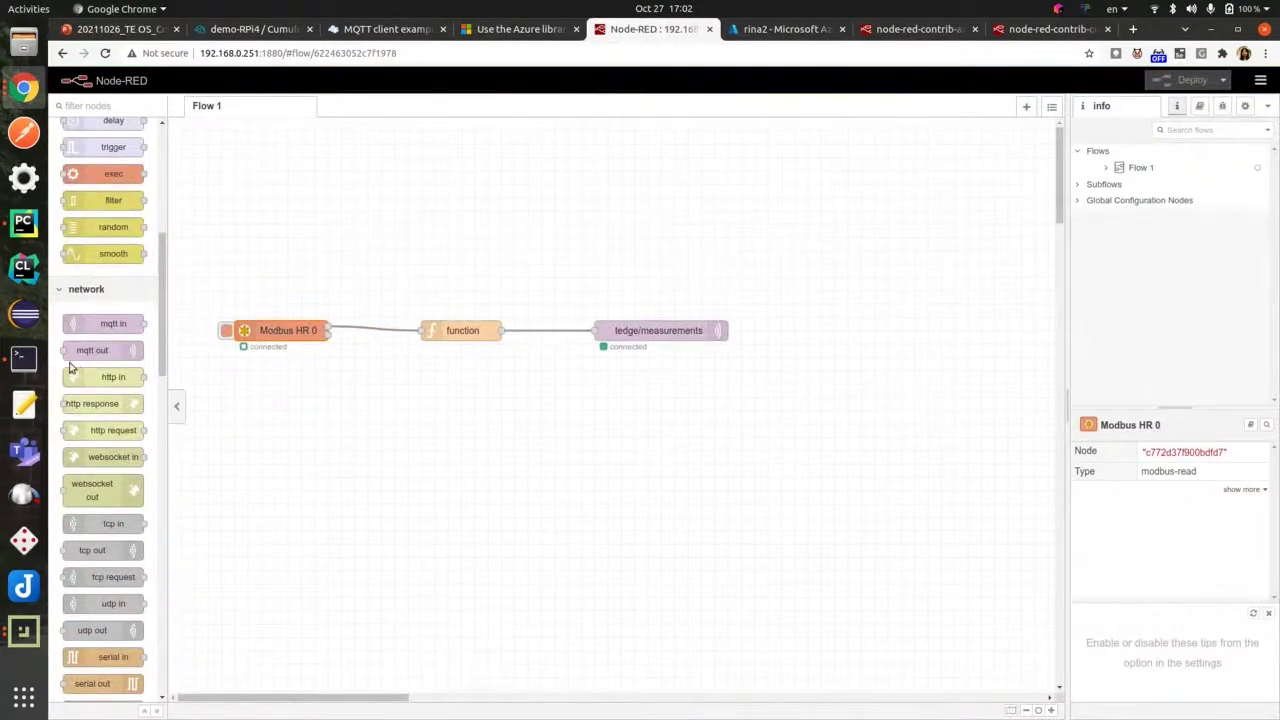
pyautogui.scroll(-5, 75, 365)
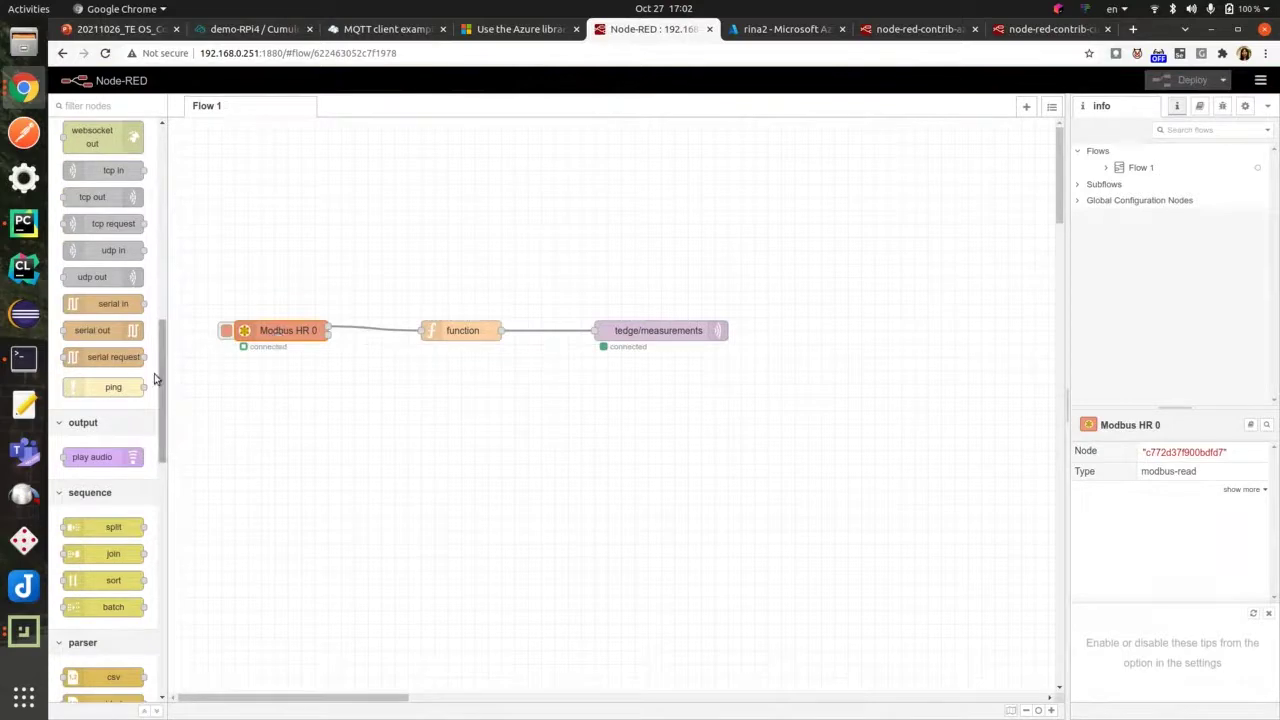
pyautogui.scroll(-6, 131, 403)
pyautogui.scroll(-2, 130, 400)
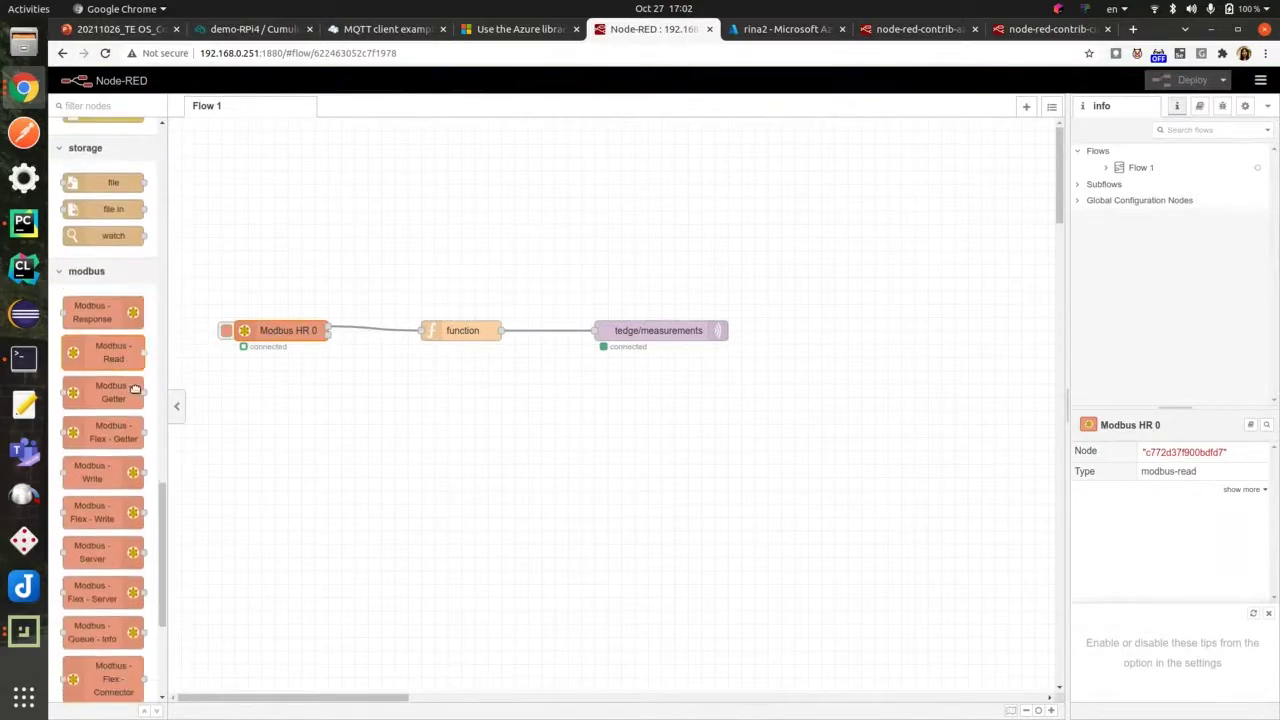
pyautogui.doubleClick(282, 333)
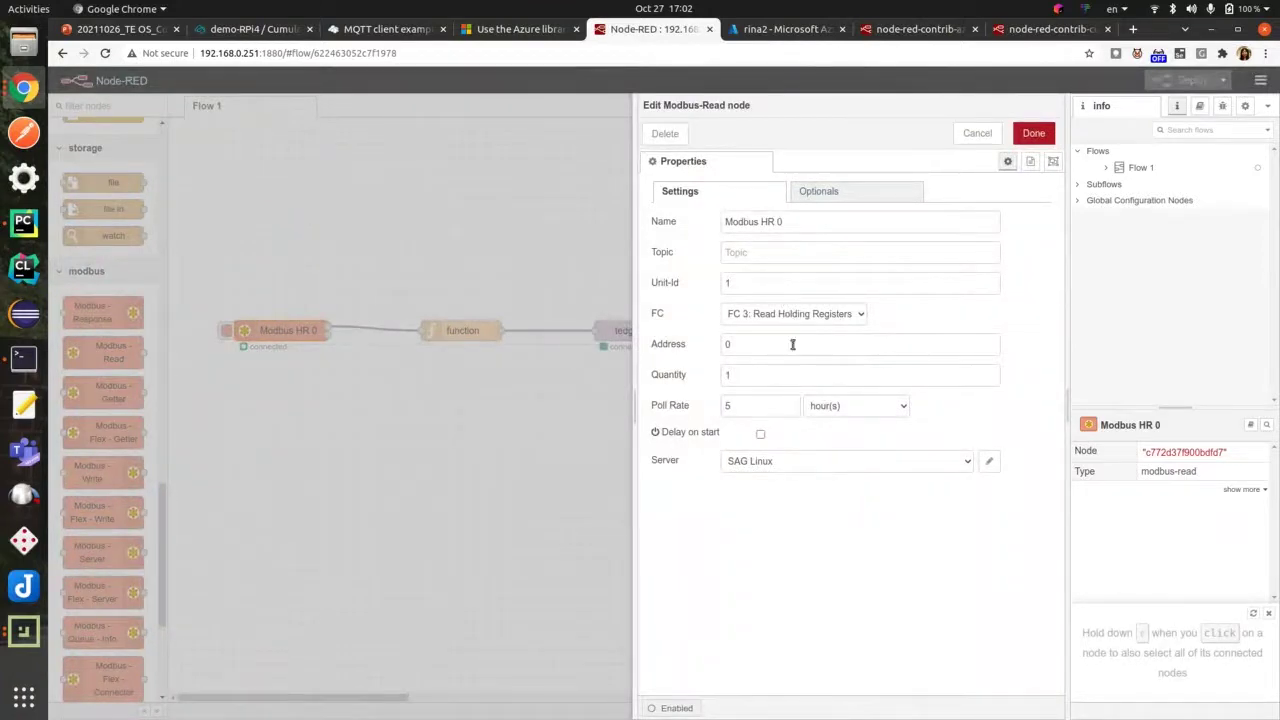
pyautogui.click(1033, 134)
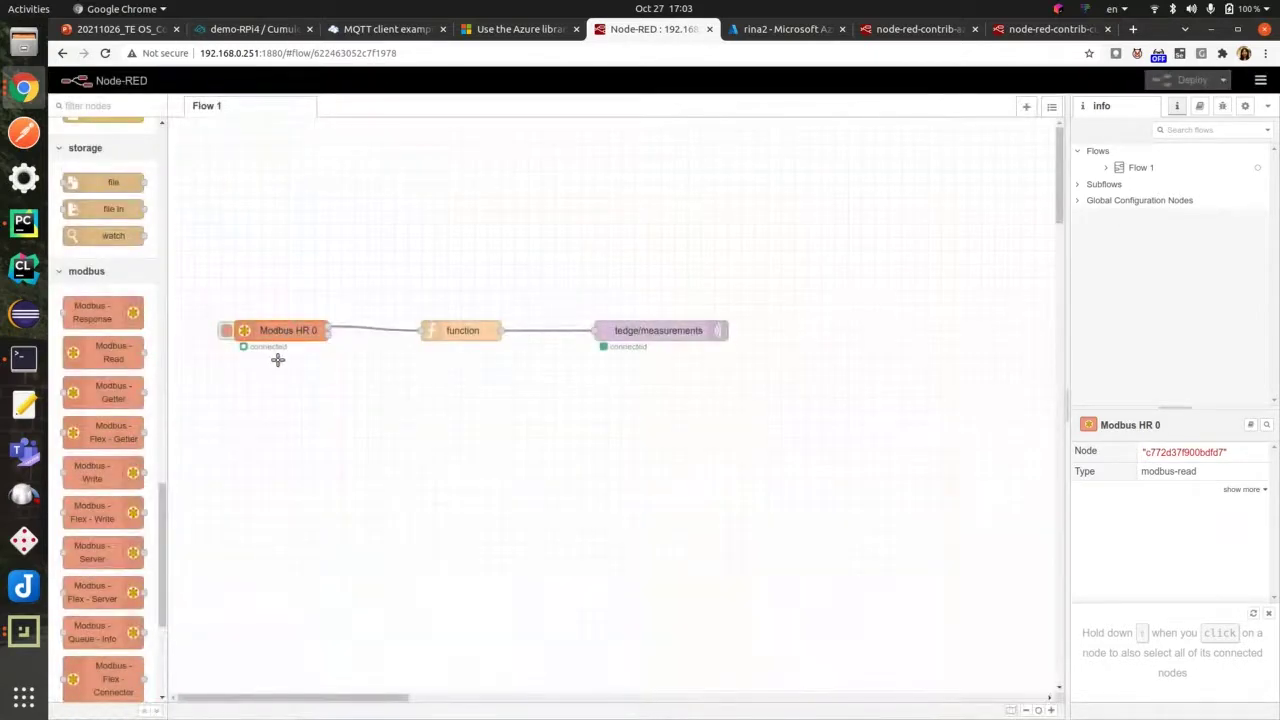
pyautogui.doubleClick(466, 333)
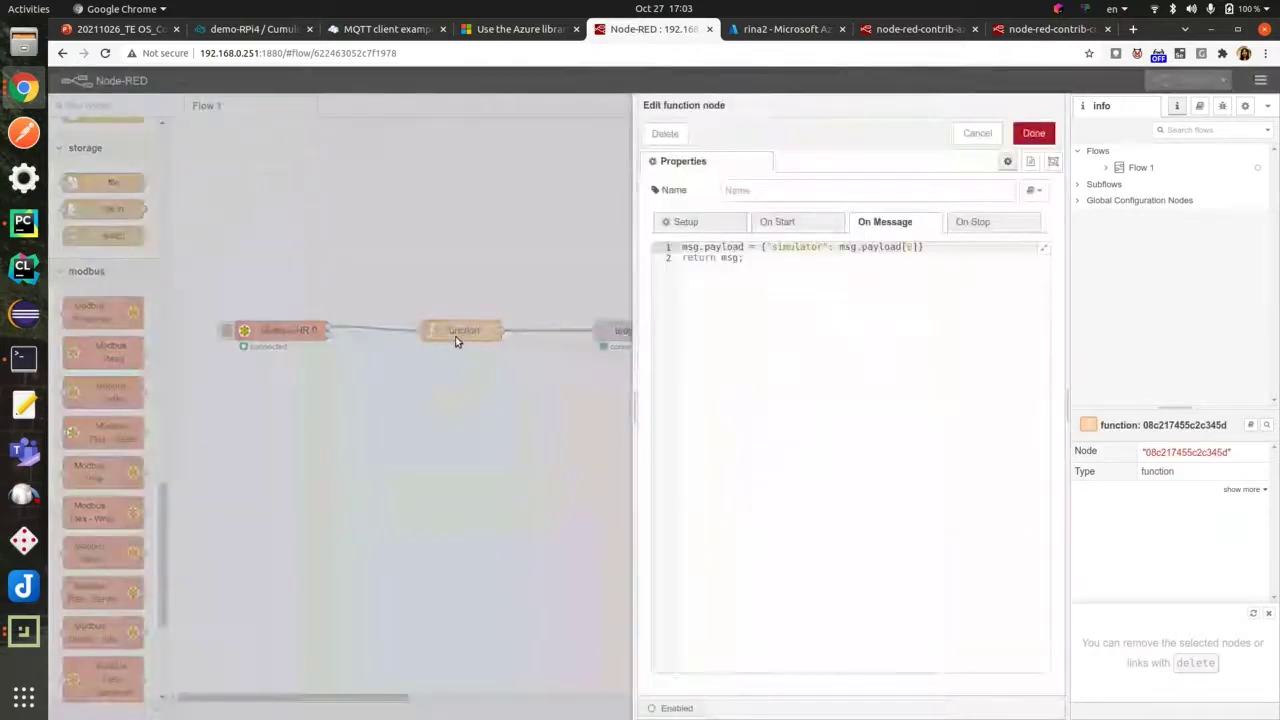
pyautogui.click(1034, 133)
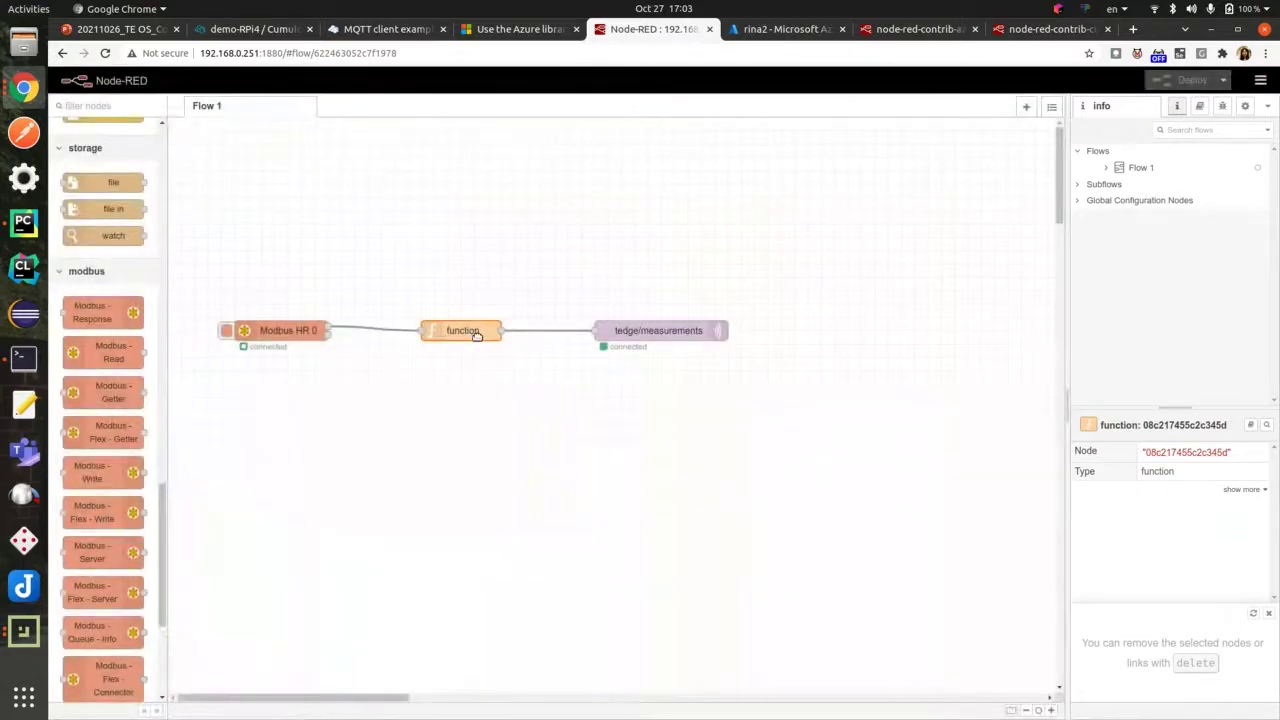
pyautogui.doubleClick(674, 332)
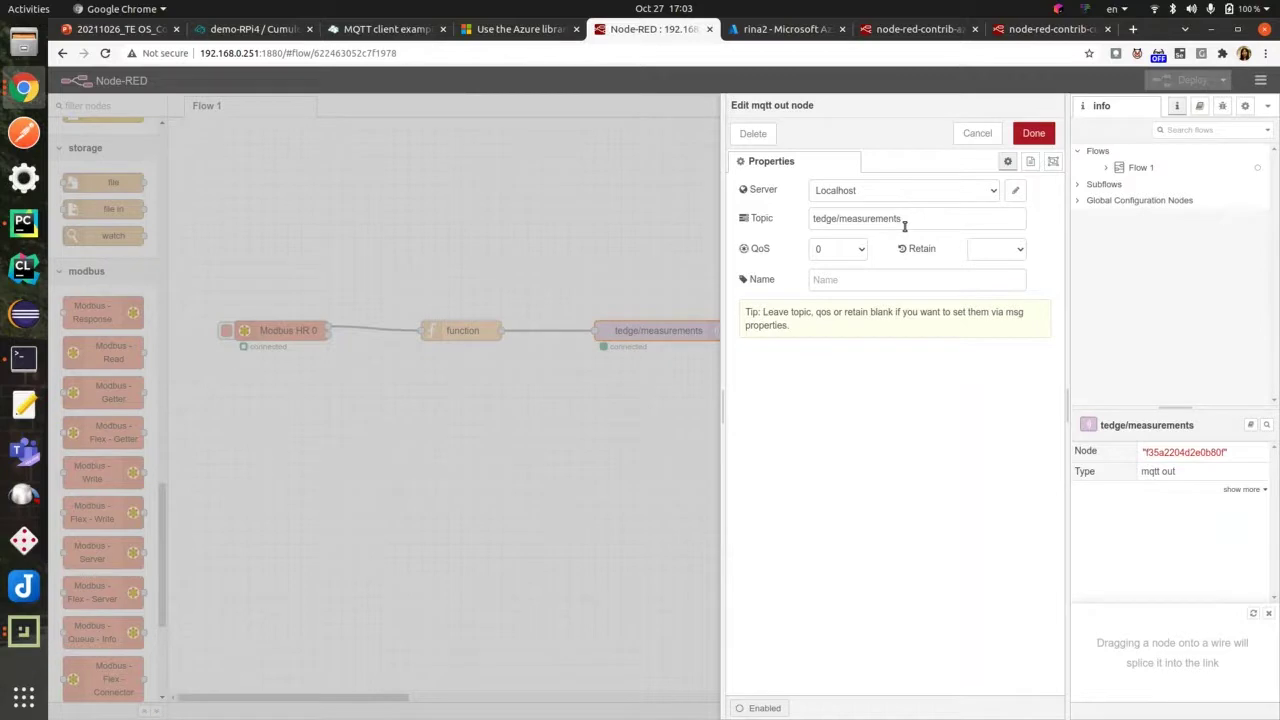
pyautogui.click(1033, 137)
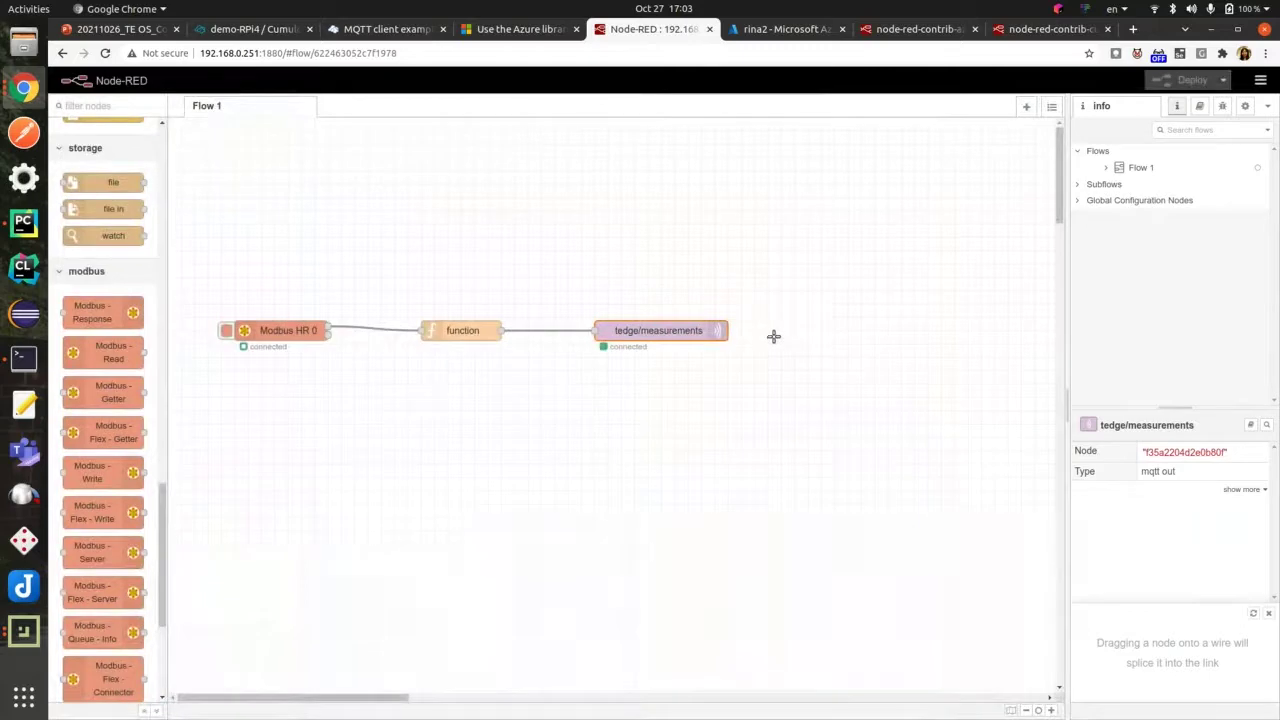
# Browse the node-red-contrib-azure-iot-hub package page, then the node-red-contrib-cumulocity page
pyautogui.click(921, 31)
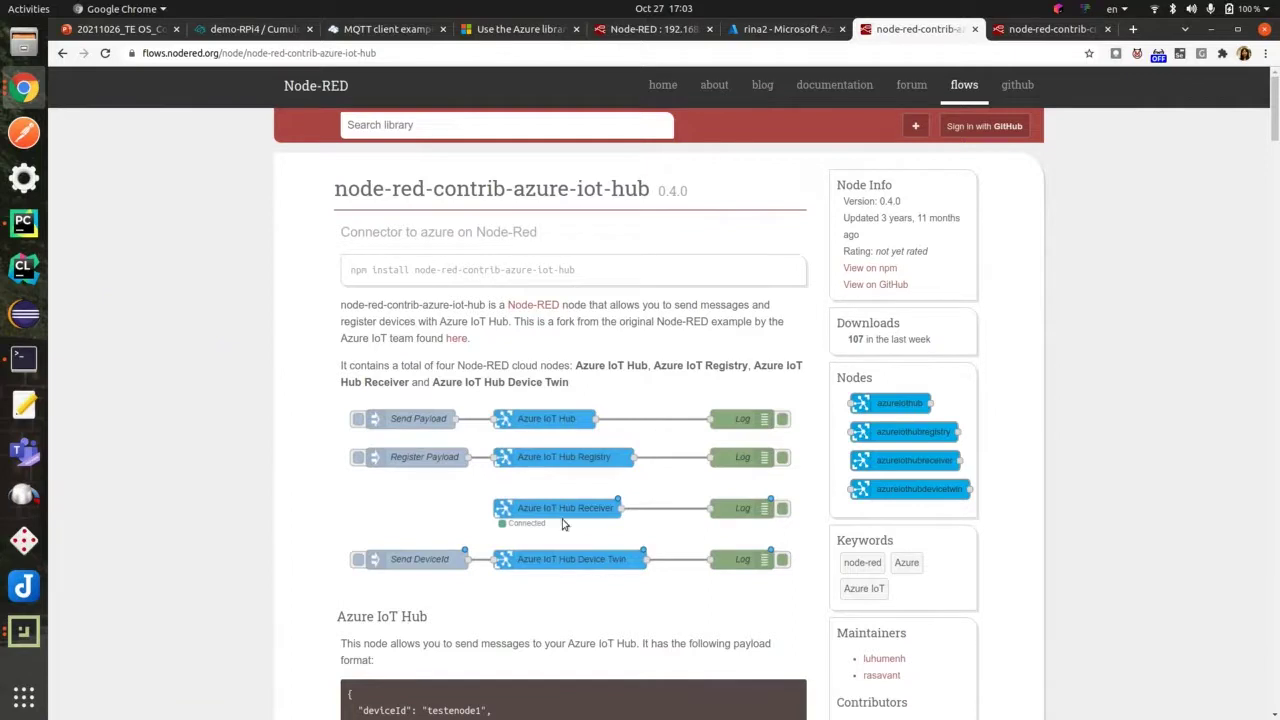
pyautogui.click(1071, 34)
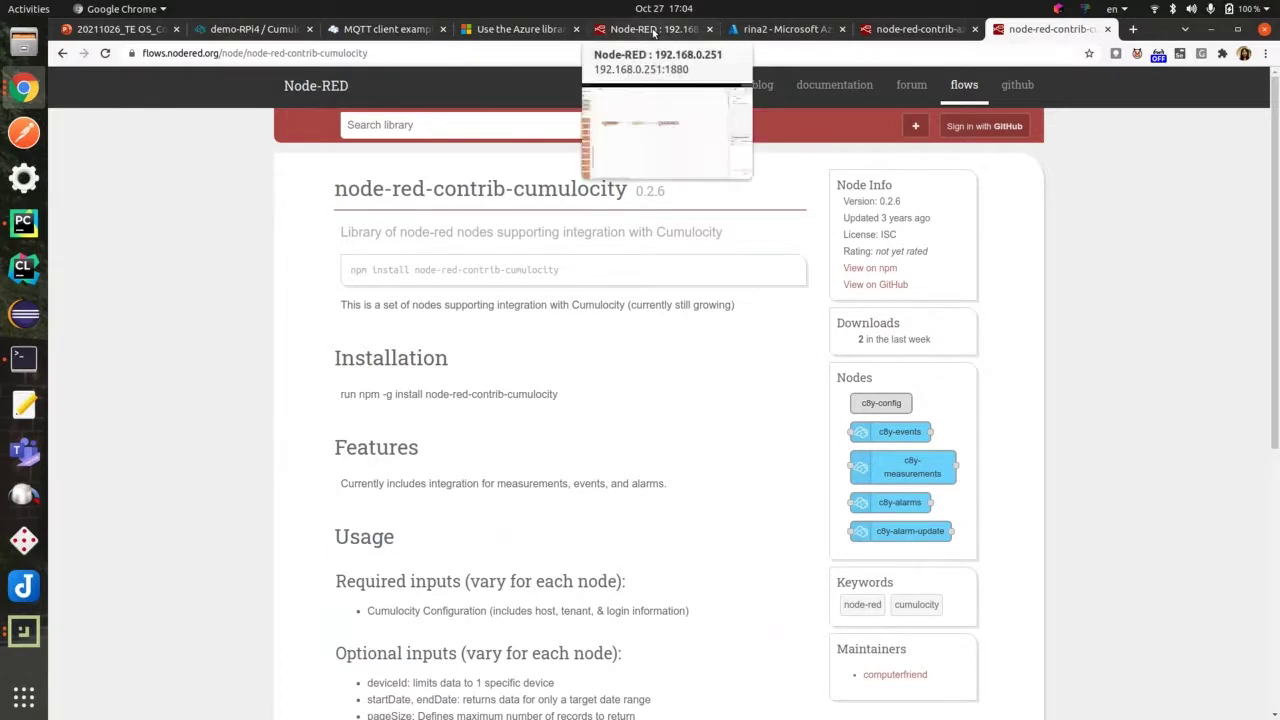
# Change Modbus HR 0's poll rate unit to seconds for a 5-second poll, deploy, and open Cumulocity measurements
pyautogui.click(653, 31)
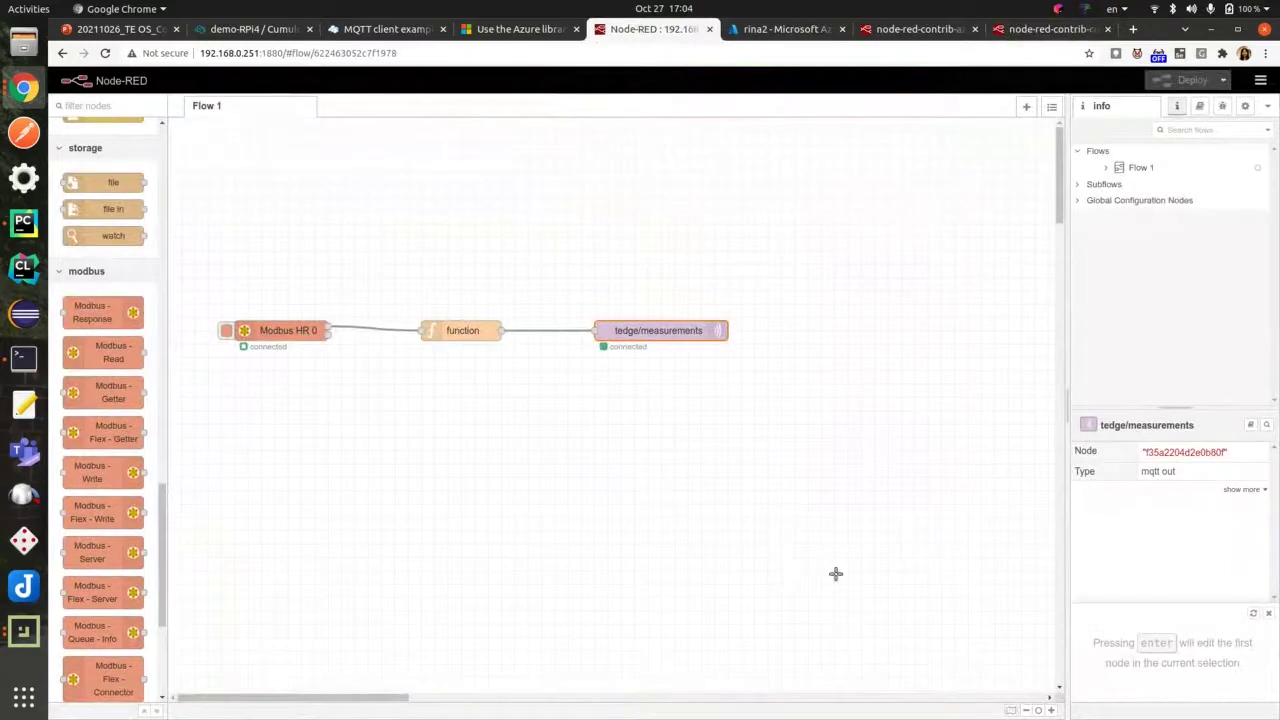
pyautogui.doubleClick(288, 328)
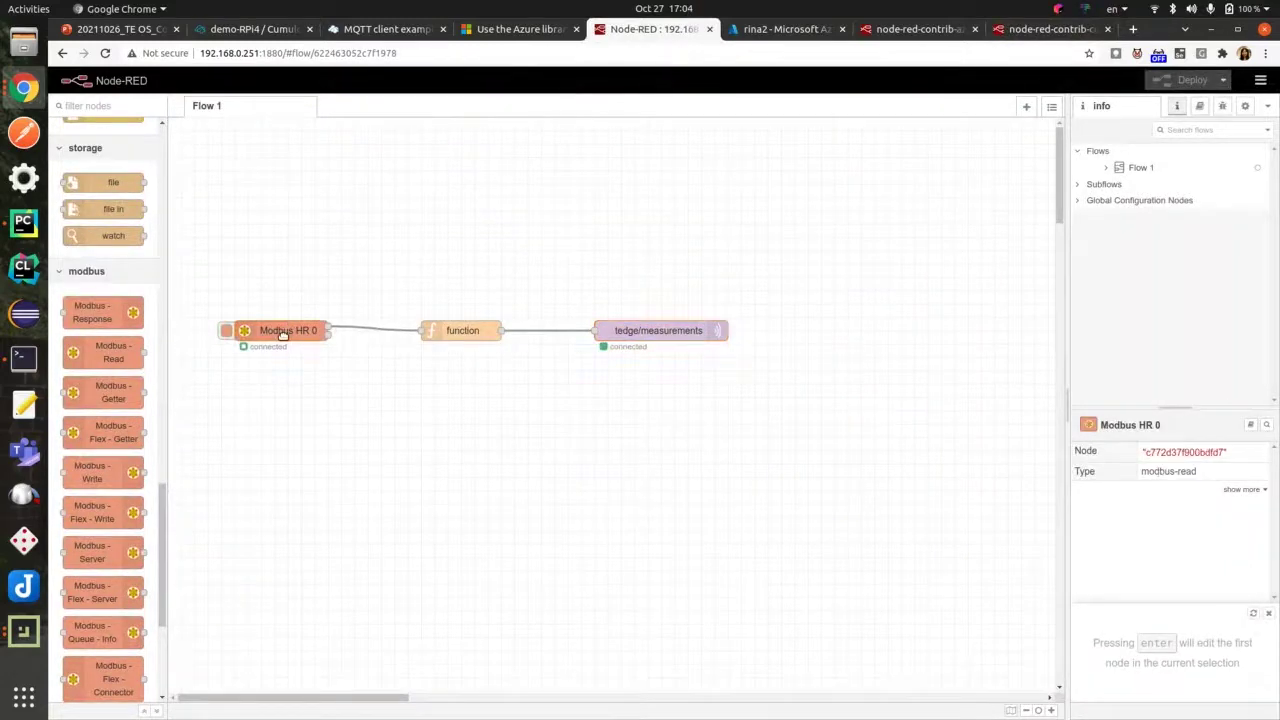
pyautogui.click(776, 405)
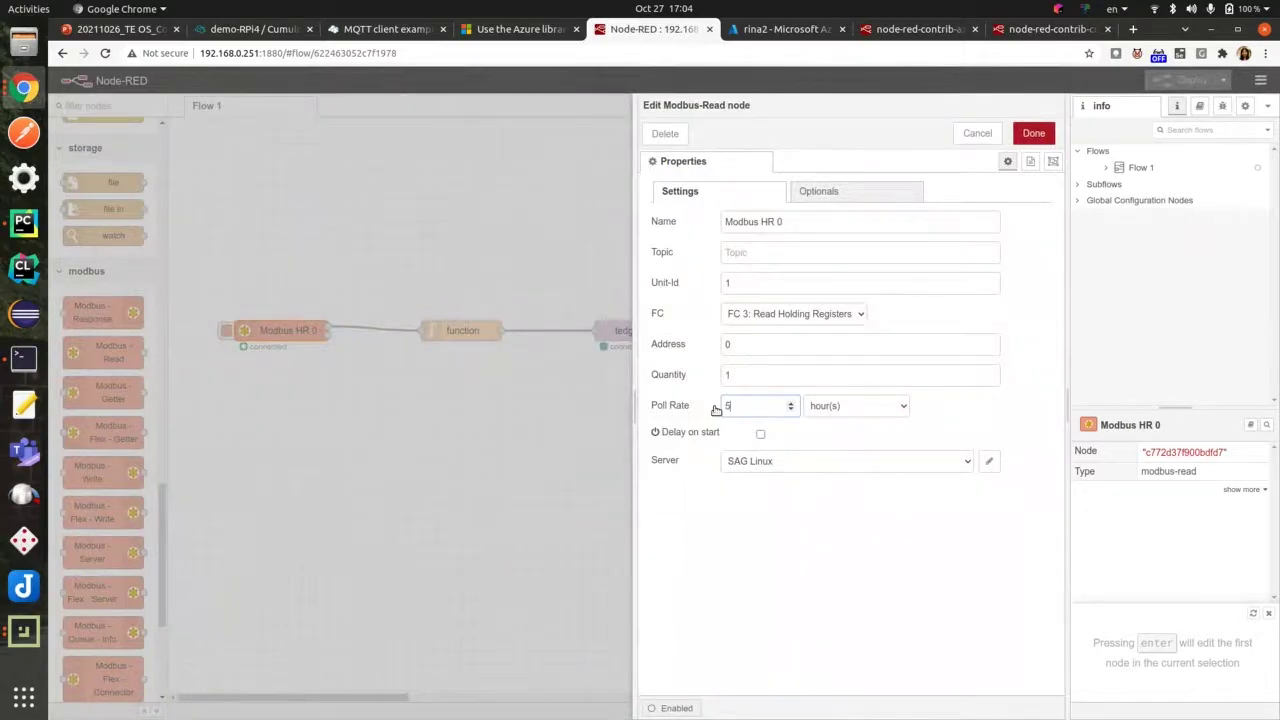
pyautogui.click(890, 403)
pyautogui.click(874, 437)
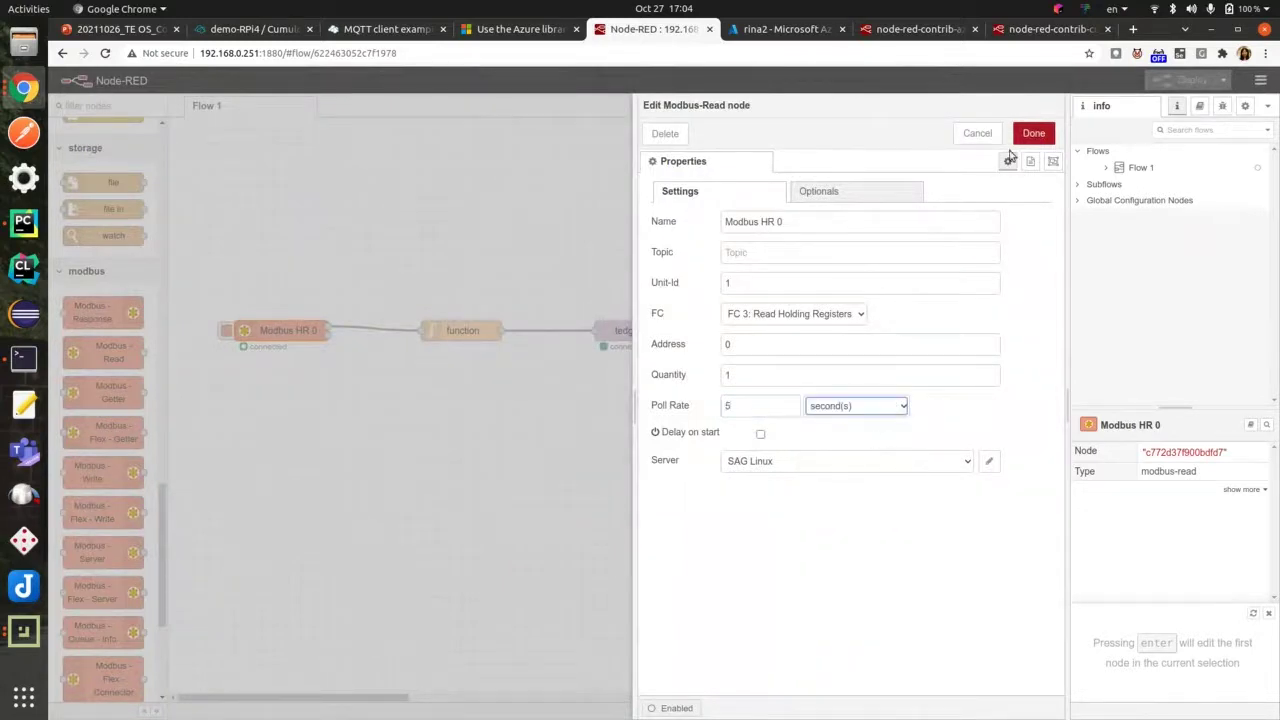
pyautogui.click(1033, 133)
pyautogui.click(1183, 84)
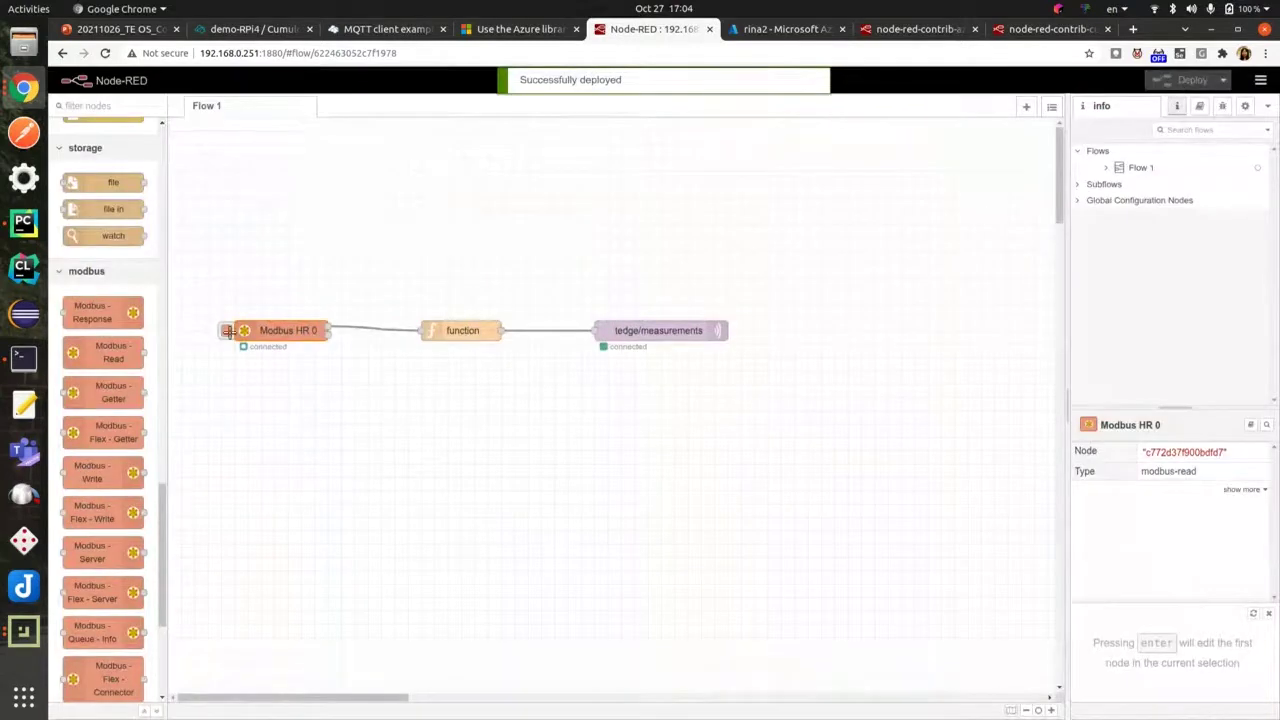
pyautogui.click(272, 30)
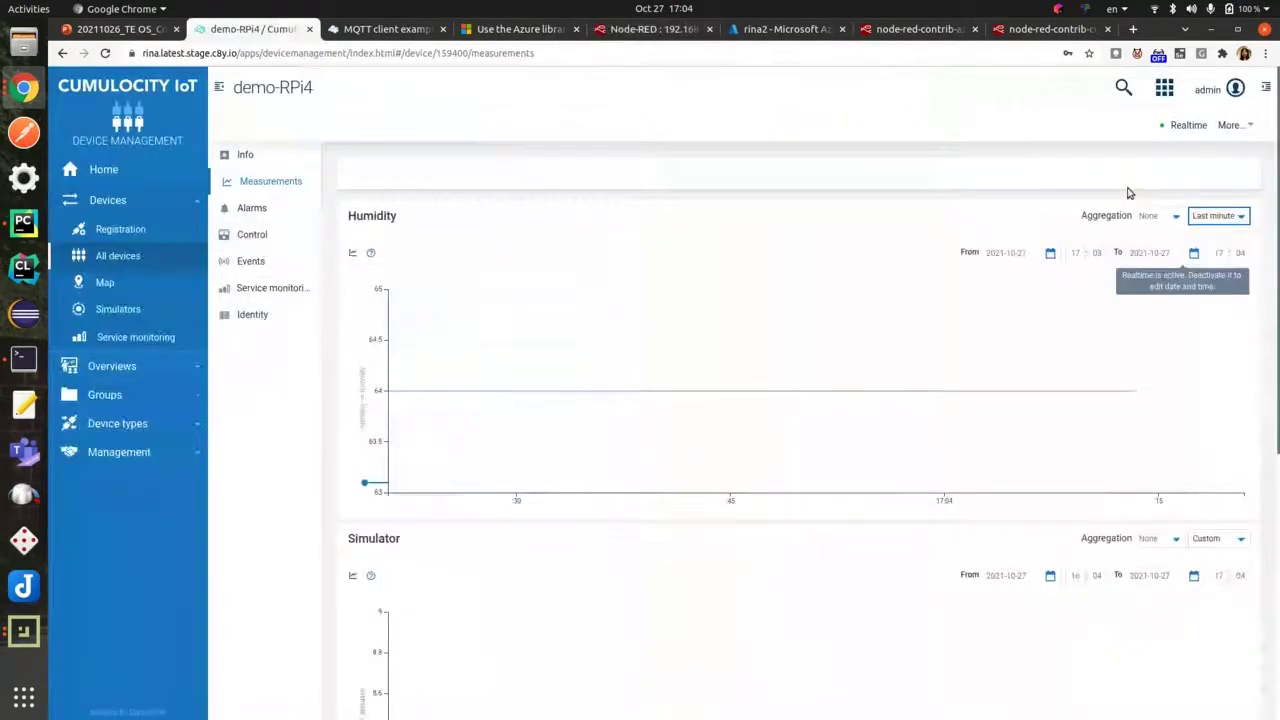
# Limit the Simulator chart to Last minute, then check the Azure IoT Hub's incoming events
pyautogui.scroll(-5, 1017, 457)
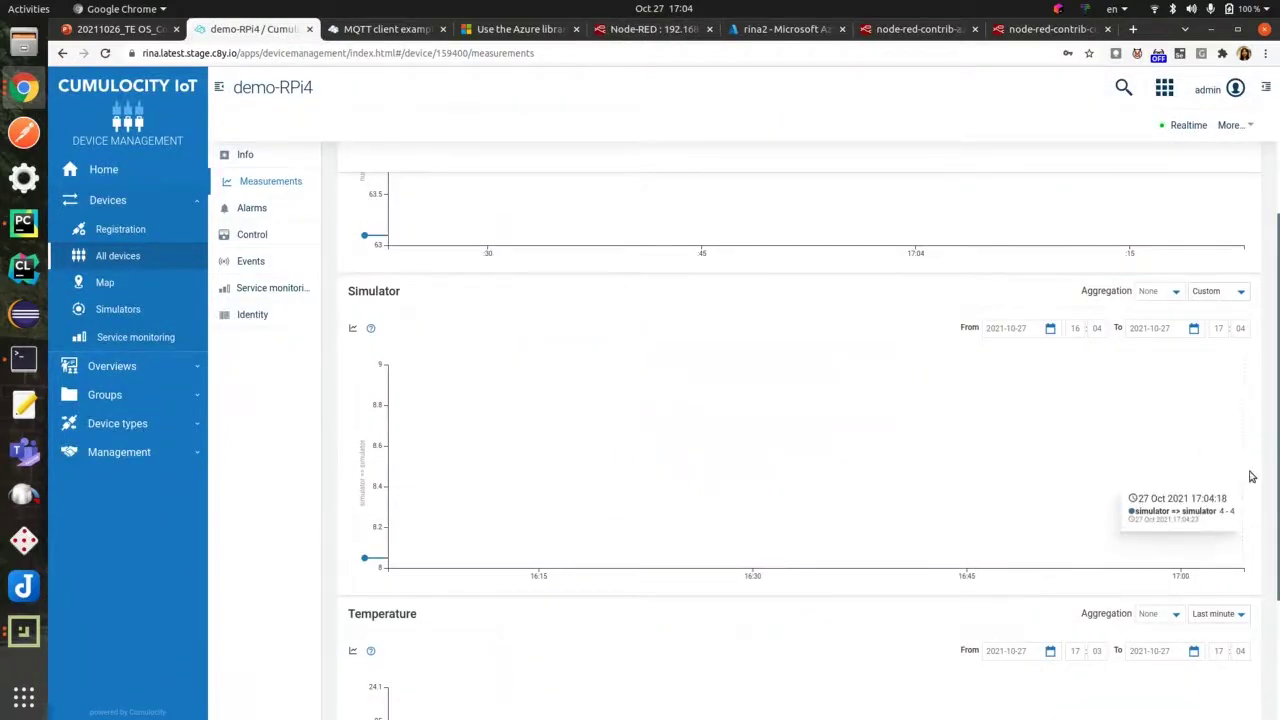
pyautogui.click(1218, 291)
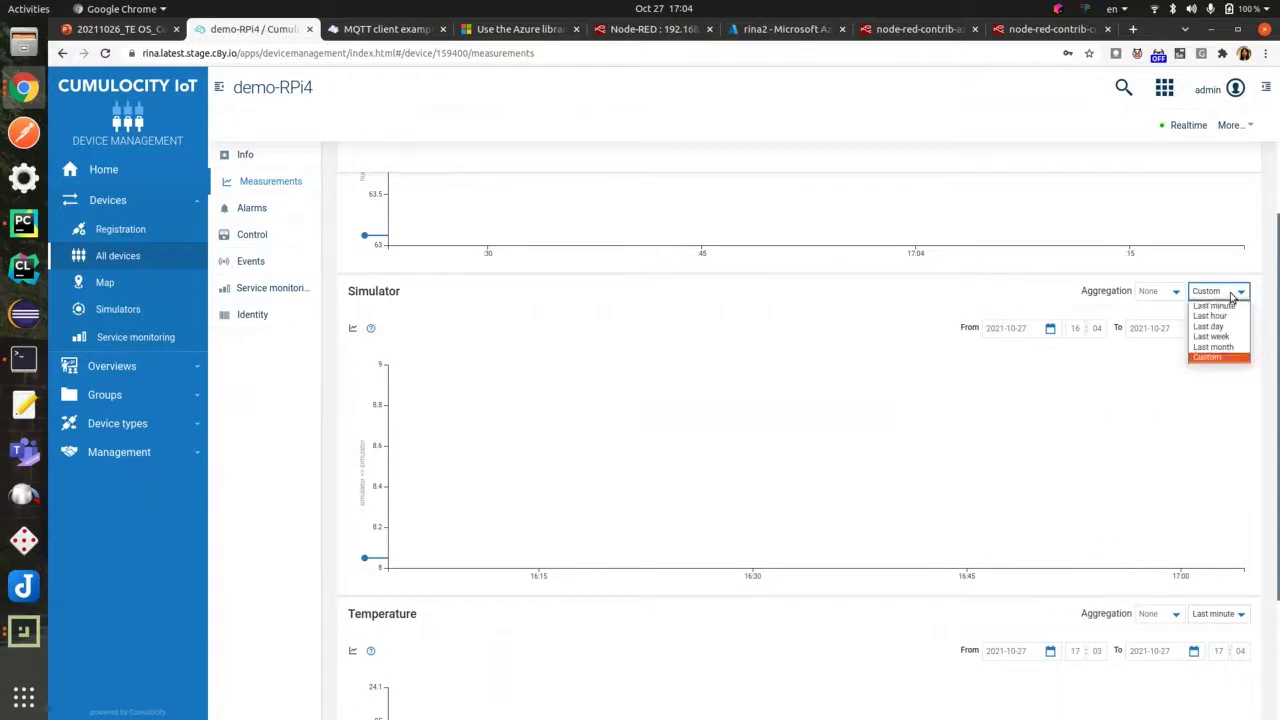
pyautogui.click(1222, 308)
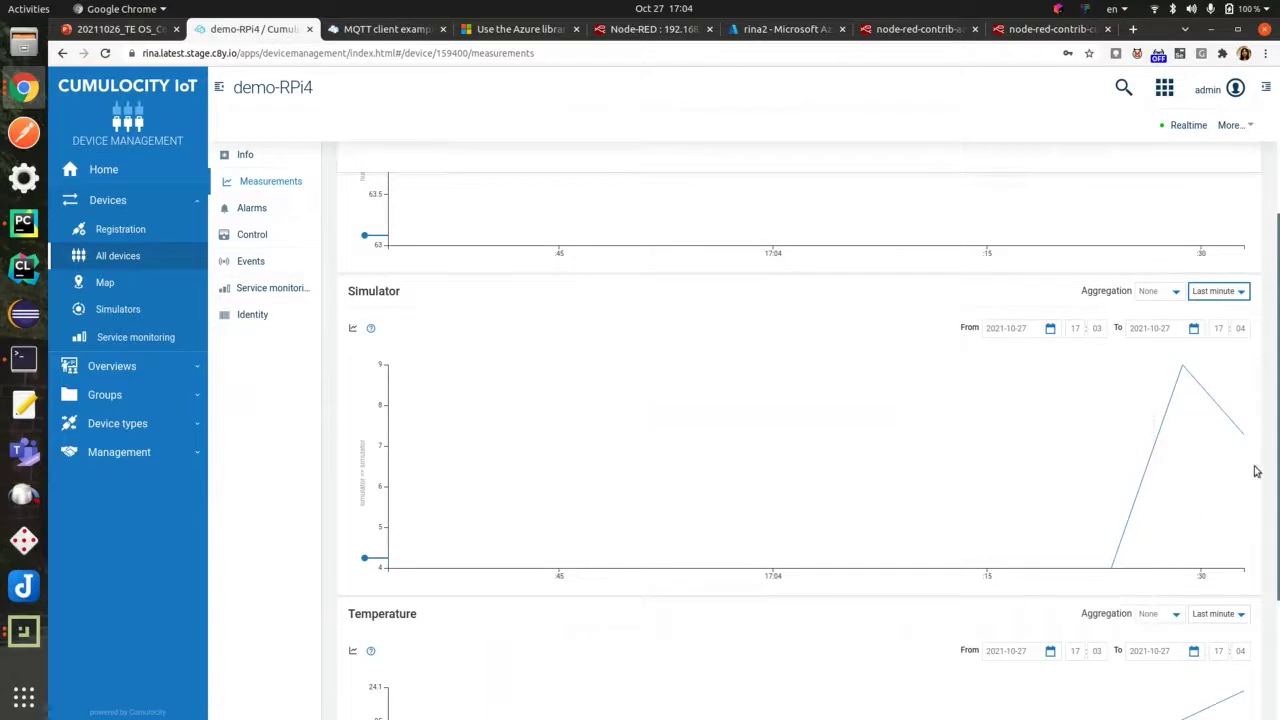
pyautogui.click(775, 30)
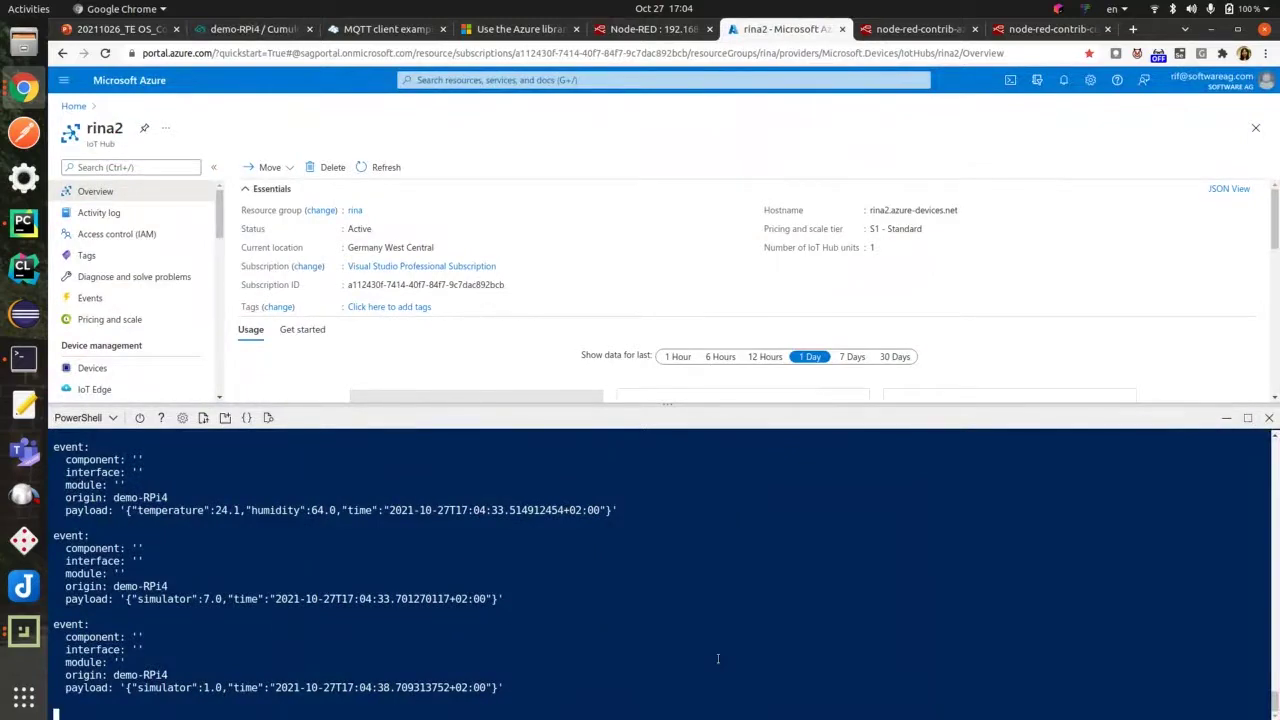
# Review the IoT Hub event log, then present thin-edge.io deck slide 8 full screen
pyautogui.click(655, 29)
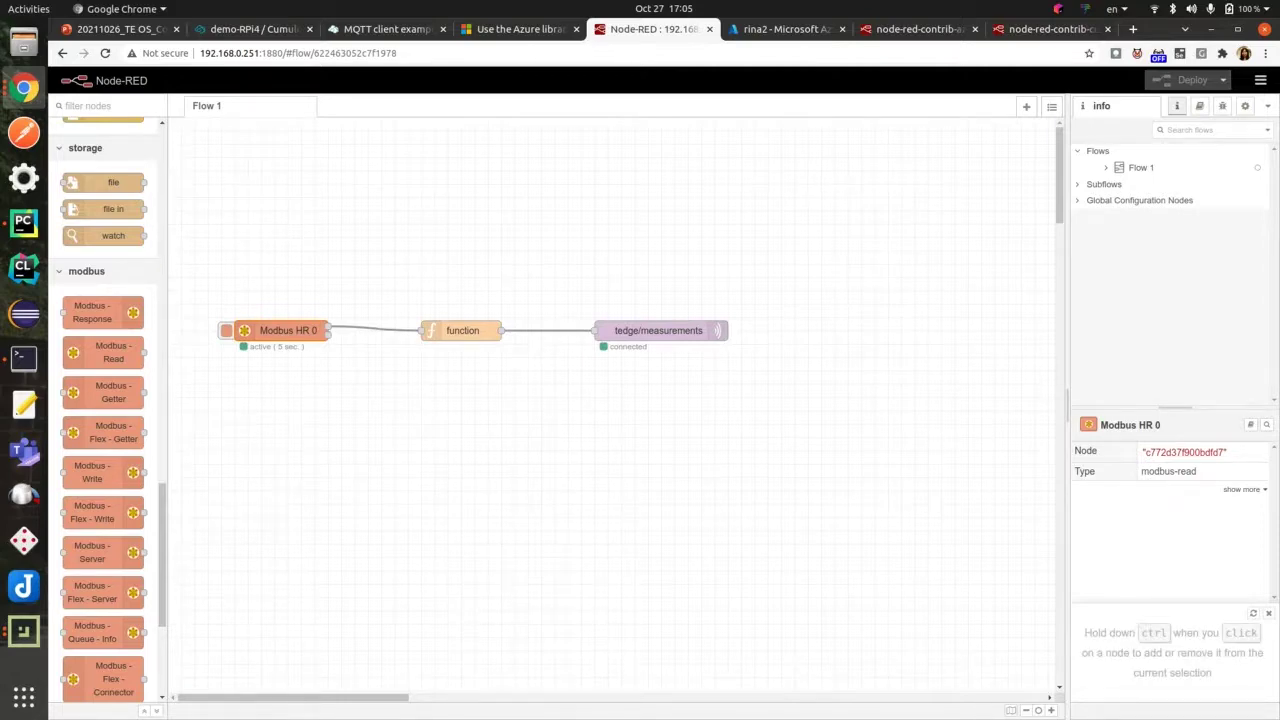
pyautogui.click(149, 32)
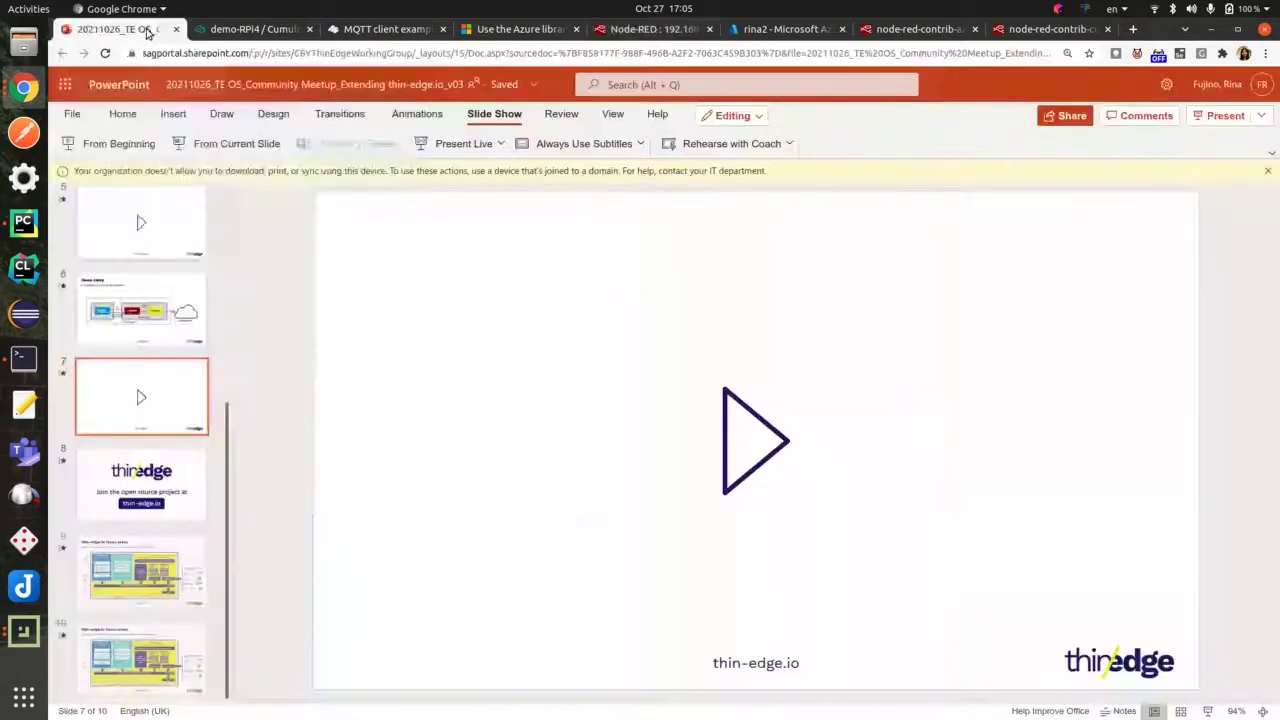
pyautogui.press('Down')
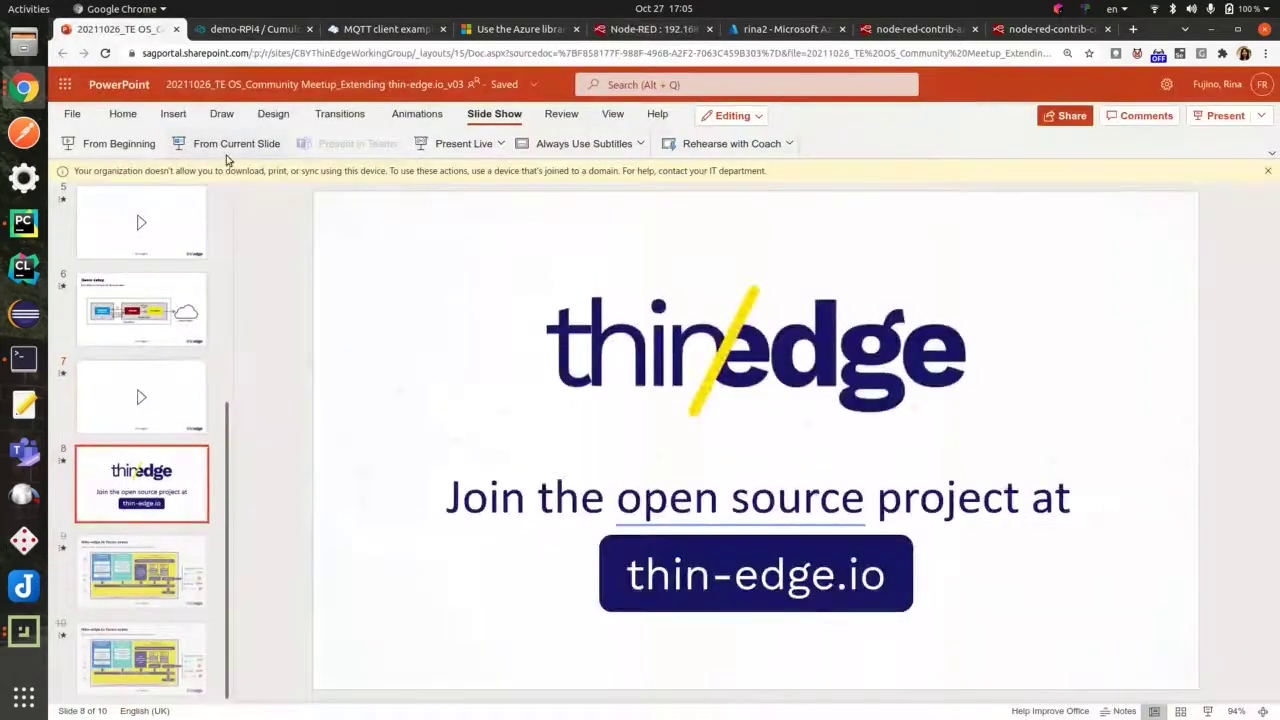
pyautogui.click(236, 144)
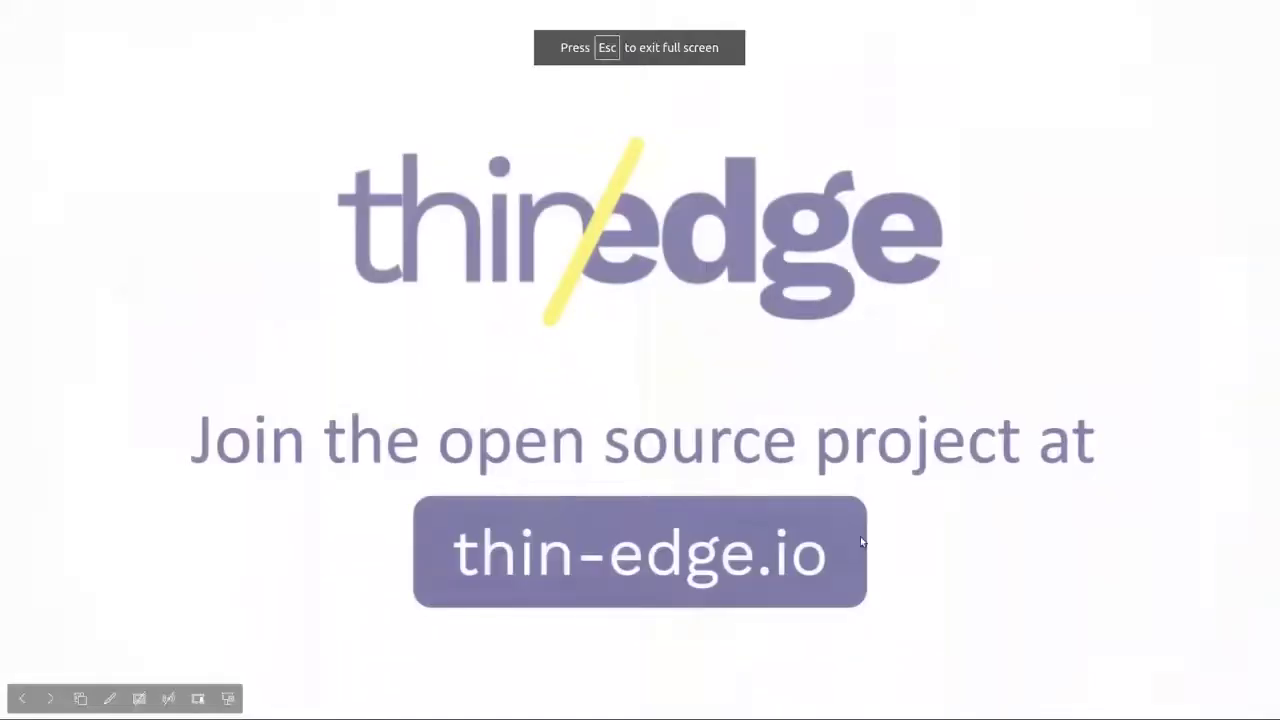
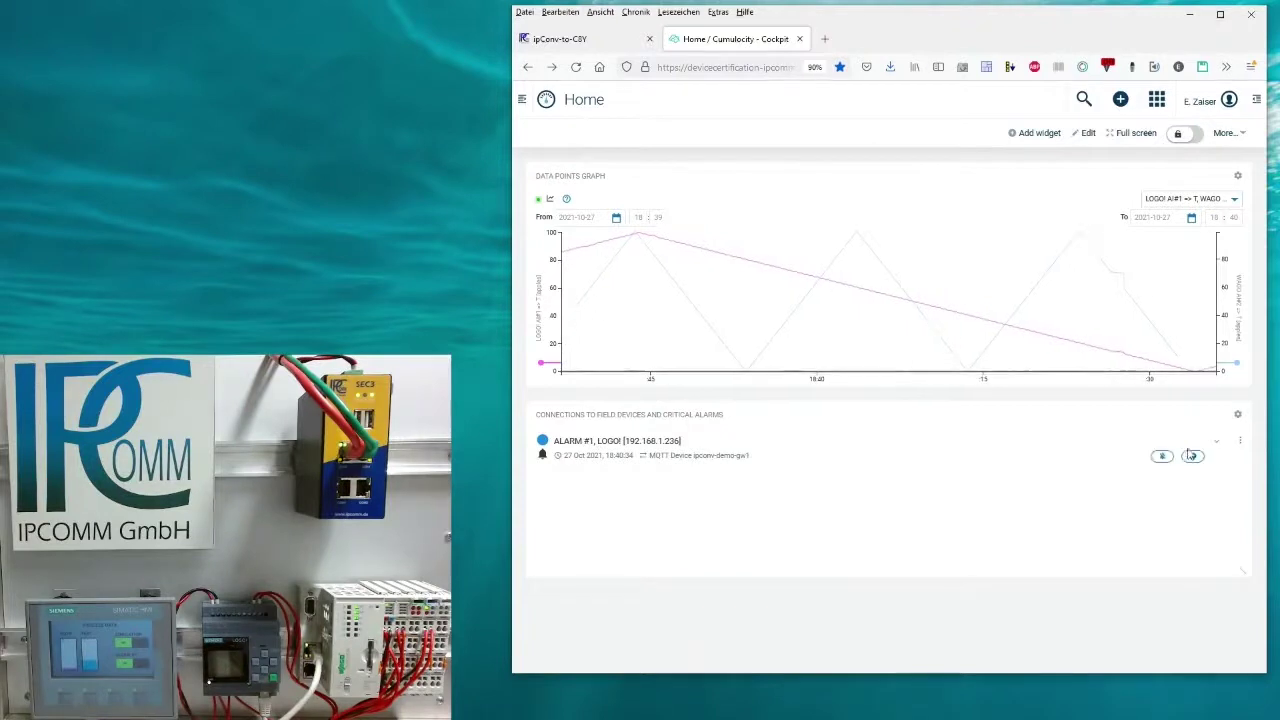
# Expand ALARM #1 to show ACTIVE status and highlight its title and device timestamp
pyautogui.click(1219, 446)
pyautogui.moveTo(556, 440); pyautogui.dragTo(698, 449)
pyautogui.click(674, 440)
pyautogui.click(694, 444)
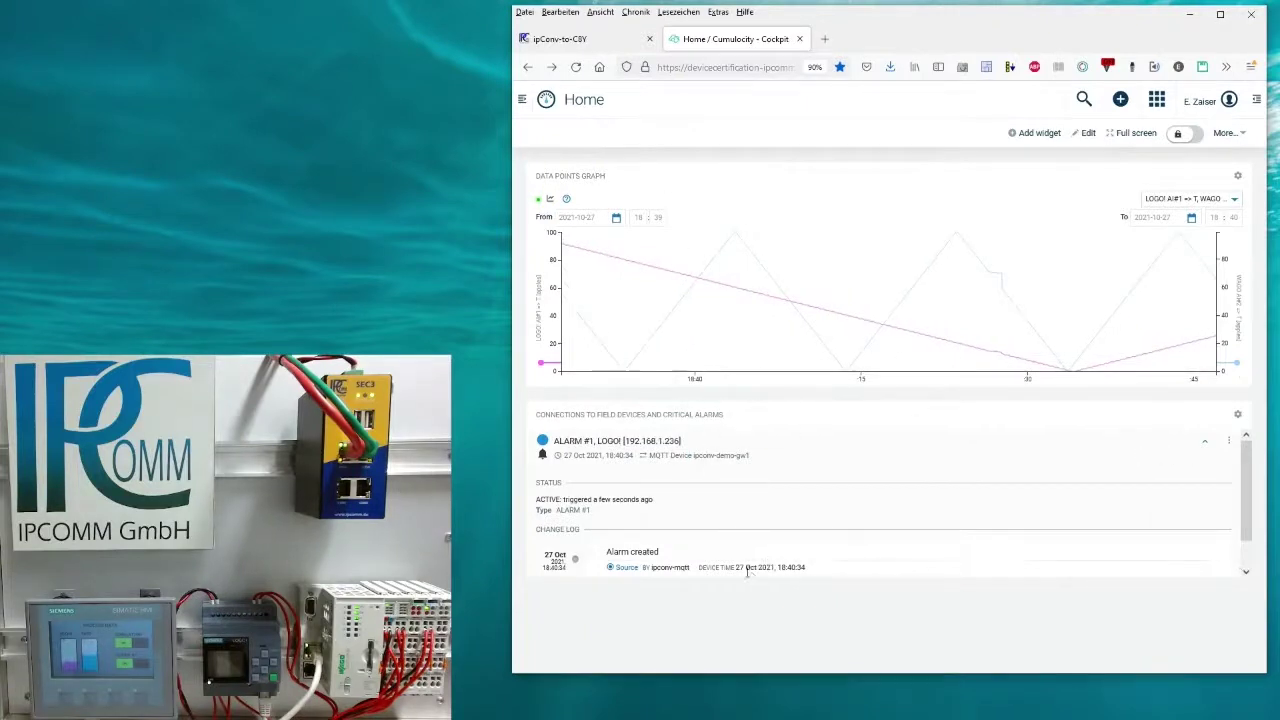
pyautogui.moveTo(742, 570); pyautogui.dragTo(810, 571)
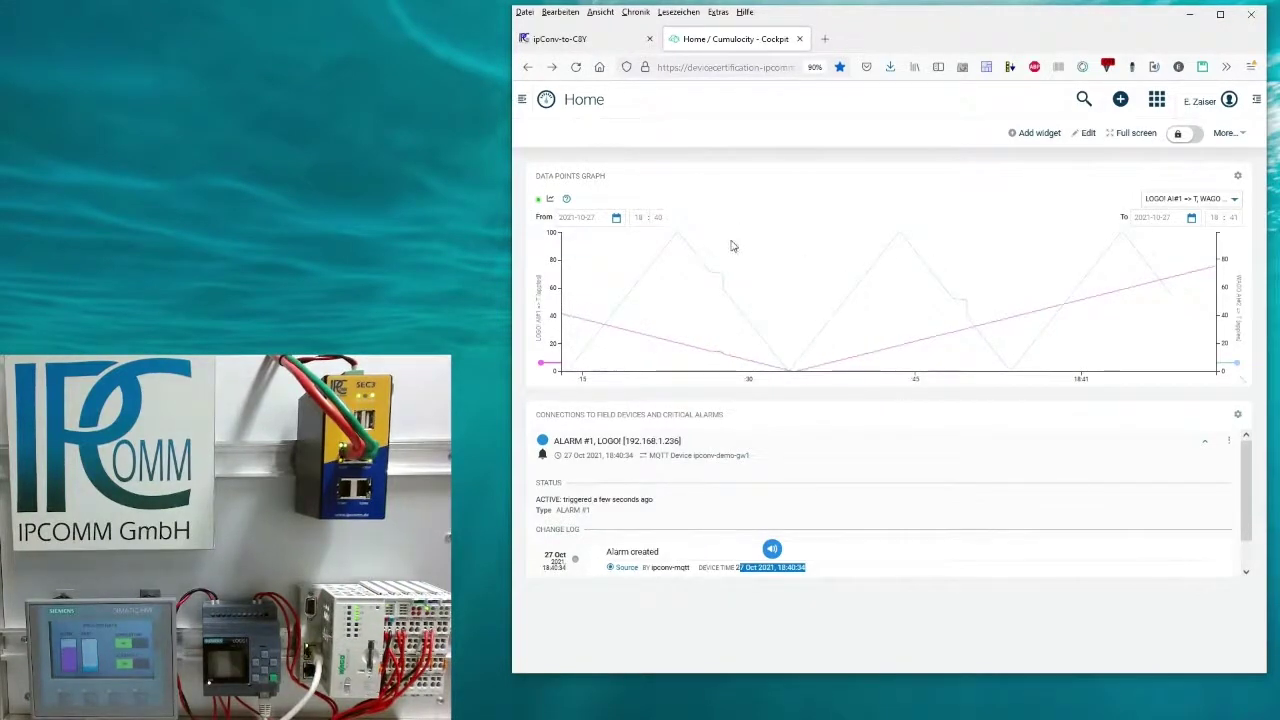
pyautogui.click(601, 45)
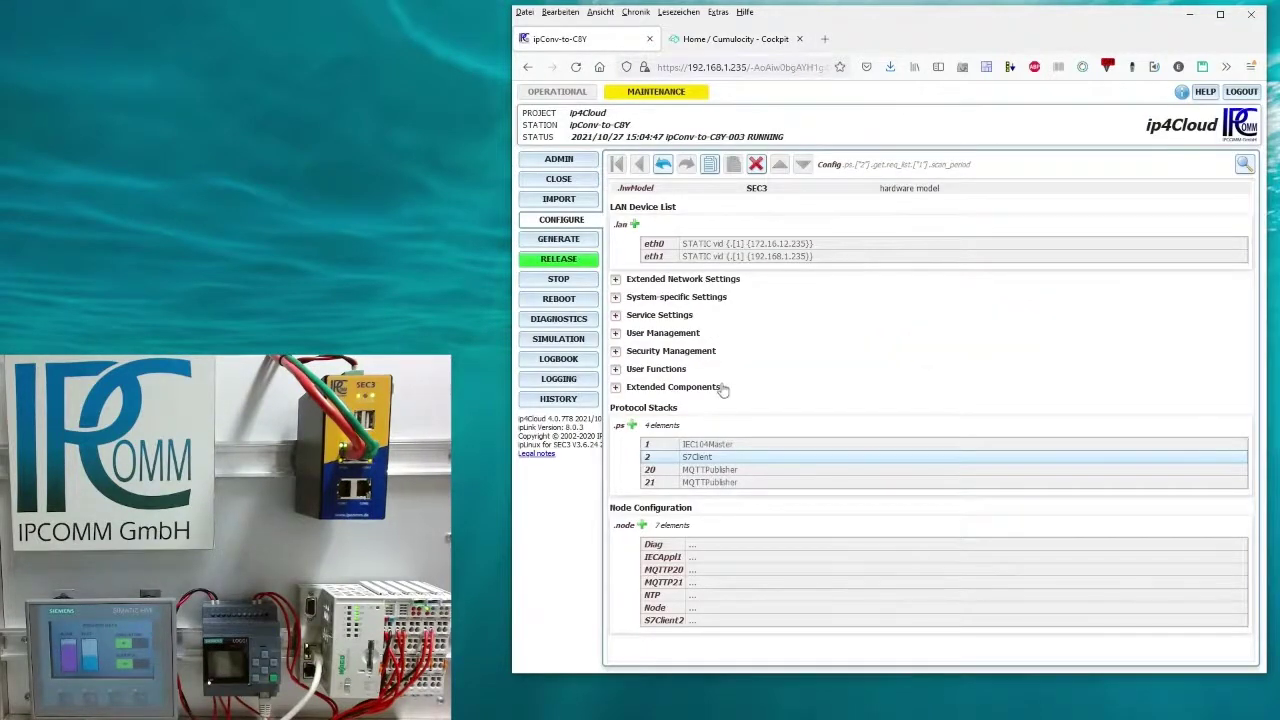
# Log out, then log back into the configurator with the user name and password
pyautogui.click(1241, 92)
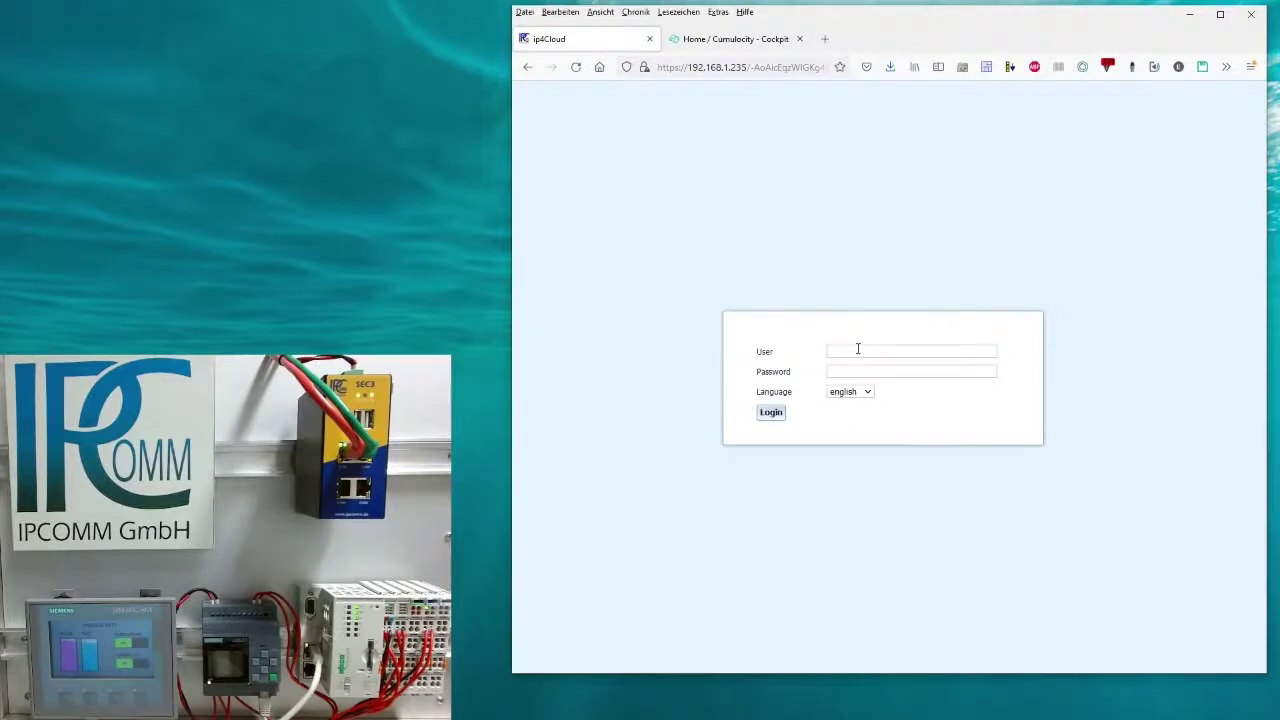
pyautogui.click(857, 349)
pyautogui.write('ipcomm')
pyautogui.press('Tab')
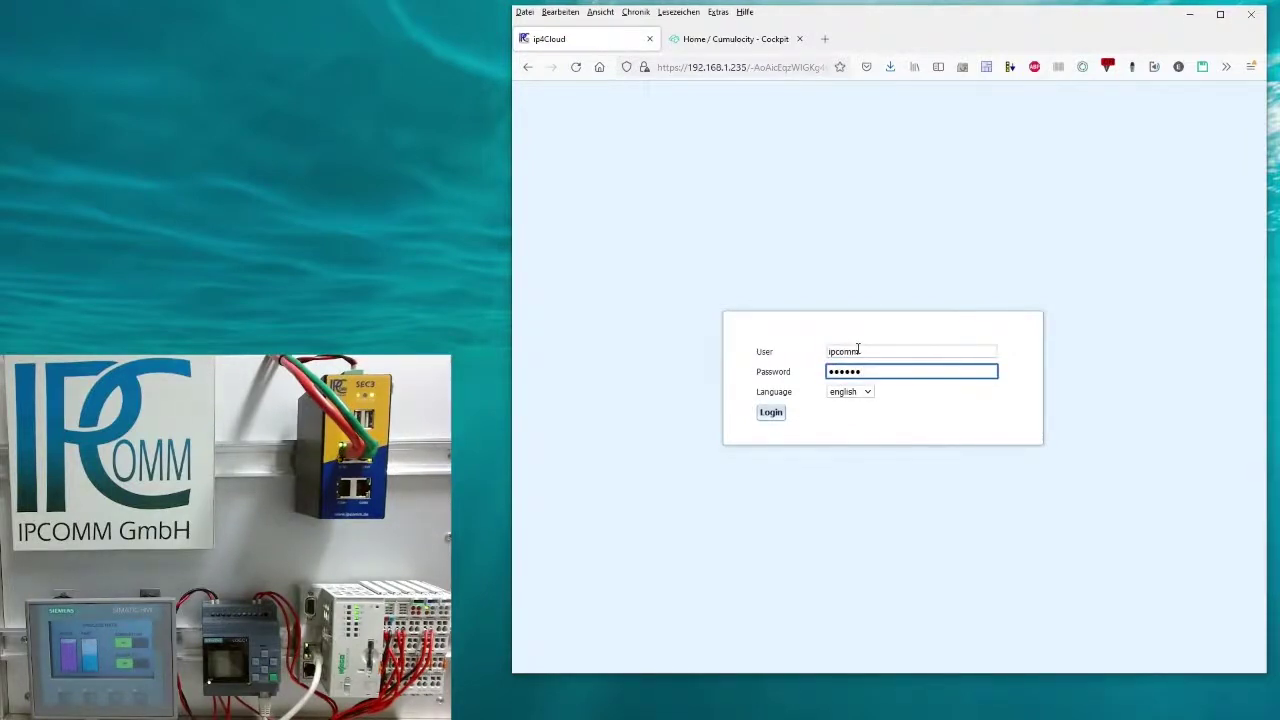
pyautogui.press('Return')
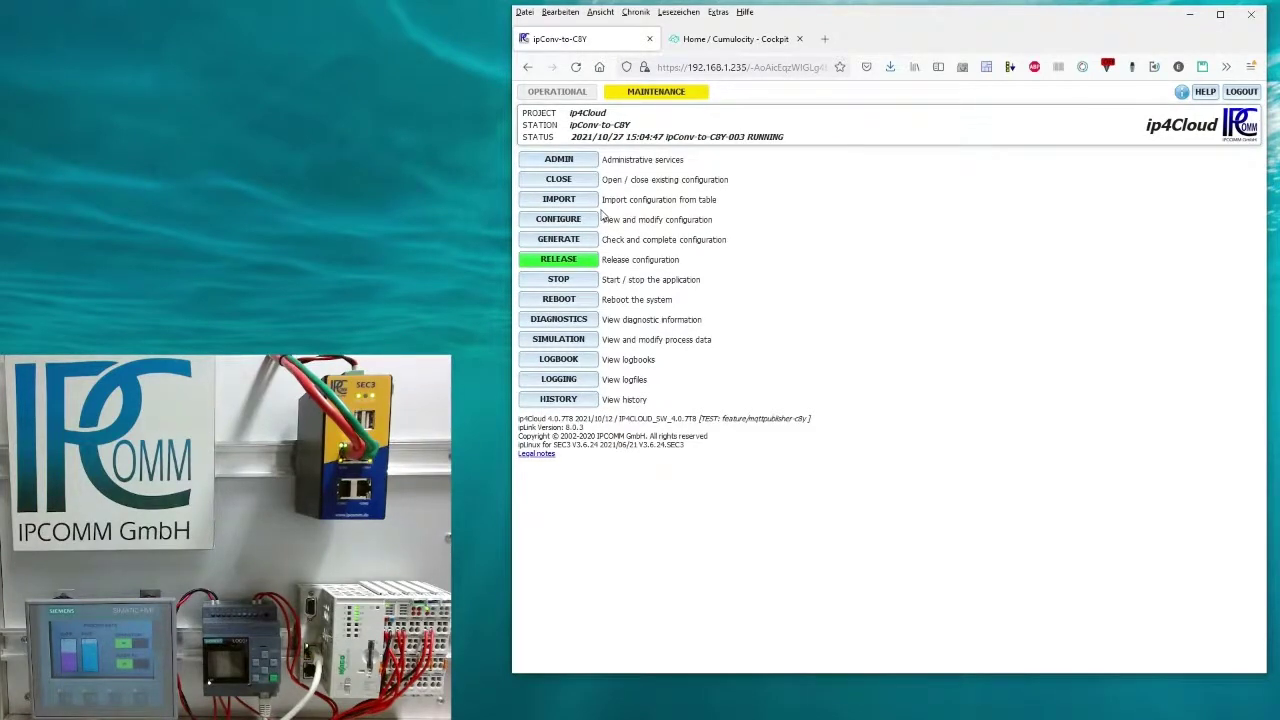
# Close and reopen the version 003 configuration and display its configuration tree
pyautogui.click(560, 180)
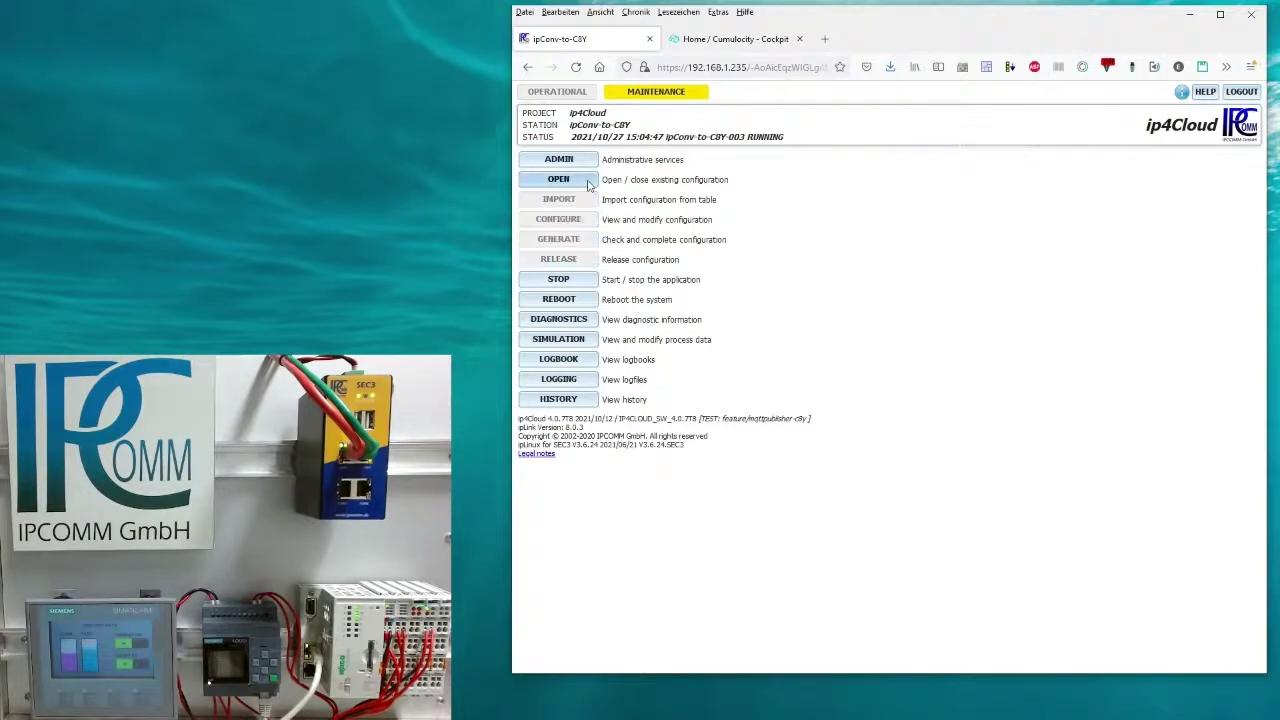
pyautogui.click(588, 182)
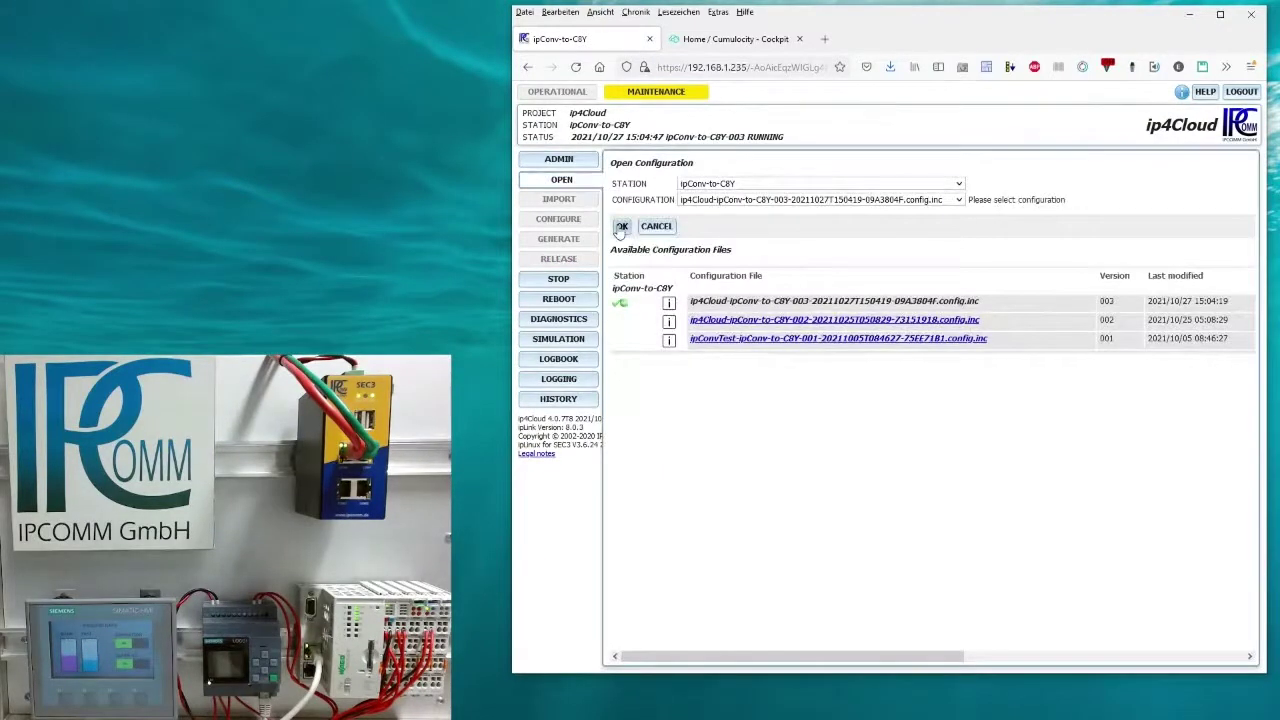
pyautogui.click(621, 227)
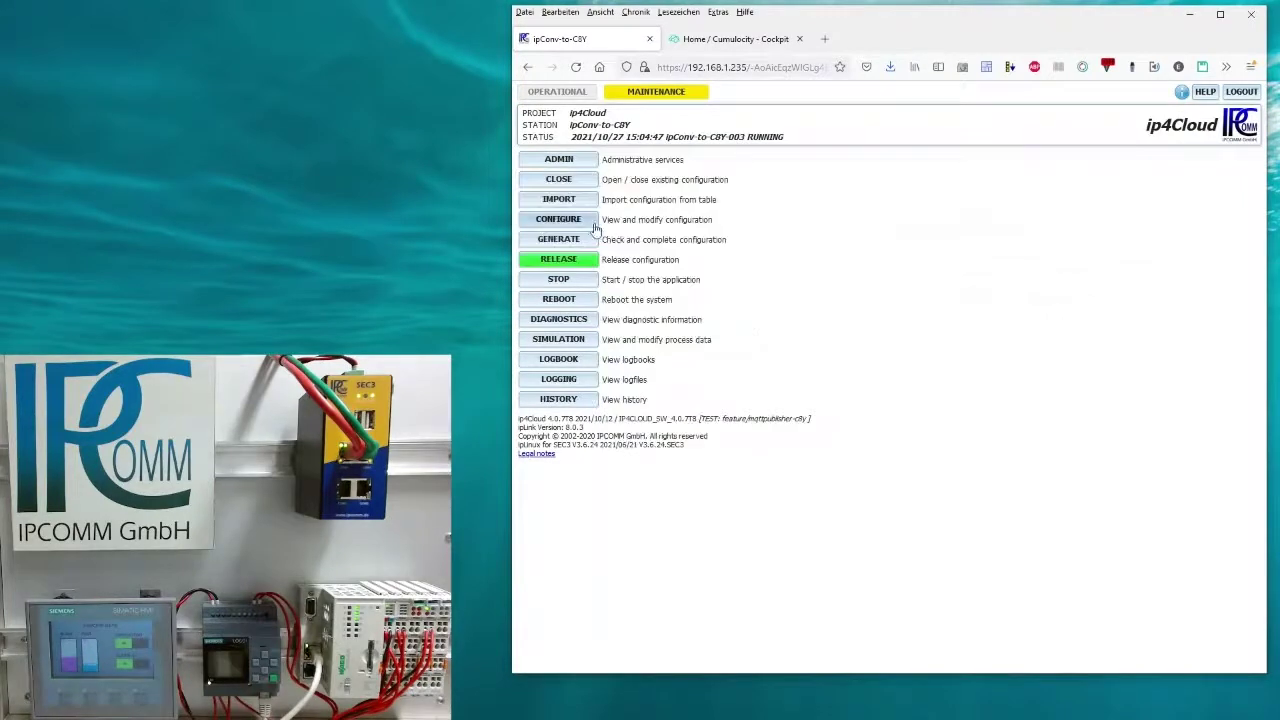
pyautogui.click(590, 220)
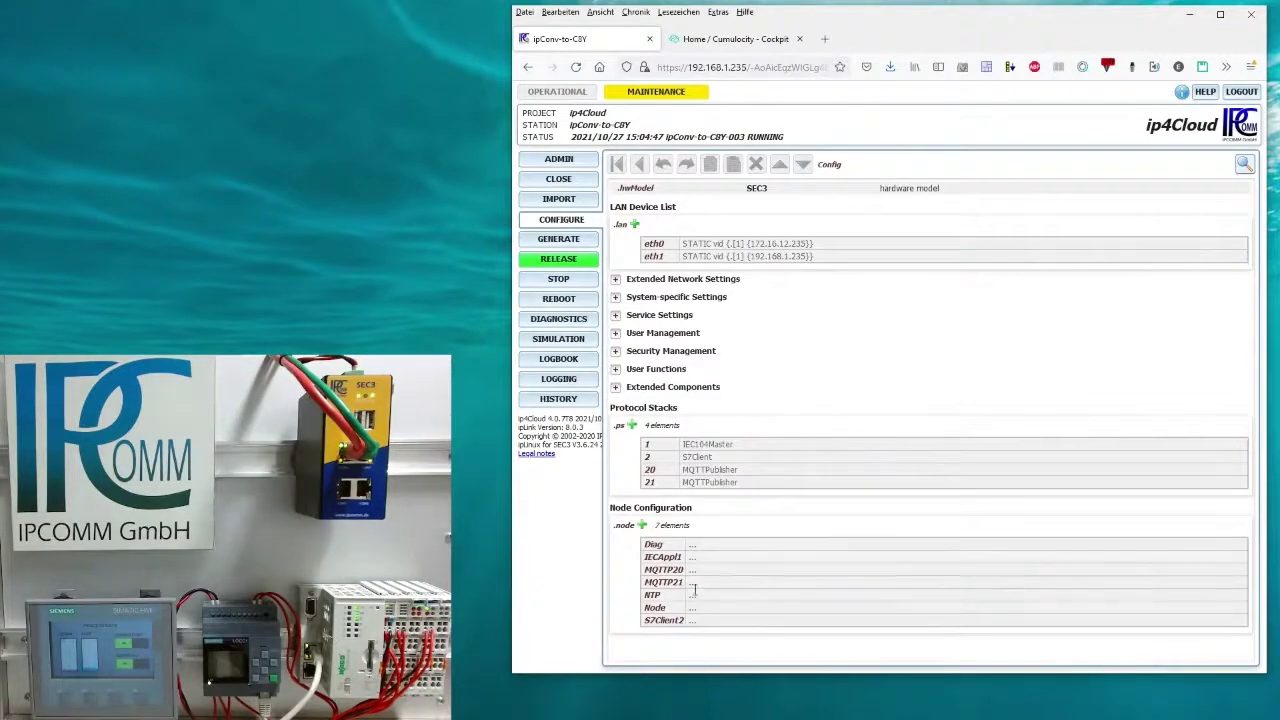
# Inspect the IEC104Master, S7Client and MQTTPublisher 20 protocol stacks
pyautogui.click(764, 449)
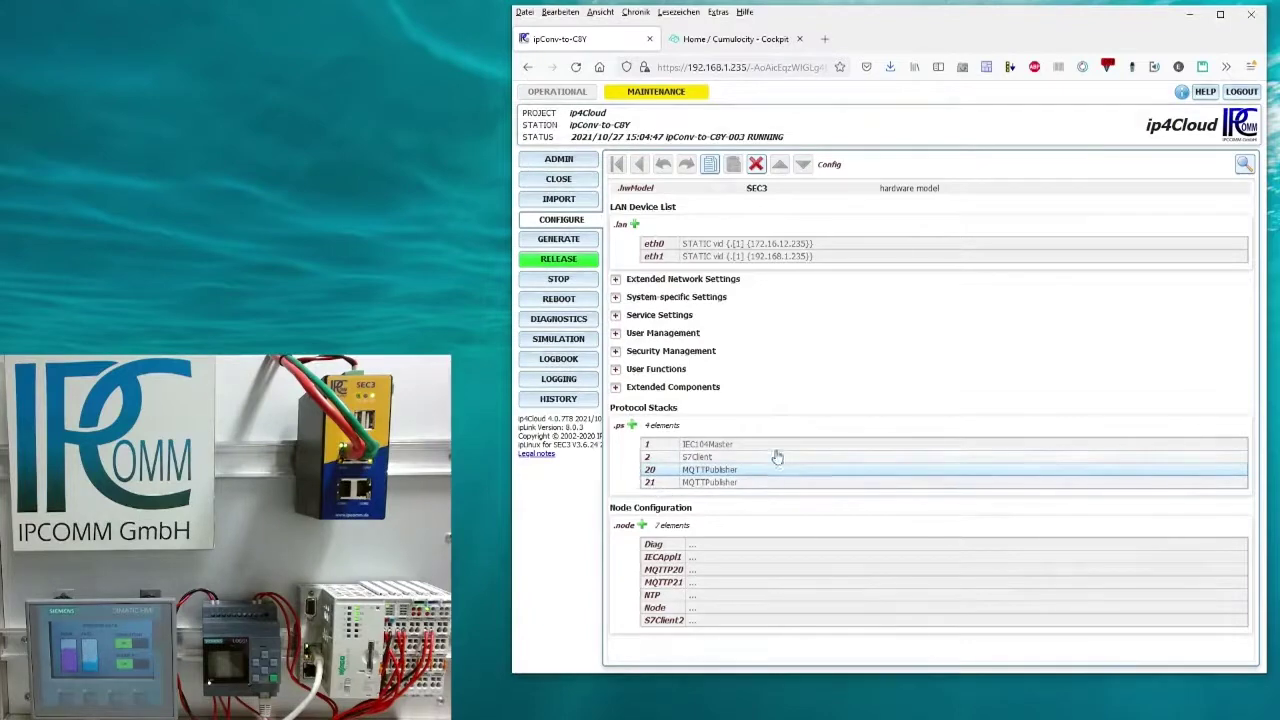
pyautogui.click(707, 446)
pyautogui.click(711, 456)
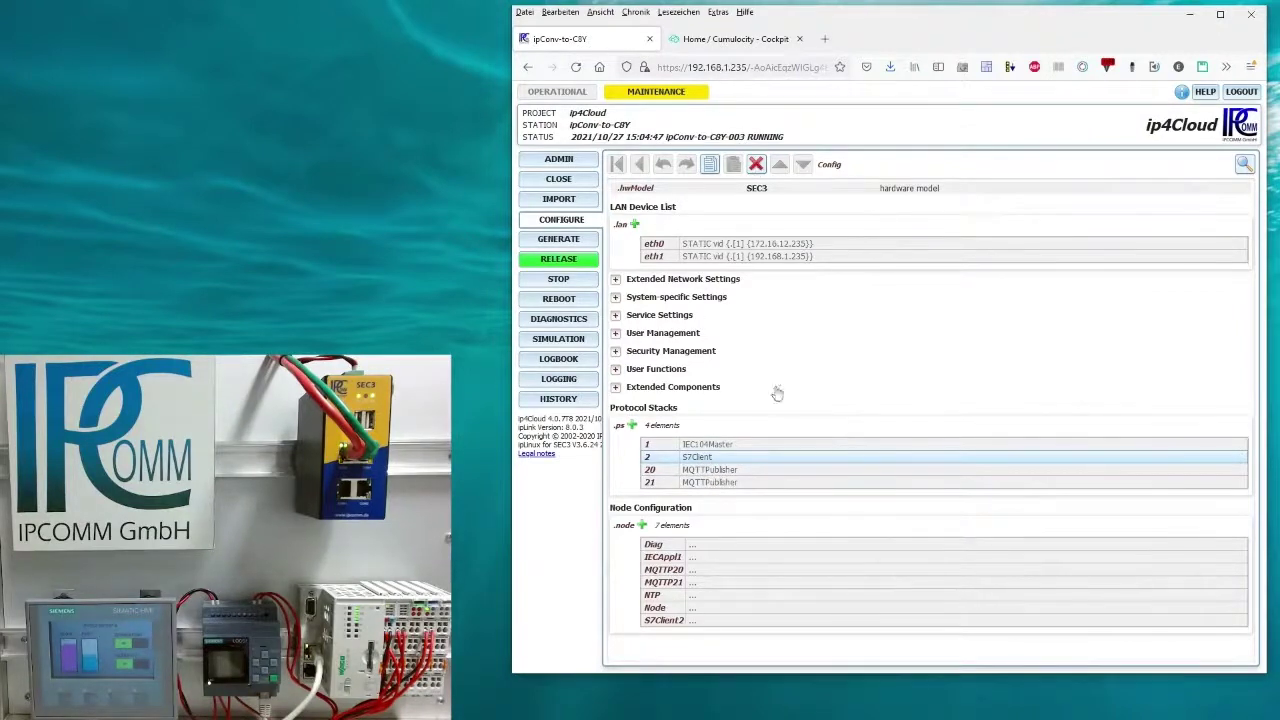
pyautogui.click(768, 471)
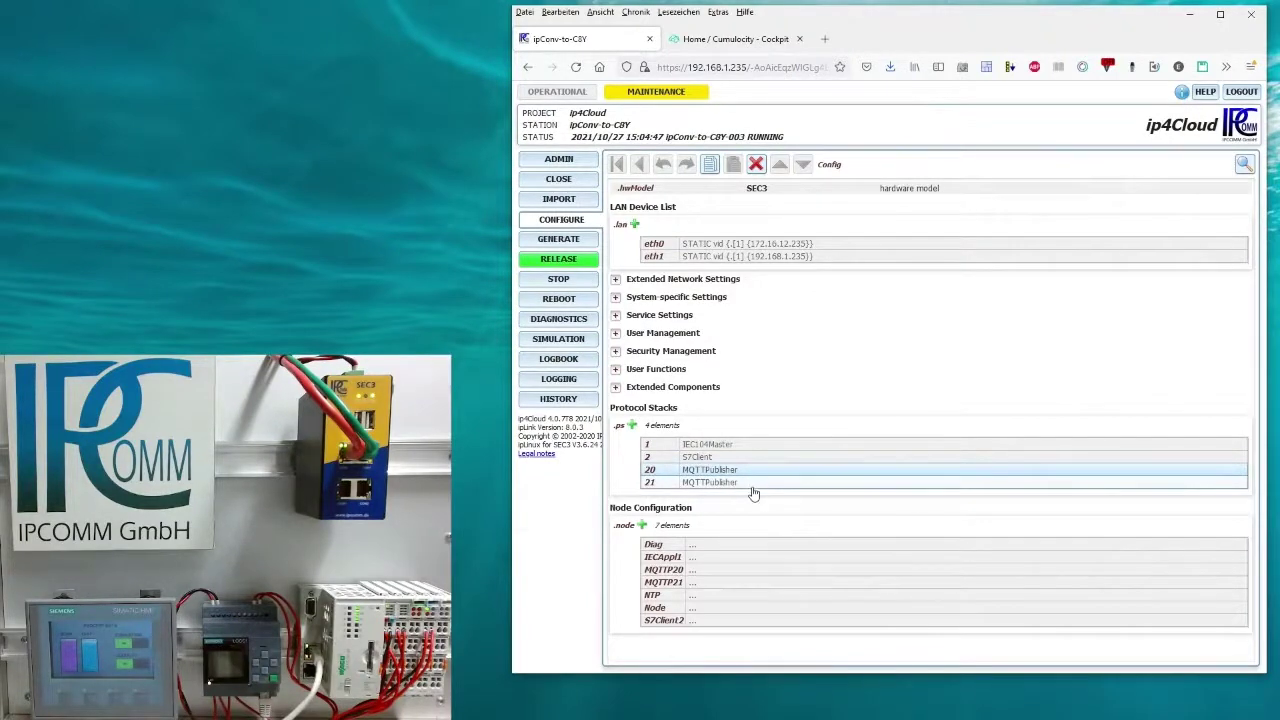
pyautogui.click(768, 45)
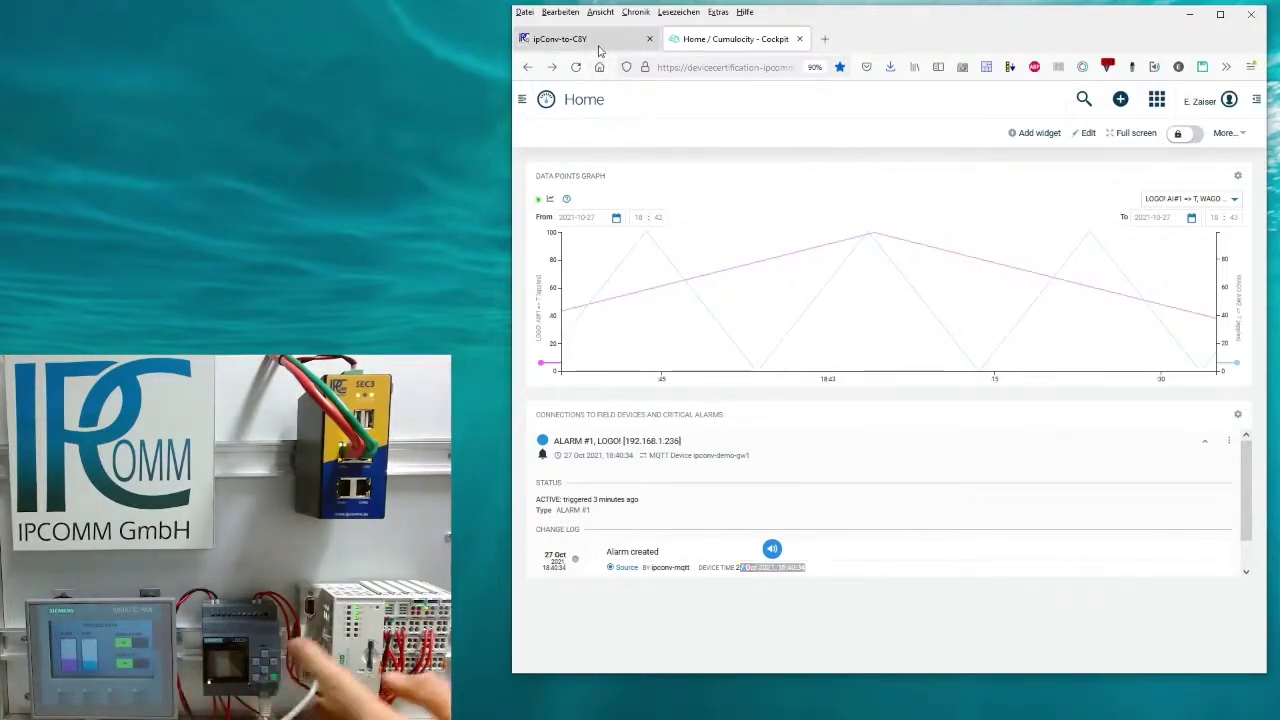
# Return to the ipConv-to-C8Y configuration with ALARM #1 still active
pyautogui.click(560, 38)
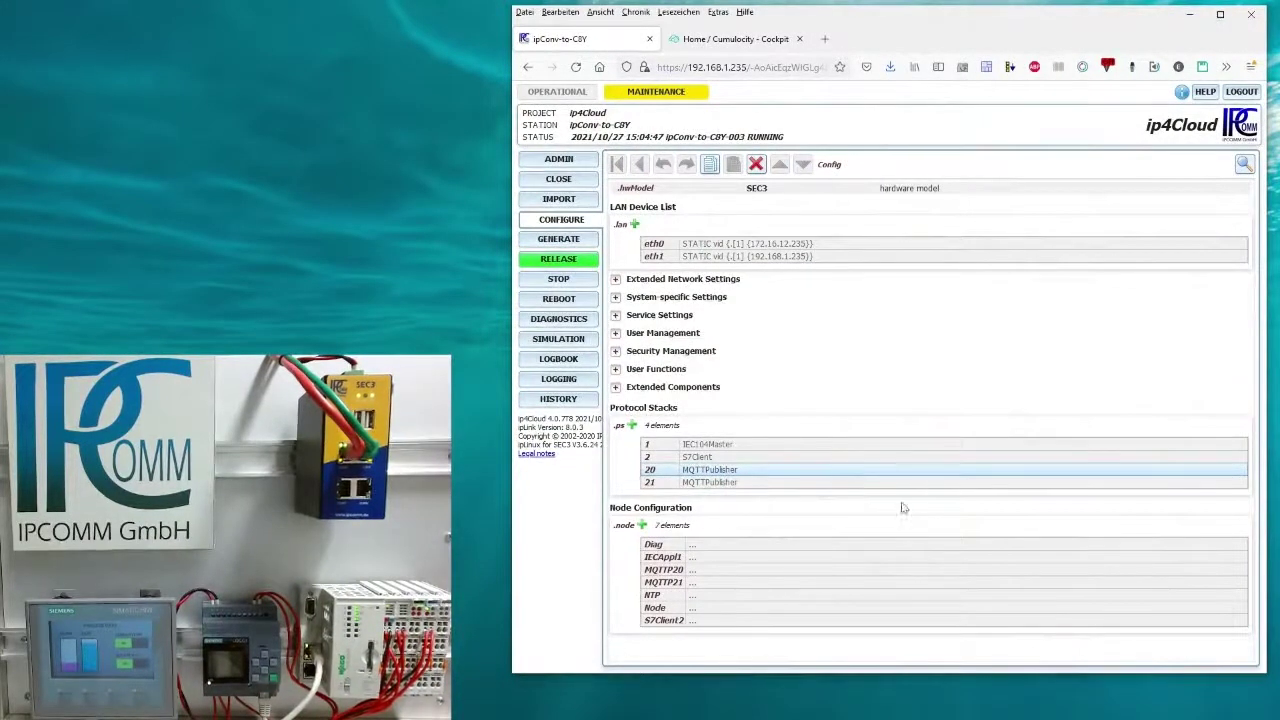
# Review MQTT publisher 21's Cumulocity connection and payload settings, then return to the overview
pyautogui.click(776, 483)
pyautogui.doubleClick(776, 483)
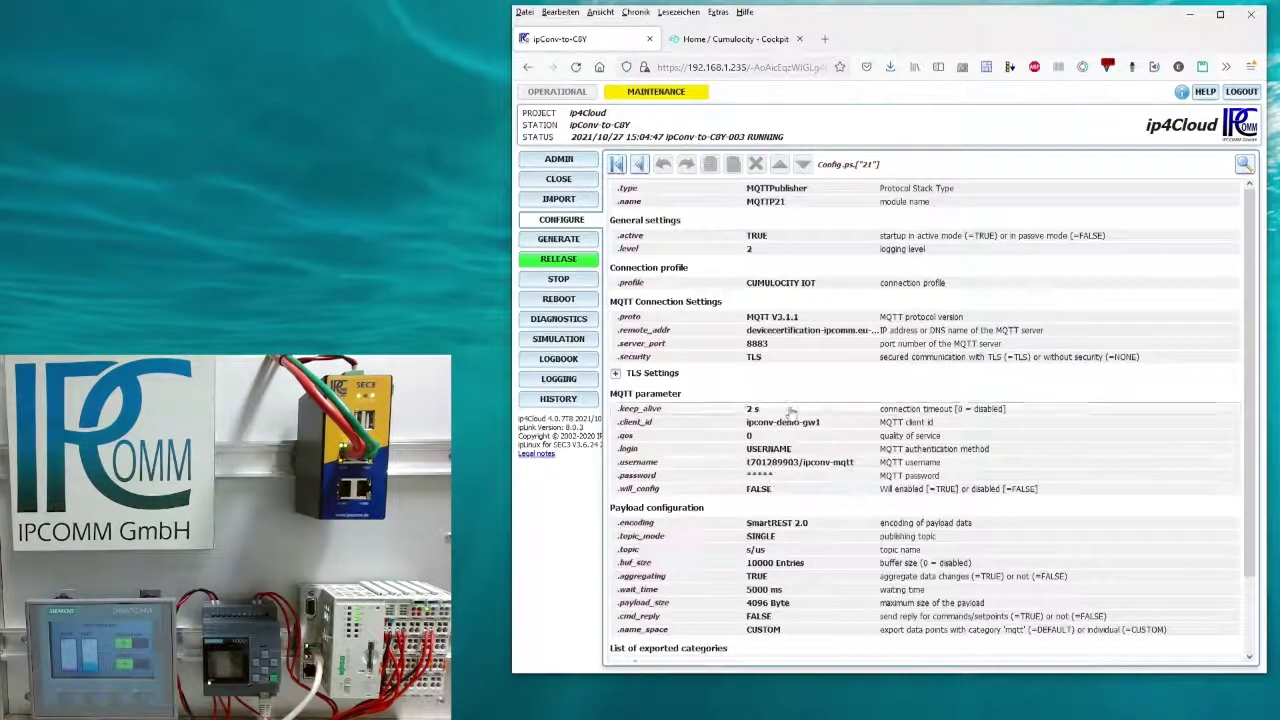
pyautogui.scroll(-2, 806, 480)
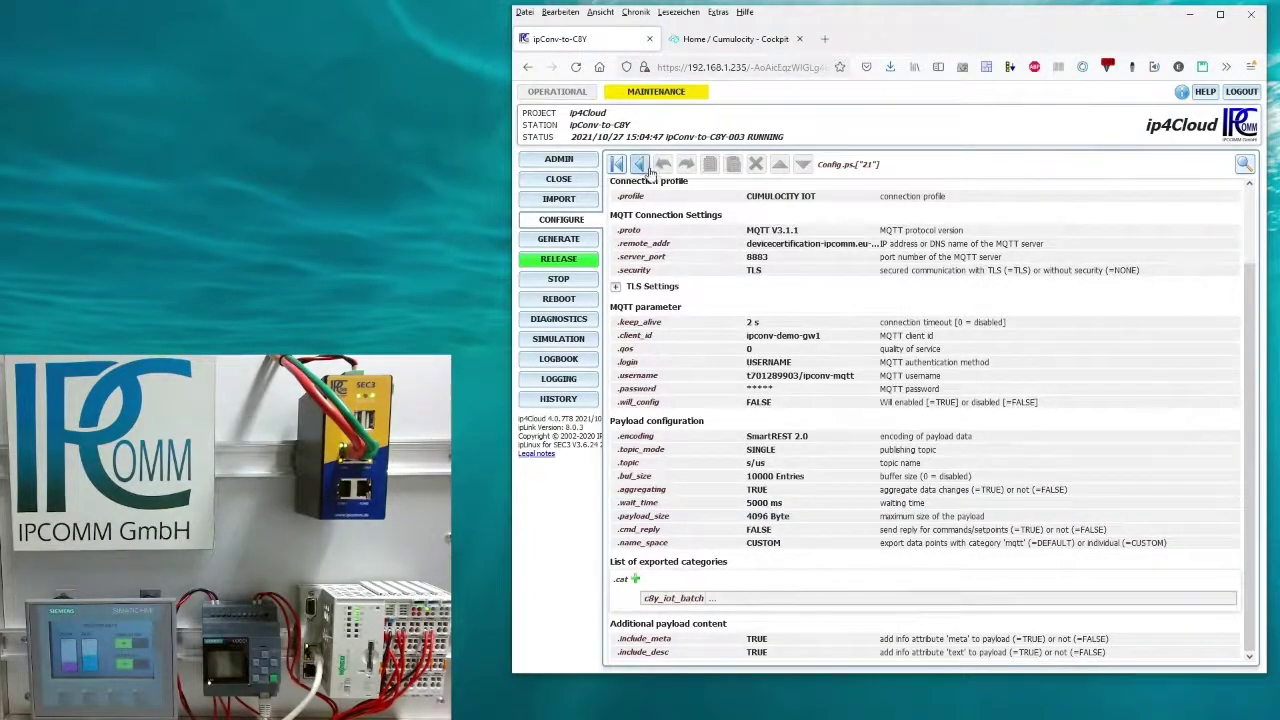
pyautogui.click(661, 164)
# Clear the LOGO! alarm ALARM #1 from the Cockpit Home dashboard
pyautogui.click(738, 45)
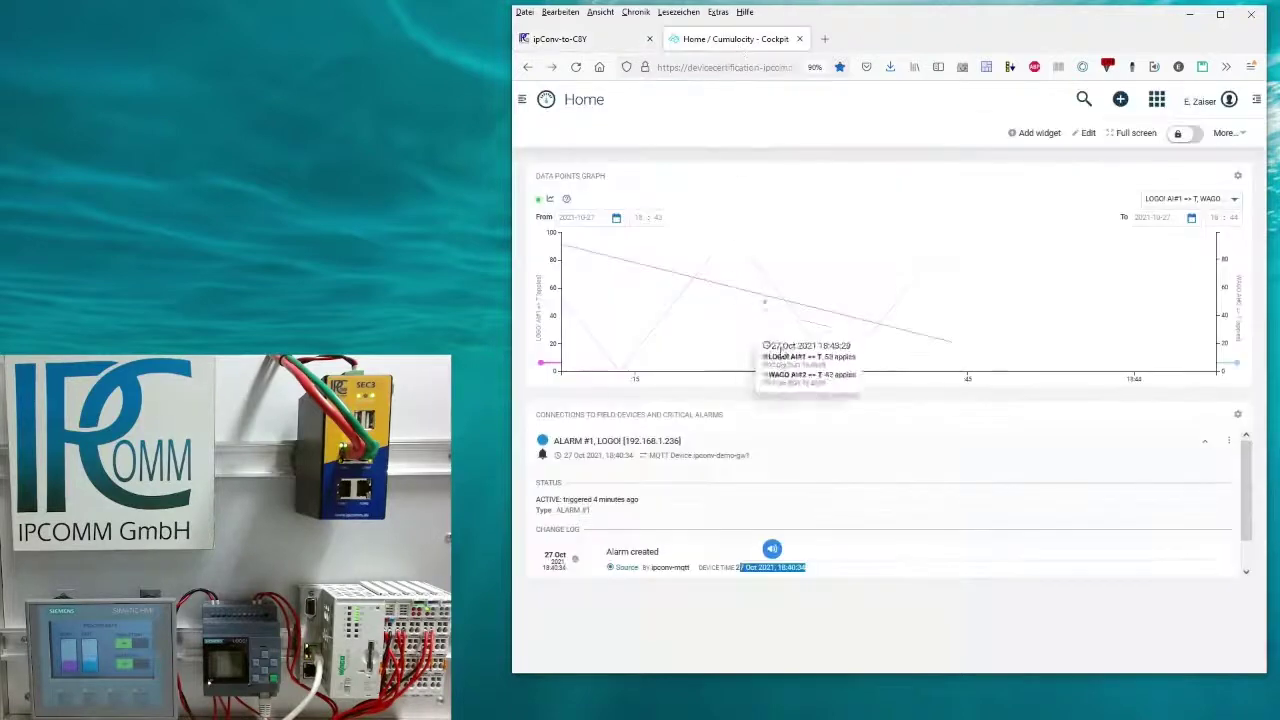
pyautogui.moveTo(1184, 455)
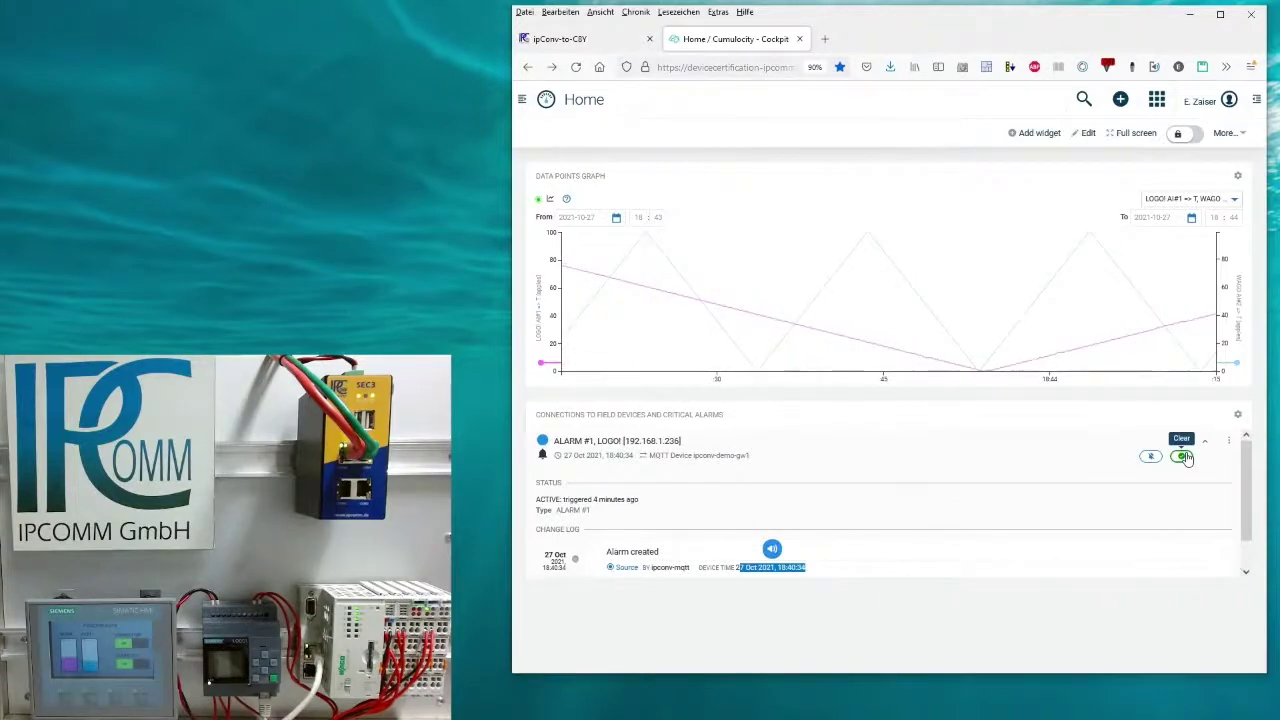
pyautogui.click(1184, 457)
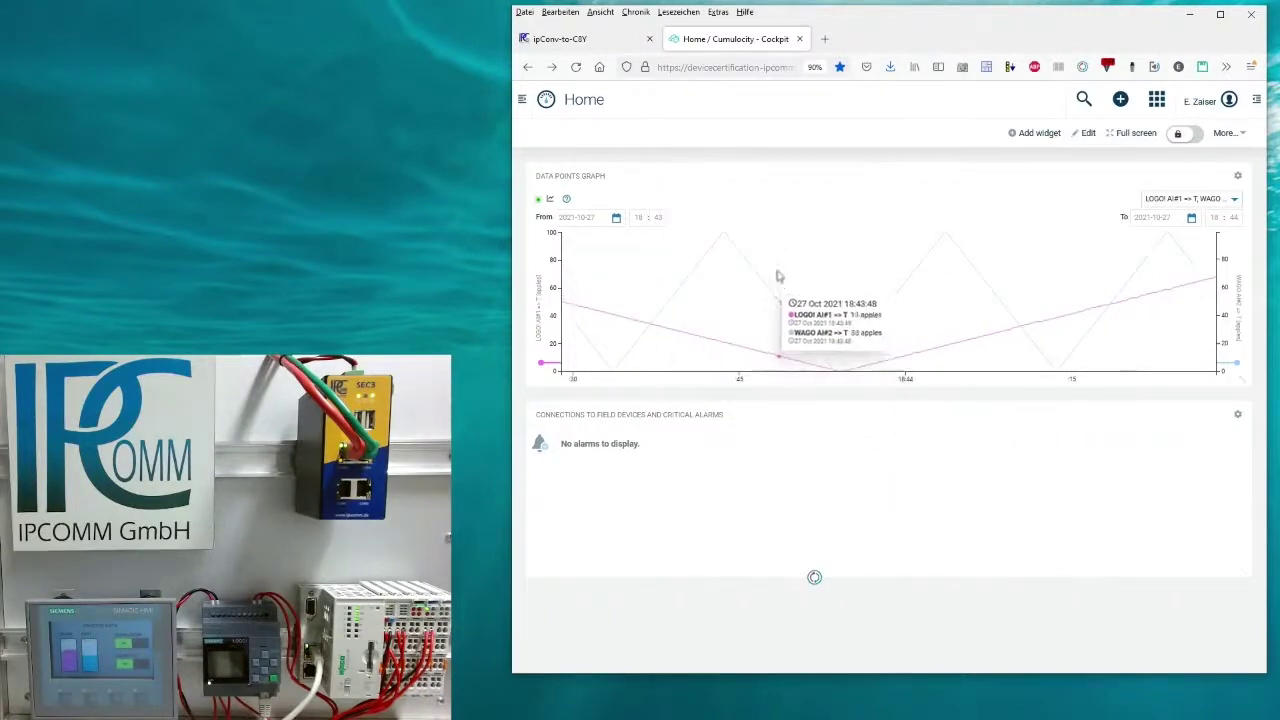
# Review MQTT publisher 20's settings and return to the configuration overview
pyautogui.click(574, 45)
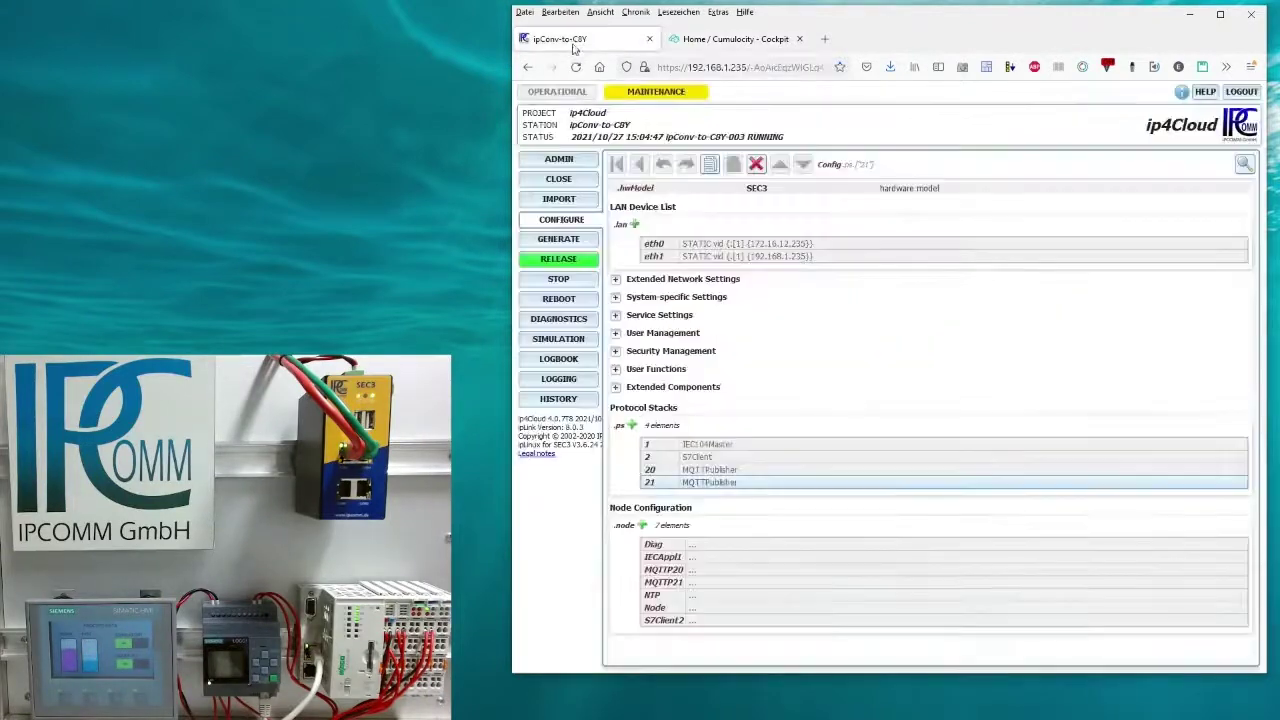
pyautogui.doubleClick(766, 471)
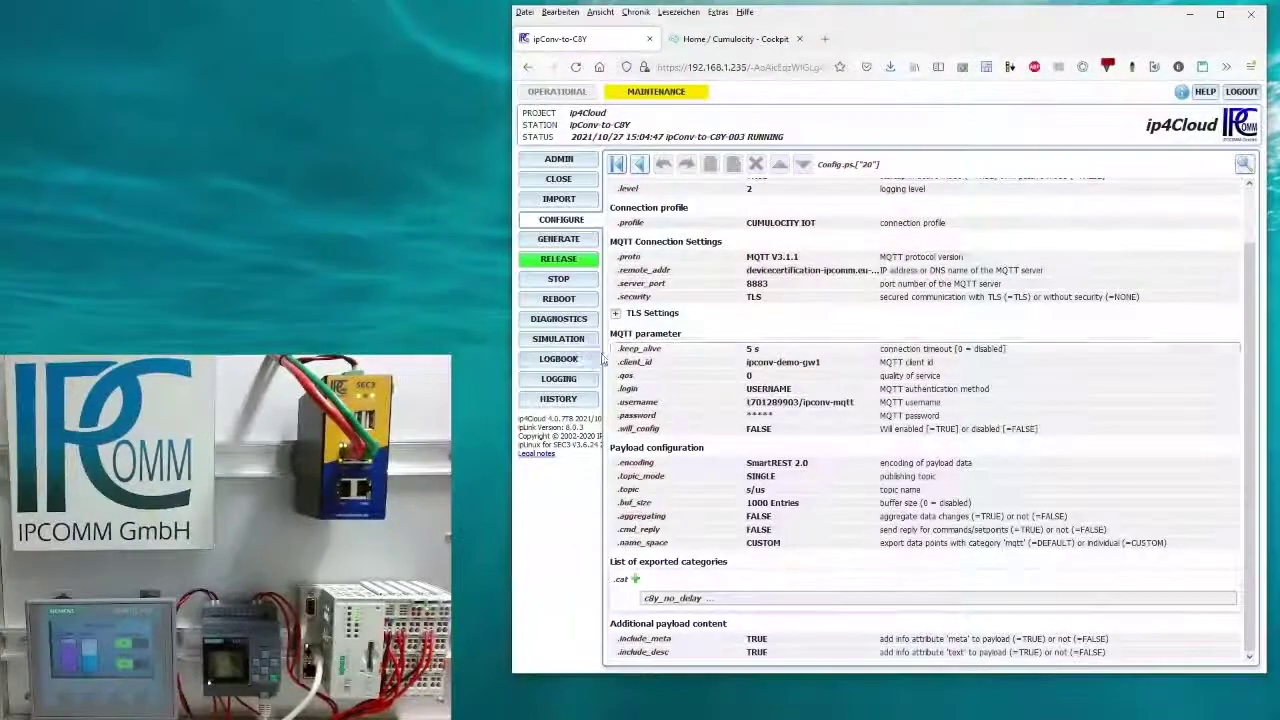
pyautogui.click(641, 164)
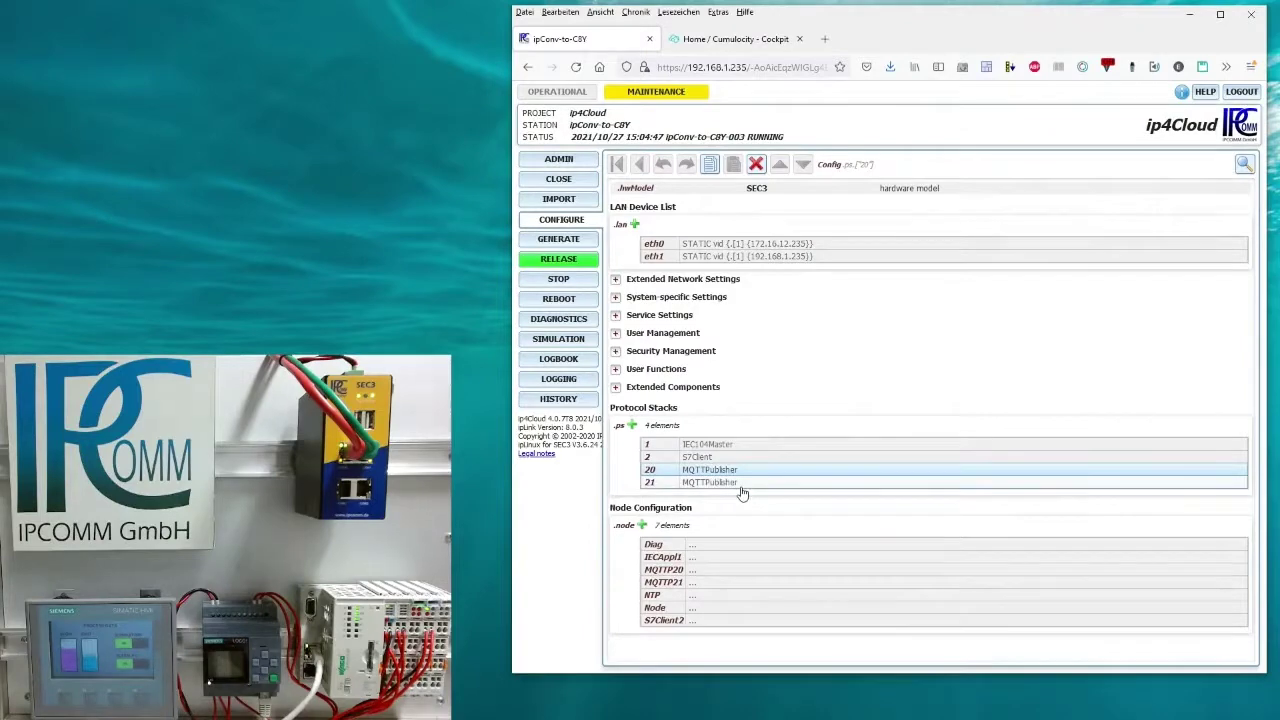
pyautogui.click(580, 360)
# Open the live online log viewer and list the station's modules available for logging
pyautogui.click(576, 340)
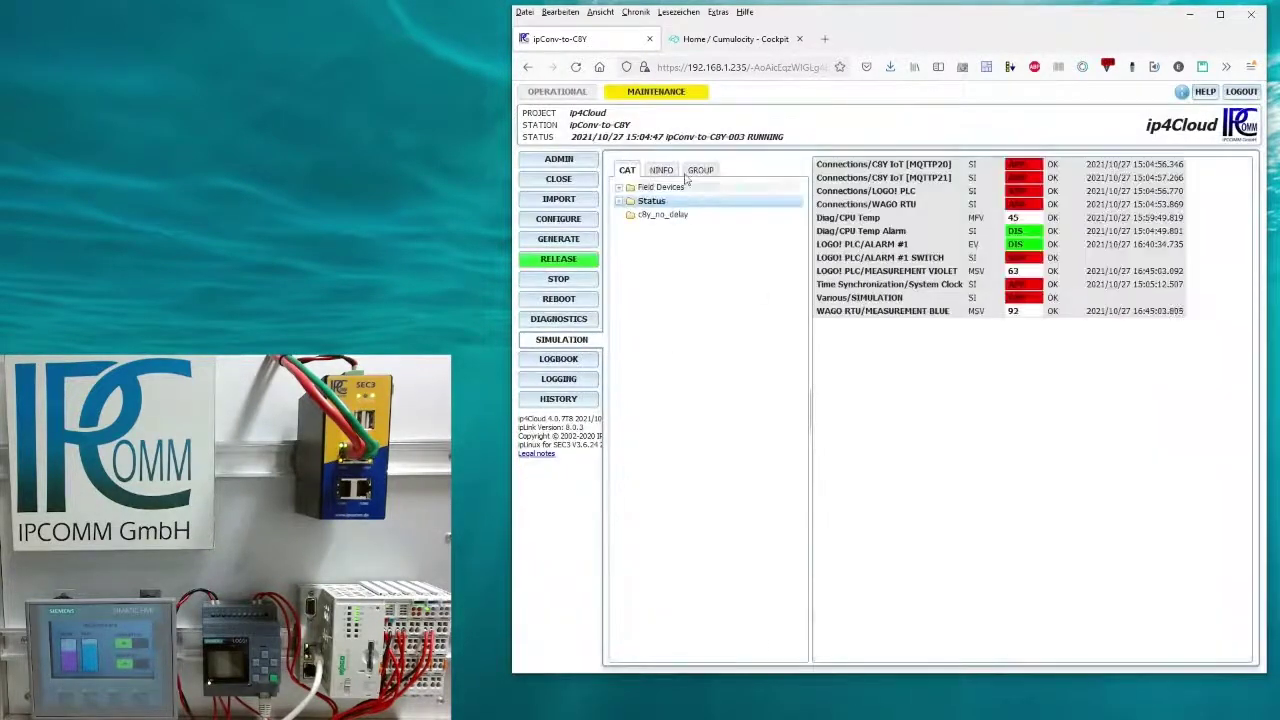
pyautogui.click(663, 171)
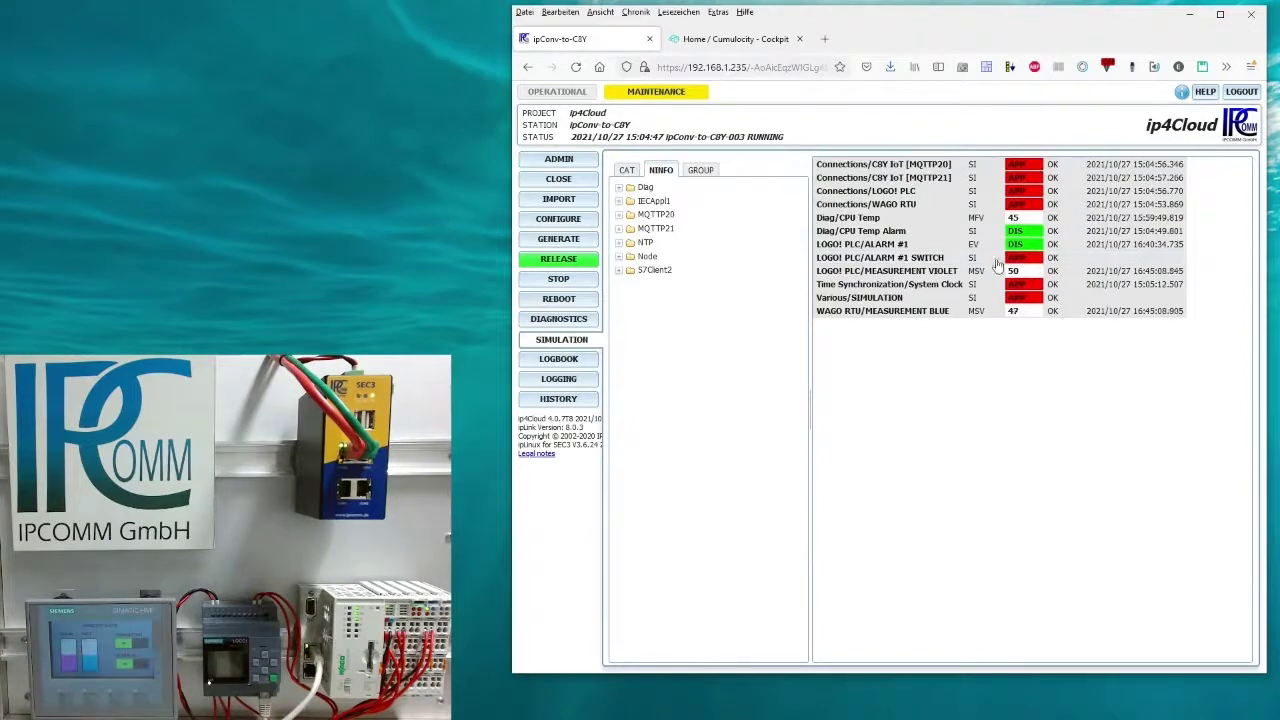
pyautogui.click(559, 379)
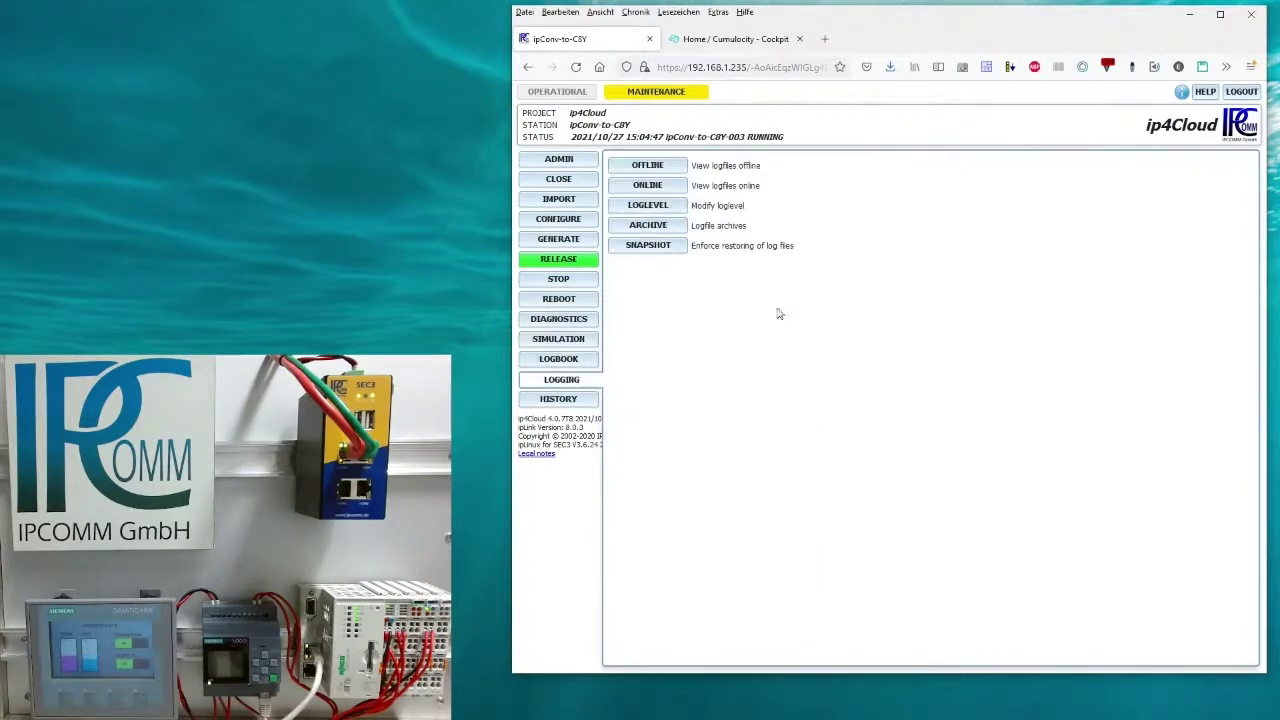
pyautogui.click(684, 190)
pyautogui.click(727, 172)
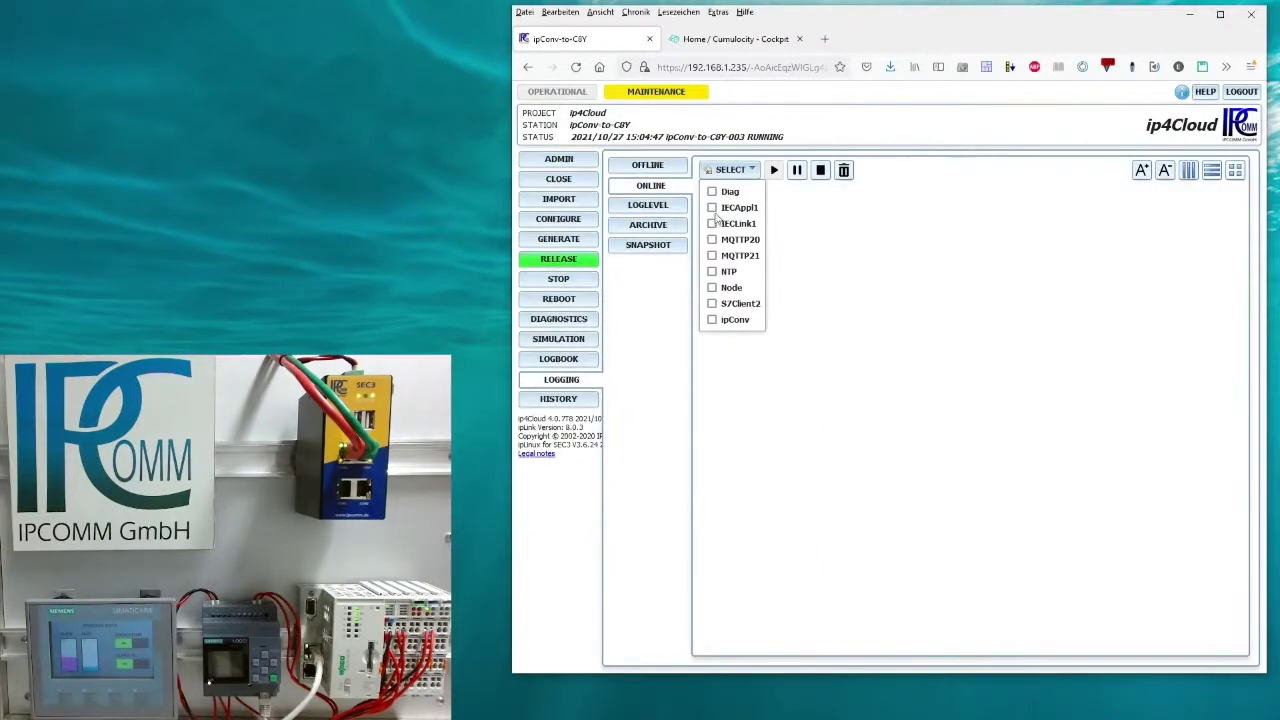